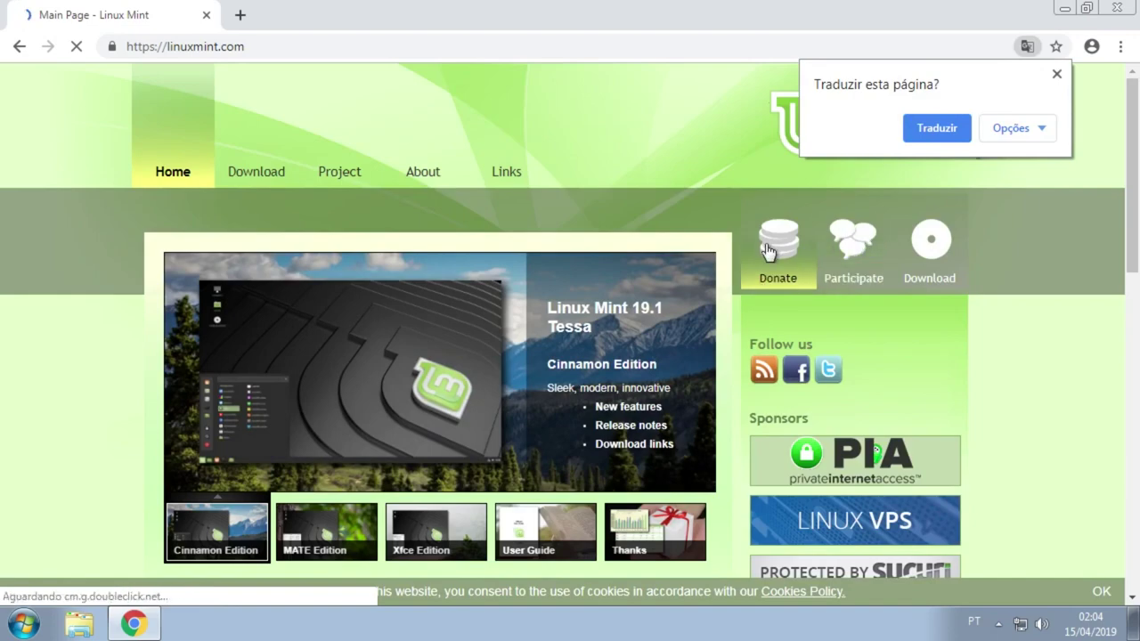
Step: Dismiss the page translation offer and view the Cinnamon Edition slide on the Linux Mint homepage
{"action": "scroll", "coordinate": [1078, 318], "scroll_direction": "down", "scroll_amount": 3}
{"action": "scroll", "coordinate": [1076, 310], "scroll_direction": "up", "scroll_amount": 3}
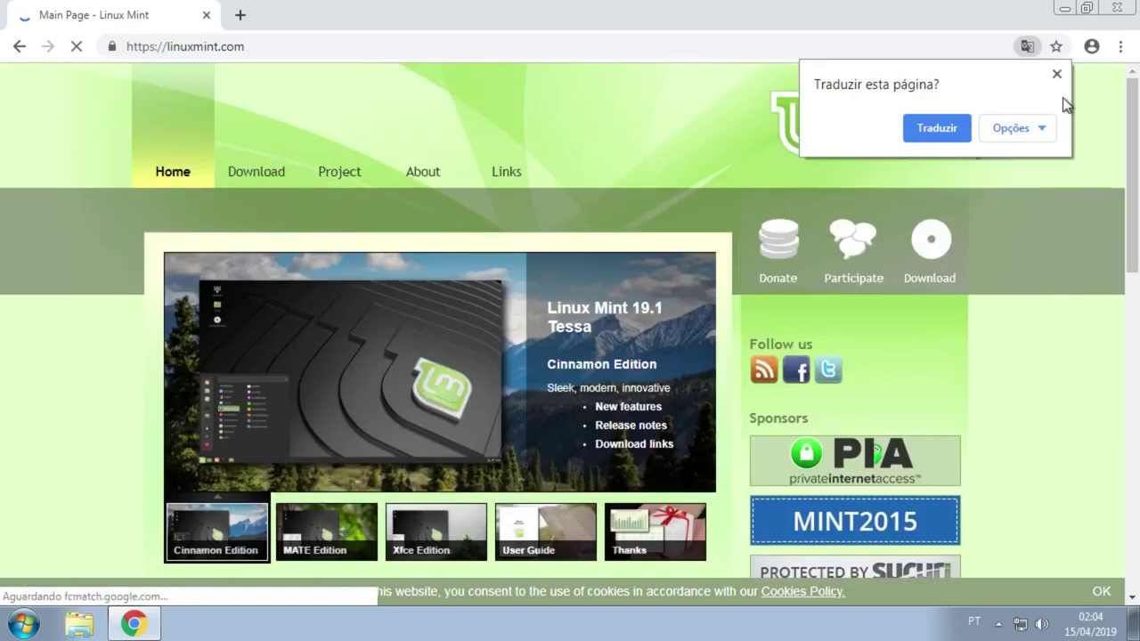
{"action": "left_click", "coordinate": [1058, 74]}
{"action": "scroll", "coordinate": [974, 282], "scroll_direction": "down", "scroll_amount": 1}
{"action": "scroll", "coordinate": [697, 303], "scroll_direction": "down", "scroll_amount": 1}
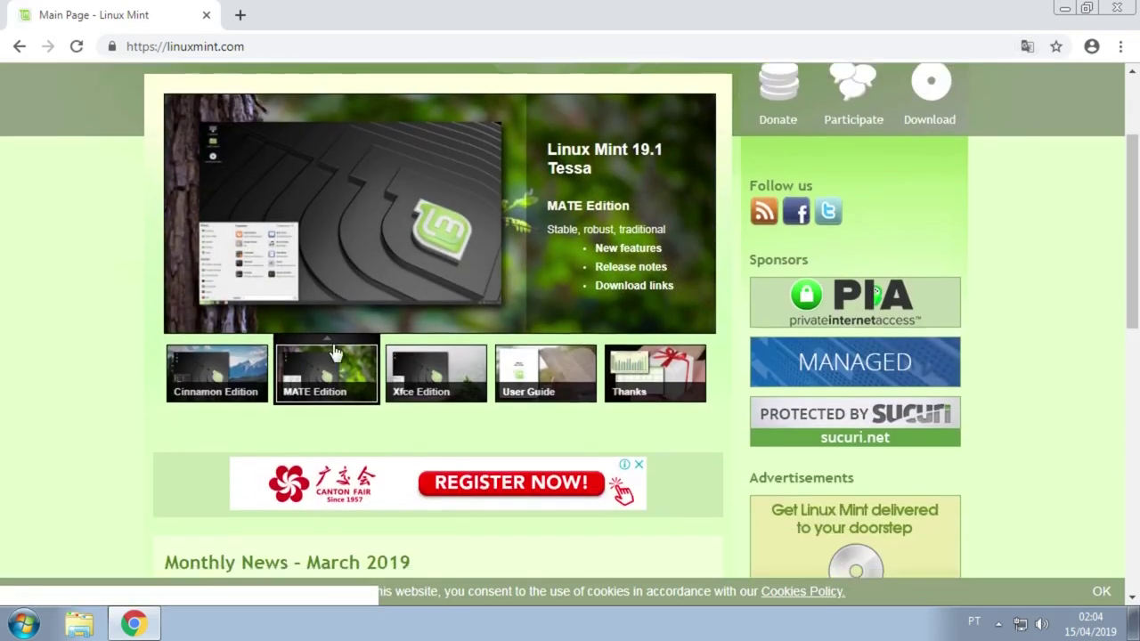
{"action": "left_click", "coordinate": [174, 376]}
Step: Open the Linux Mint 19.1 Tessa download page and scroll to its edition download links
{"action": "scroll", "coordinate": [268, 401], "scroll_direction": "up", "scroll_amount": 2}
{"action": "scroll", "coordinate": [274, 408], "scroll_direction": "down", "scroll_amount": 1}
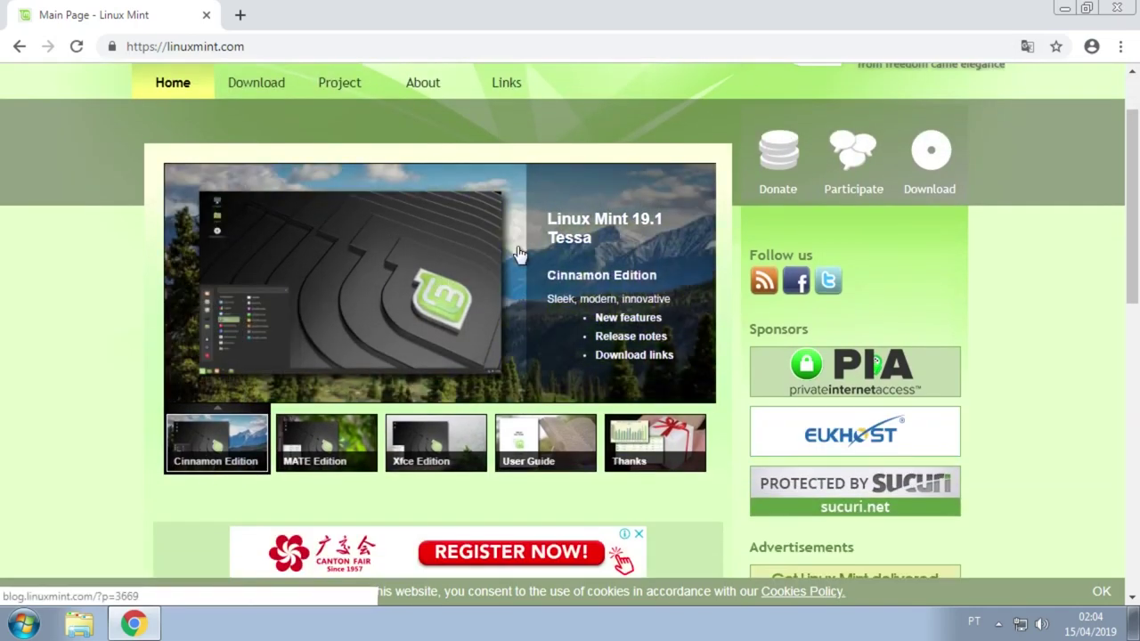
{"action": "scroll", "coordinate": [552, 263], "scroll_direction": "down", "scroll_amount": 5}
{"action": "scroll", "coordinate": [247, 285], "scroll_direction": "up", "scroll_amount": 7}
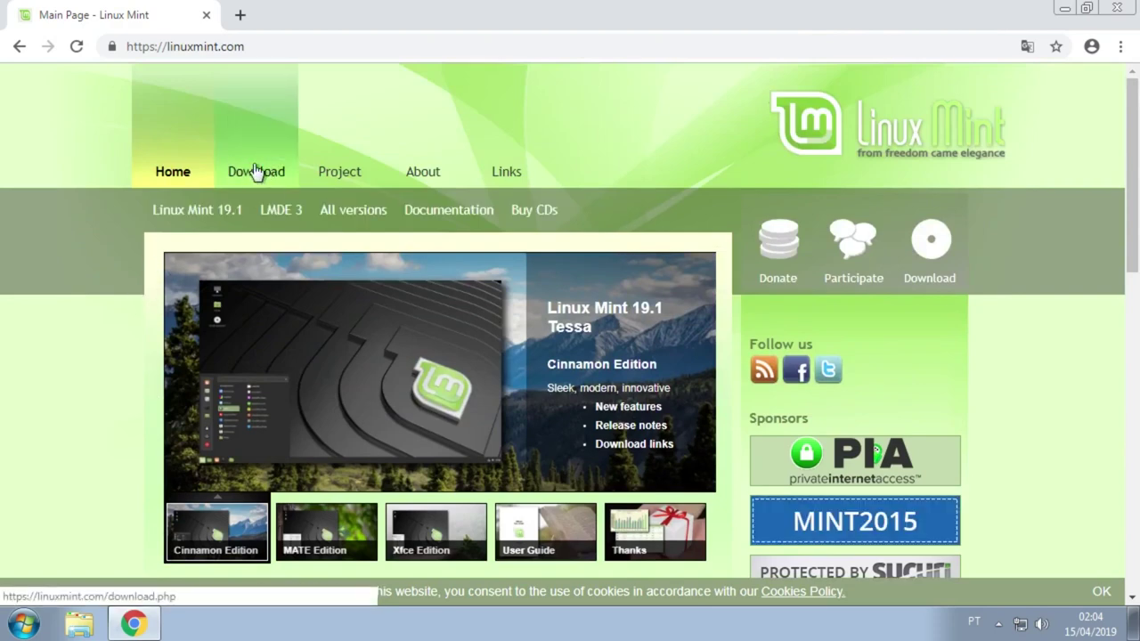
{"action": "left_click", "coordinate": [203, 210]}
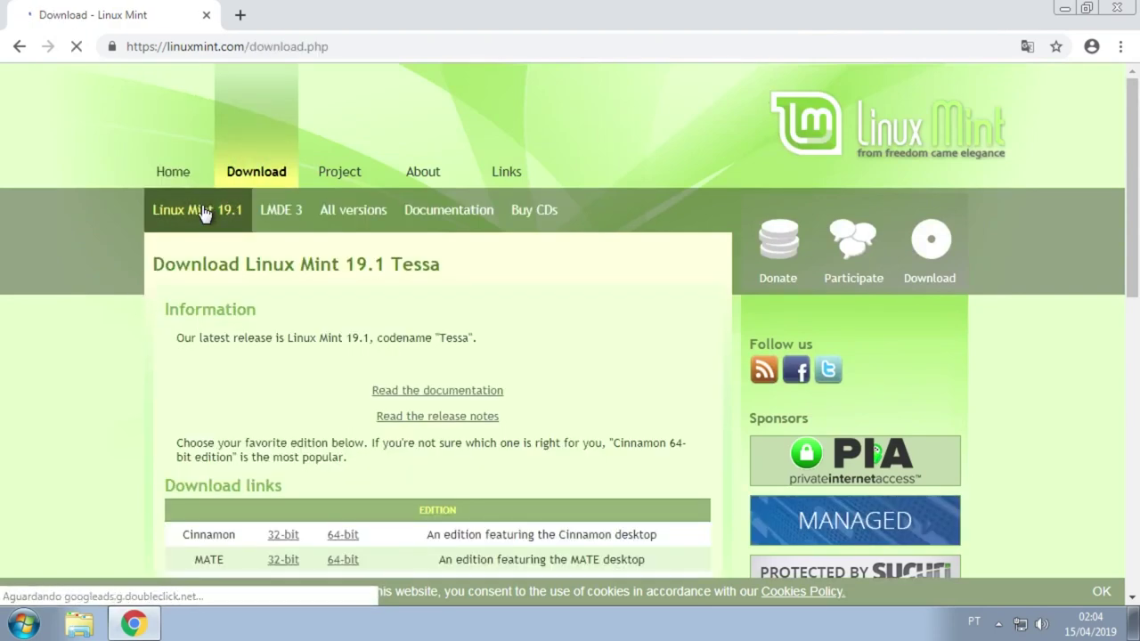
{"action": "scroll", "coordinate": [214, 221], "scroll_direction": "down", "scroll_amount": 2}
{"action": "scroll", "coordinate": [104, 344], "scroll_direction": "down", "scroll_amount": 4}
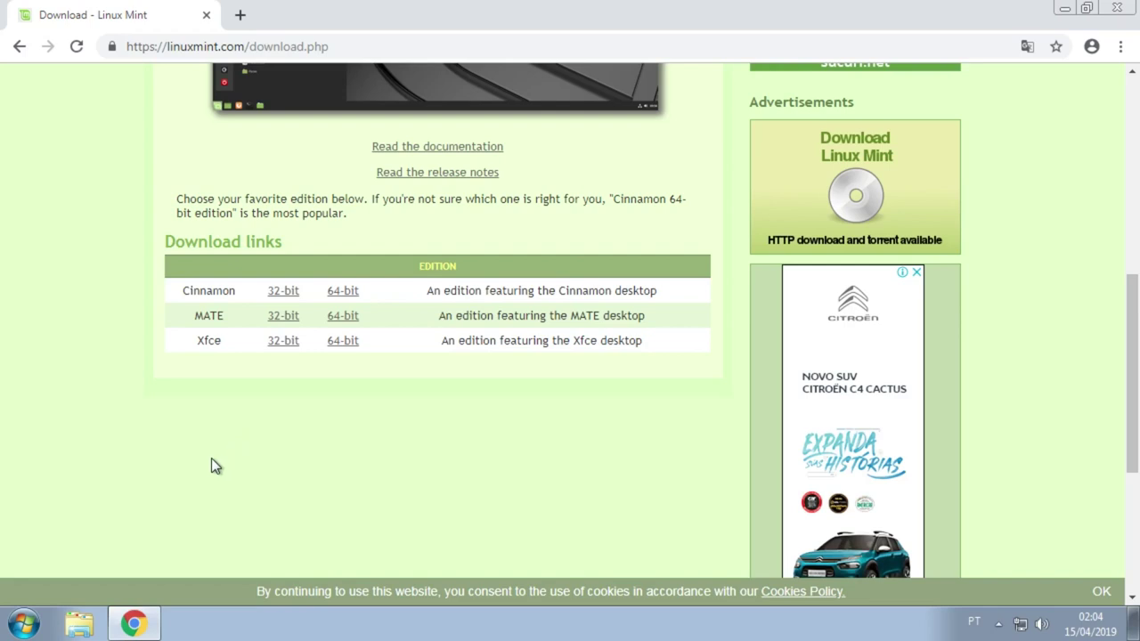
{"action": "left_click", "coordinate": [18, 618]}
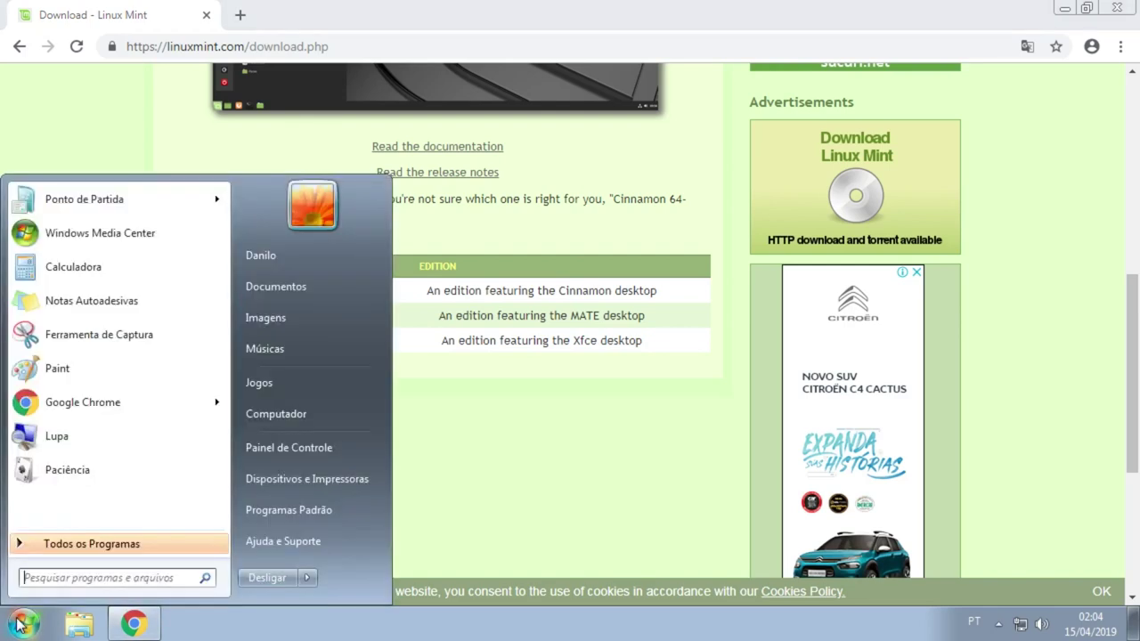
{"action": "right_click", "coordinate": [293, 416]}
{"action": "left_click", "coordinate": [343, 561]}
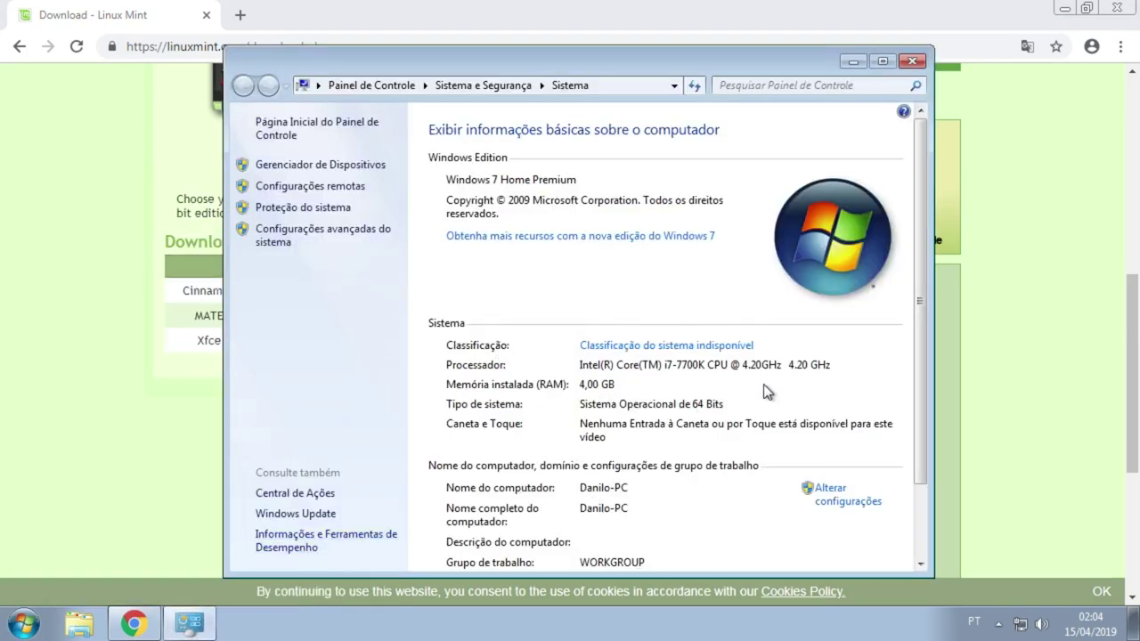
{"action": "scroll", "coordinate": [818, 418], "scroll_direction": "down", "scroll_amount": 2}
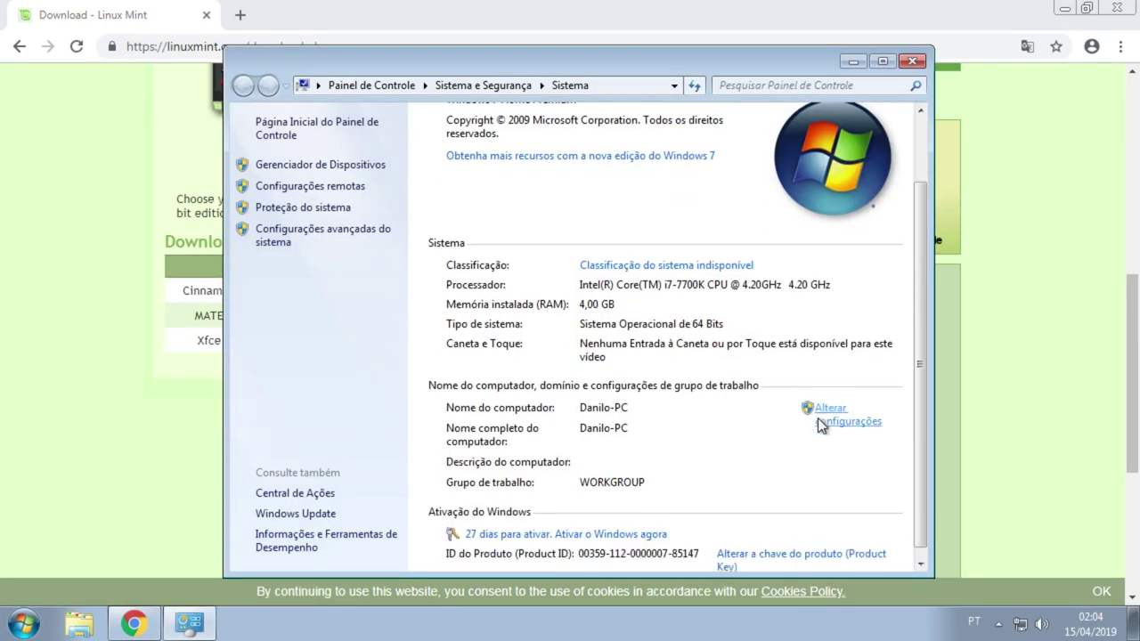
{"action": "scroll", "coordinate": [818, 417], "scroll_direction": "down", "scroll_amount": 1}
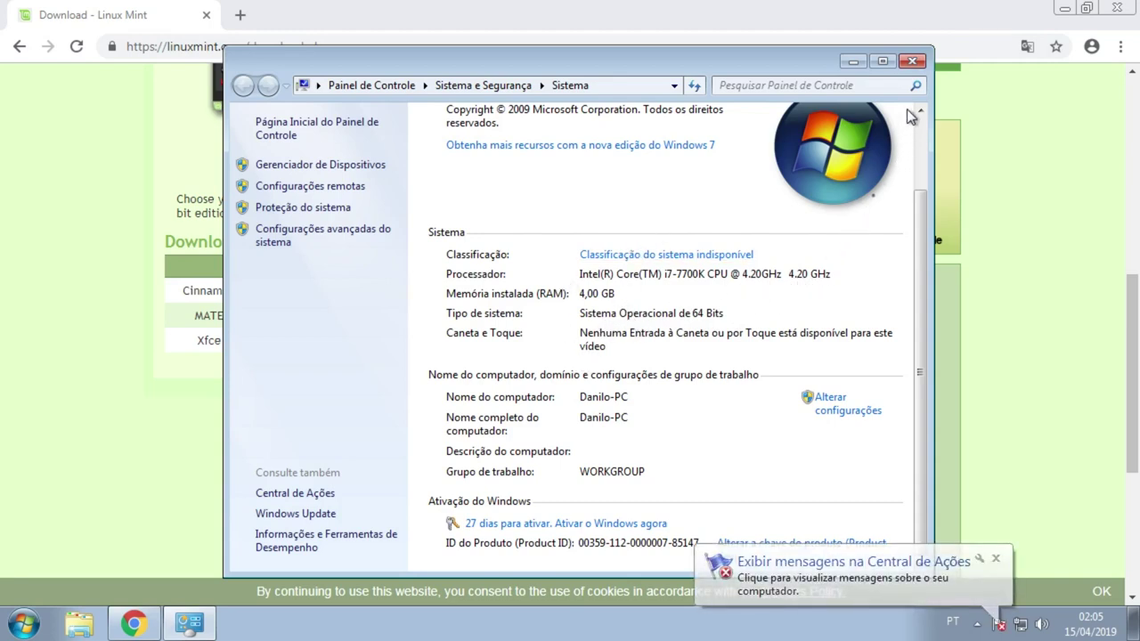
{"action": "left_click", "coordinate": [919, 60]}
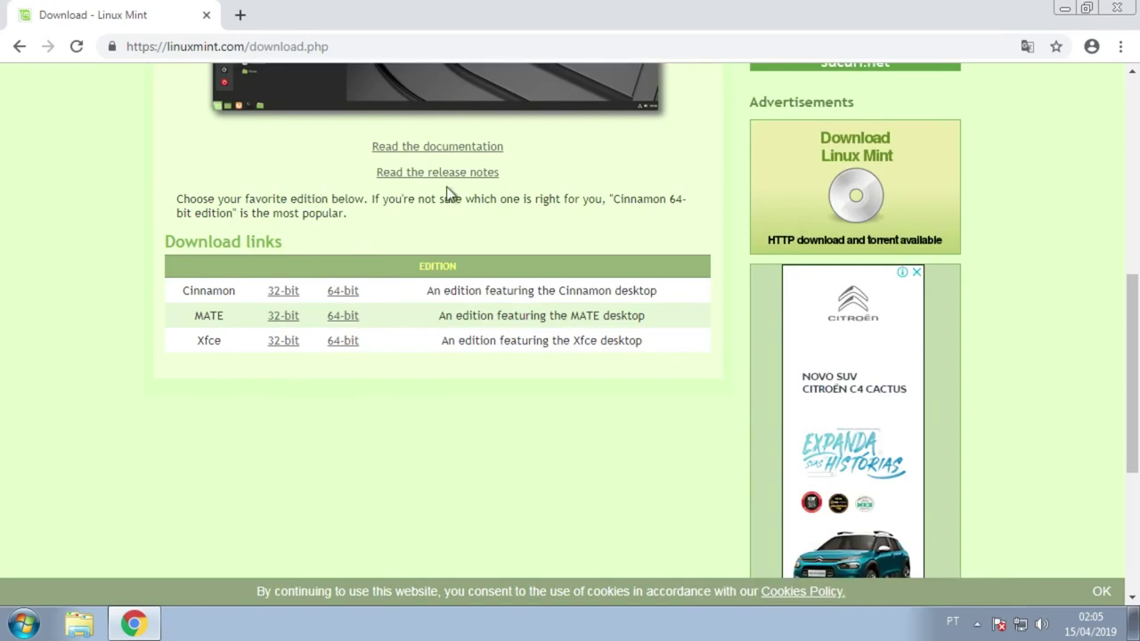
Step: Bring the browser back and navigate to etcher.io
{"action": "key", "text": "super+d"}
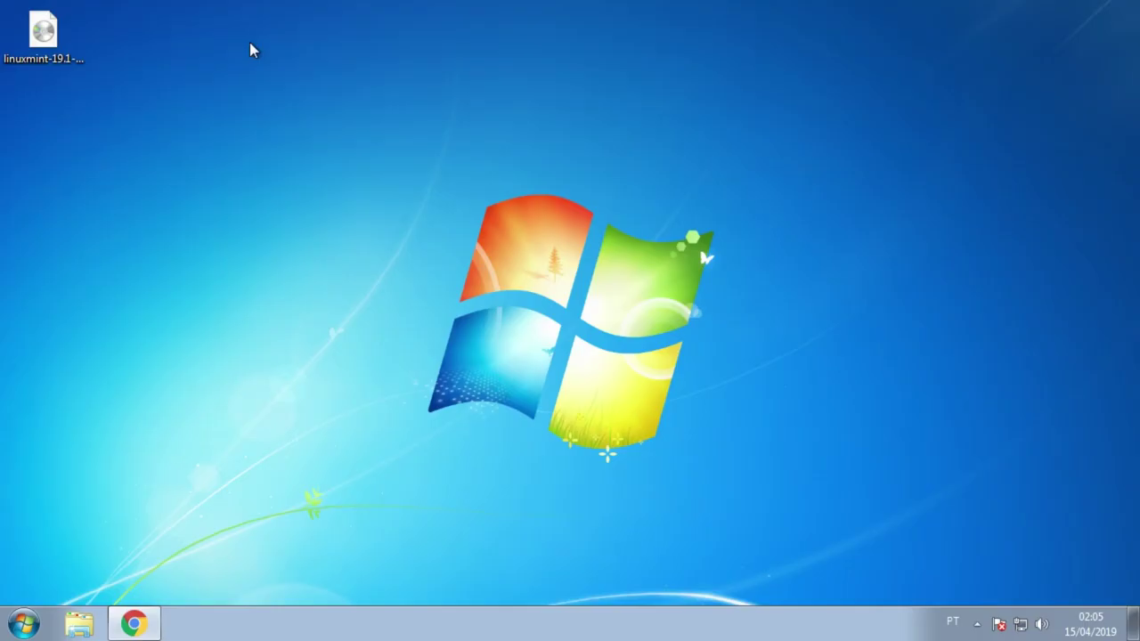
{"action": "left_click", "coordinate": [133, 624]}
{"action": "left_click", "coordinate": [368, 46]}
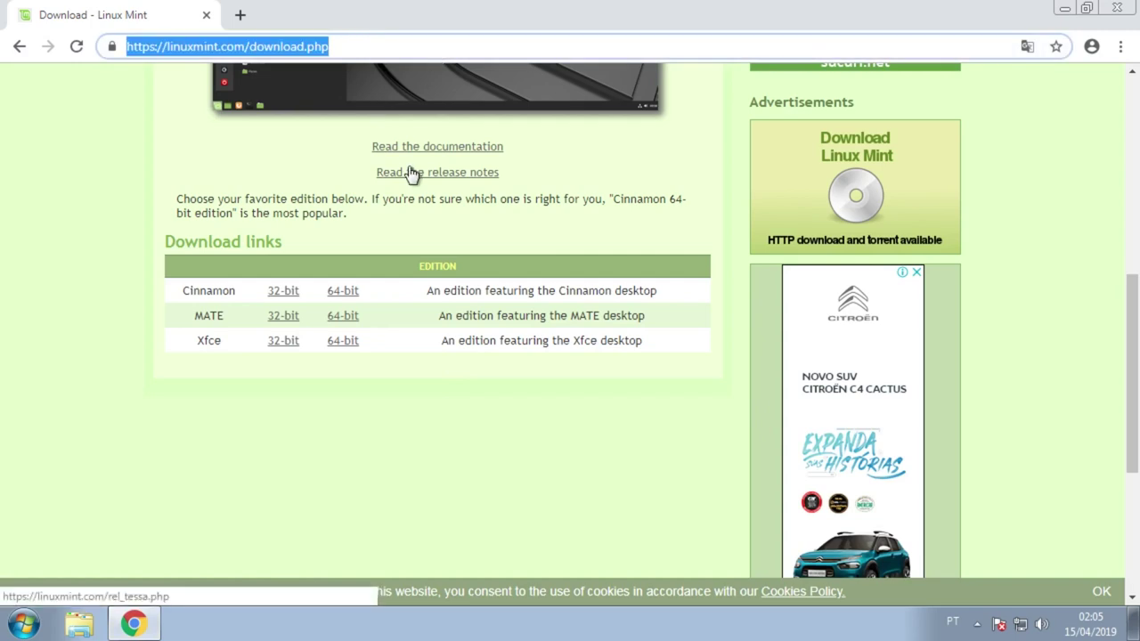
{"action": "type", "text": "et"}
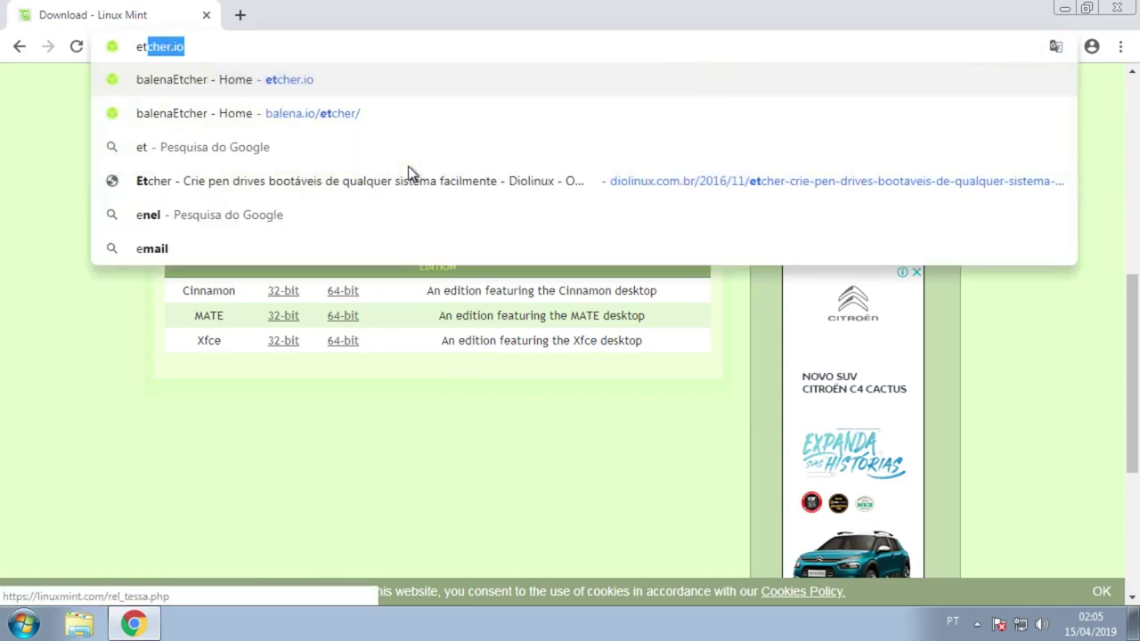
{"action": "key", "text": "End"}
{"action": "key", "text": "ctrl+shift+Left"}
{"action": "key", "text": "ctrl+shift+Left"}
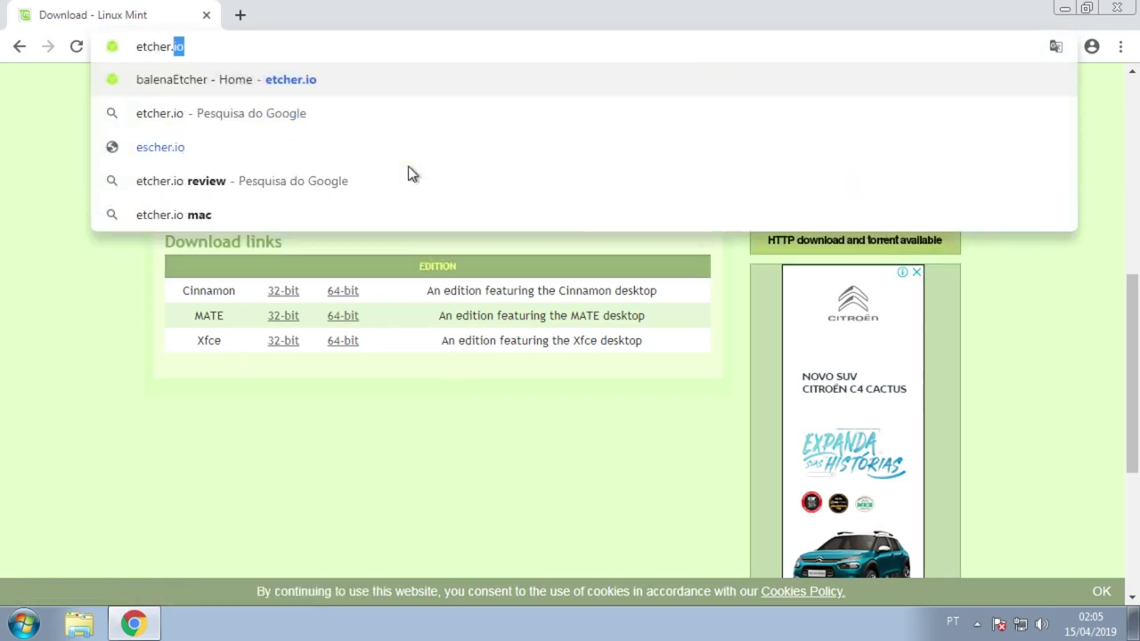
{"action": "key", "text": "Return"}
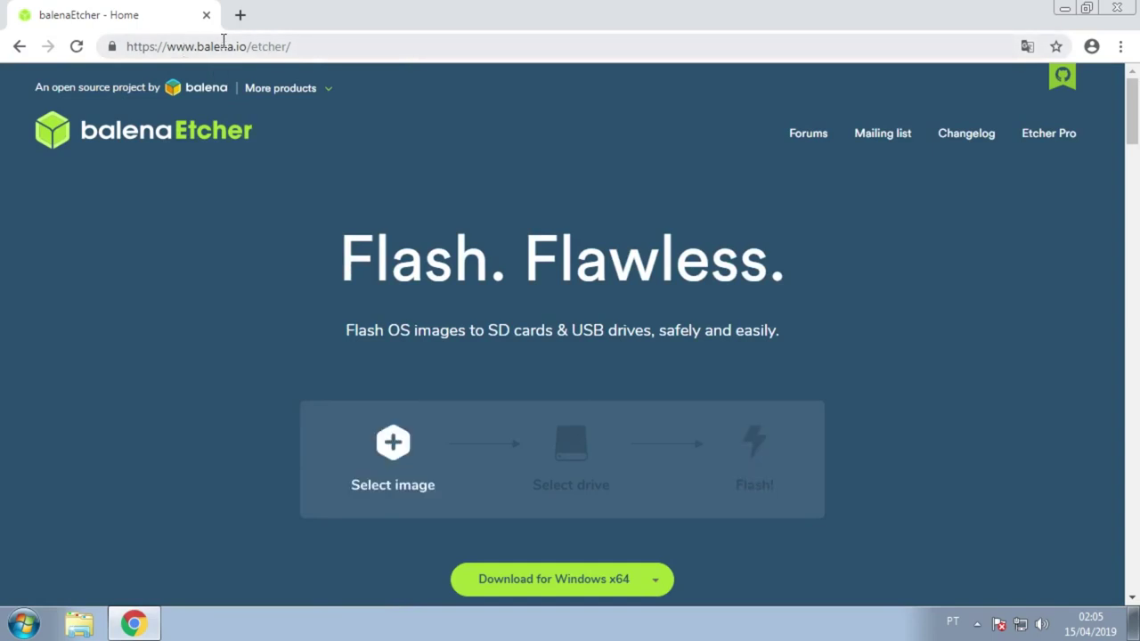
Step: Look through the other Etcher download variants on the etcher.io page
{"action": "scroll", "coordinate": [662, 273], "scroll_direction": "down", "scroll_amount": 2}
{"action": "scroll", "coordinate": [665, 290], "scroll_direction": "up", "scroll_amount": 2}
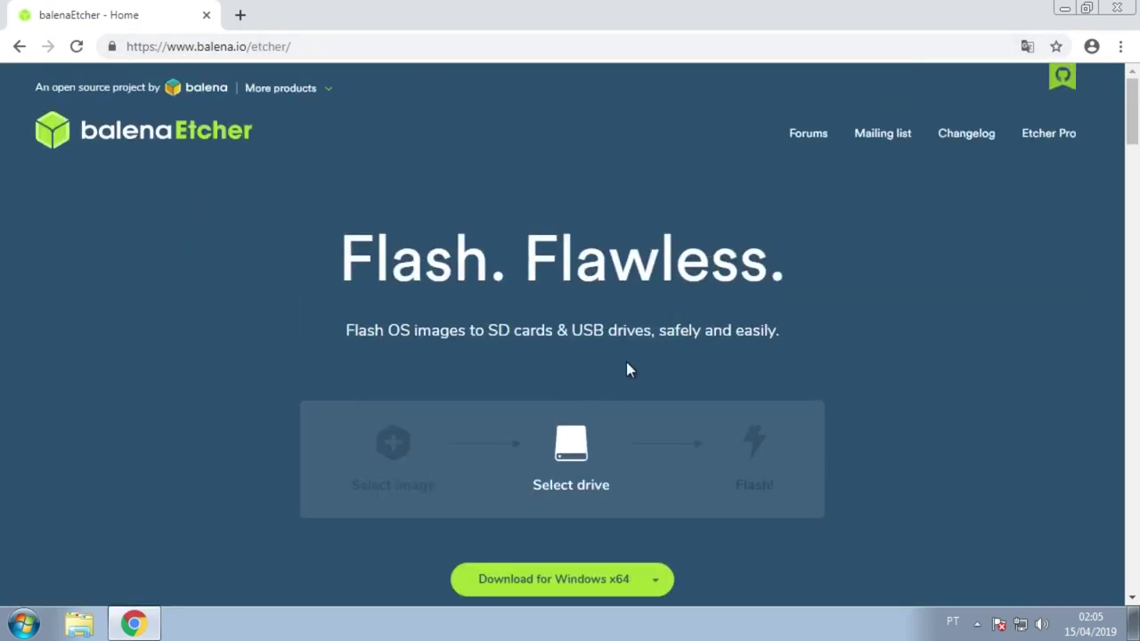
{"action": "left_click", "coordinate": [655, 581]}
{"action": "scroll", "coordinate": [745, 526], "scroll_direction": "down", "scroll_amount": 3}
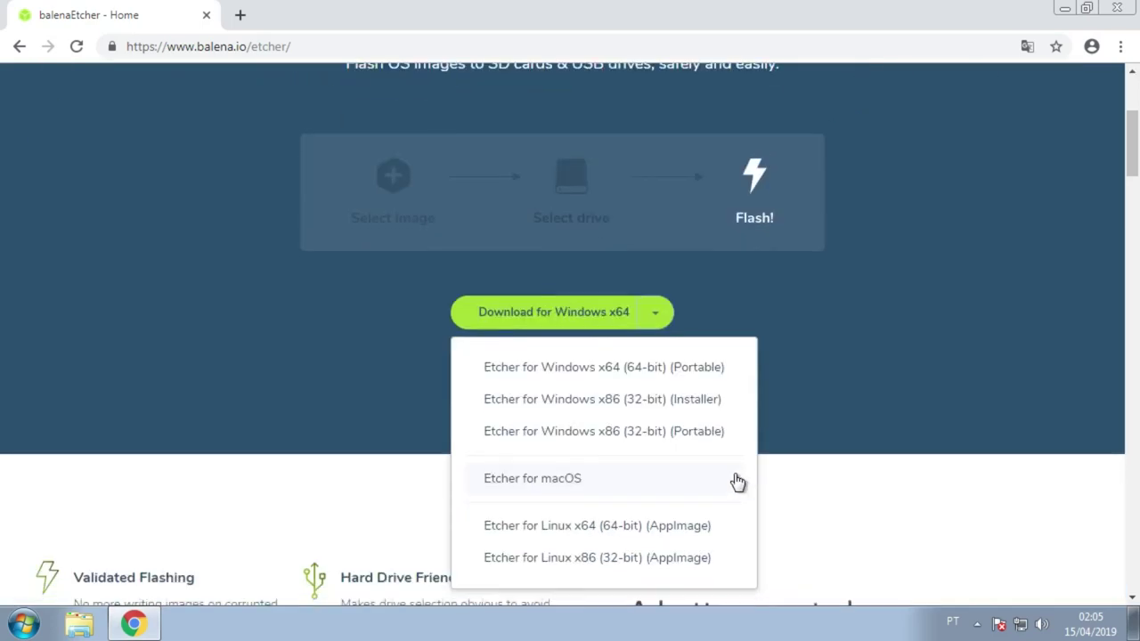
{"action": "left_click", "coordinate": [664, 311]}
{"action": "scroll", "coordinate": [479, 248], "scroll_direction": "up", "scroll_amount": 2}
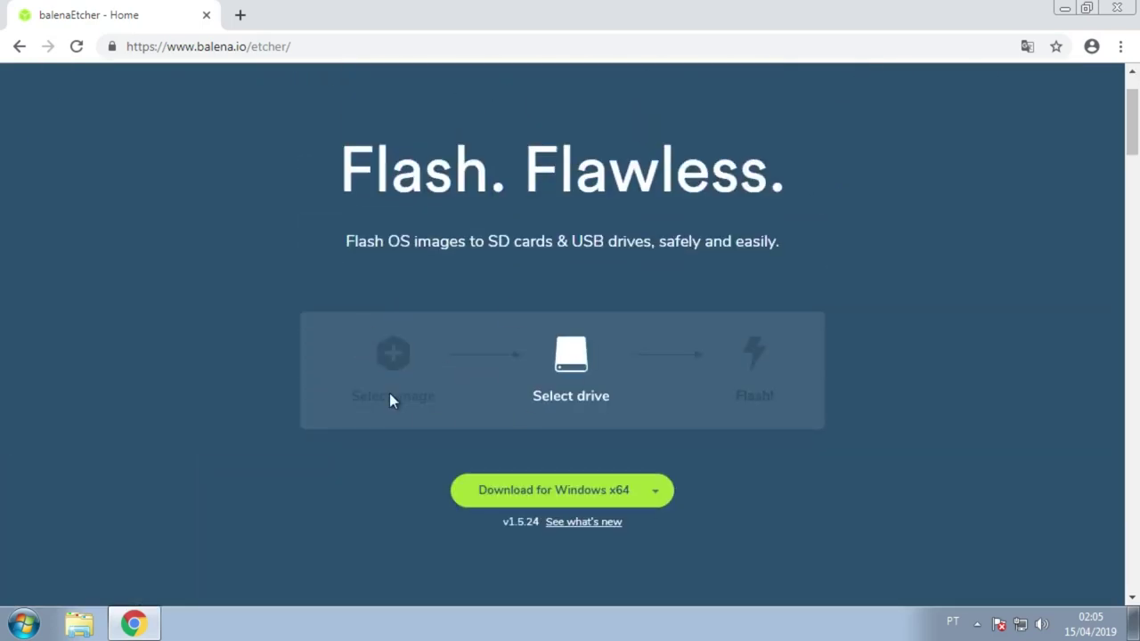
{"action": "scroll", "coordinate": [350, 383], "scroll_direction": "up", "scroll_amount": 1}
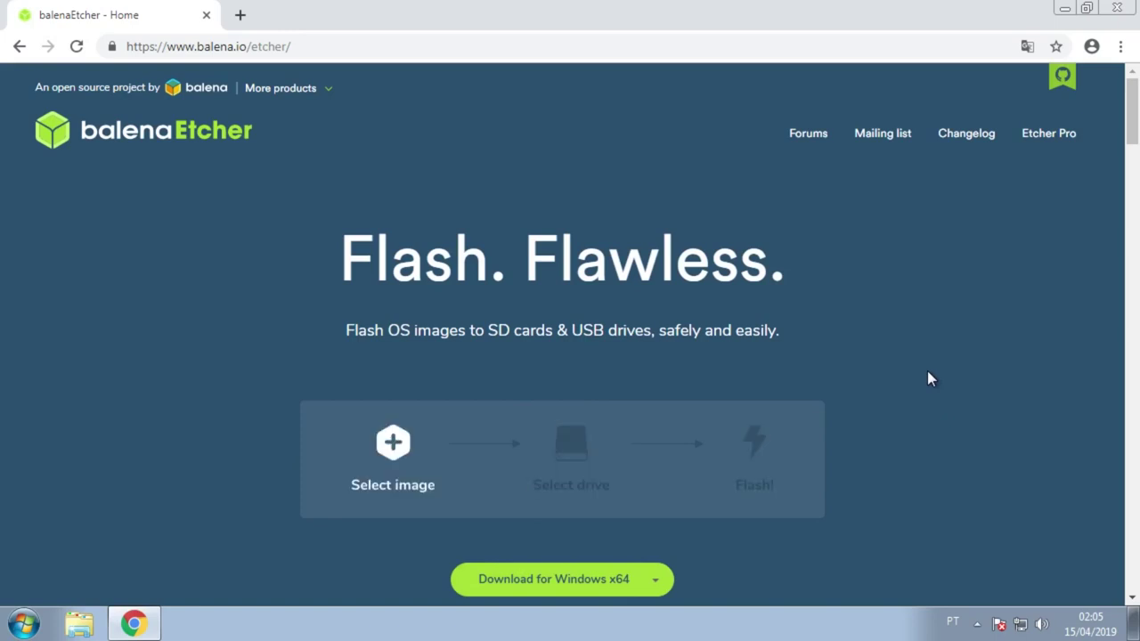
{"action": "scroll", "coordinate": [756, 511], "scroll_direction": "down", "scroll_amount": 2}
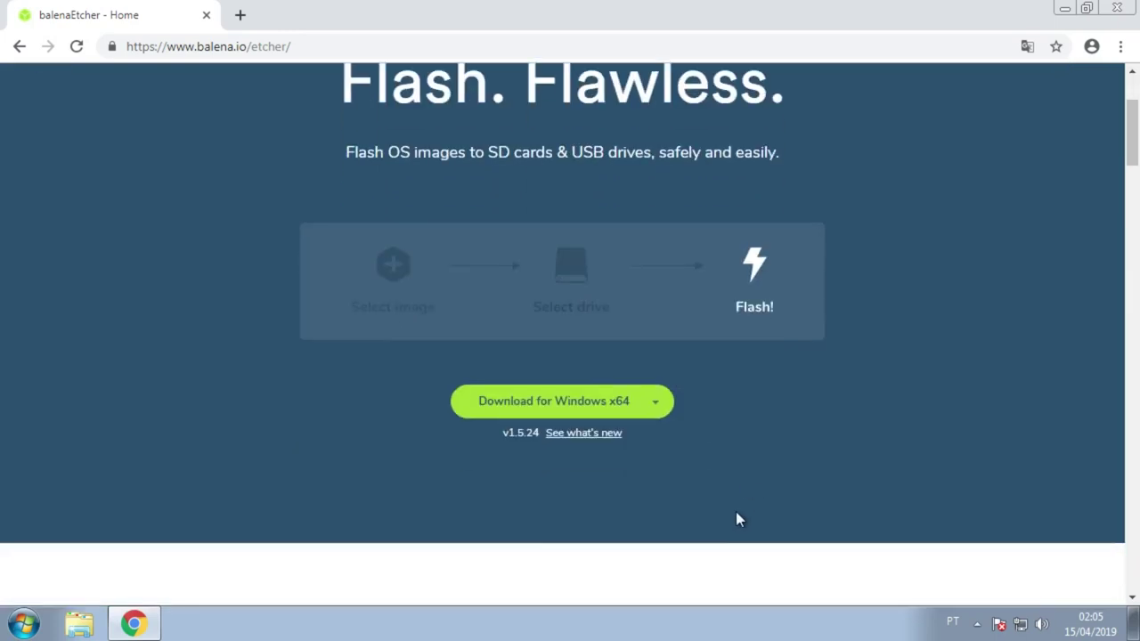
Step: Download Etcher for Windows x64, cancel the Setup download, and view the full downloads list
{"action": "left_click", "coordinate": [611, 413]}
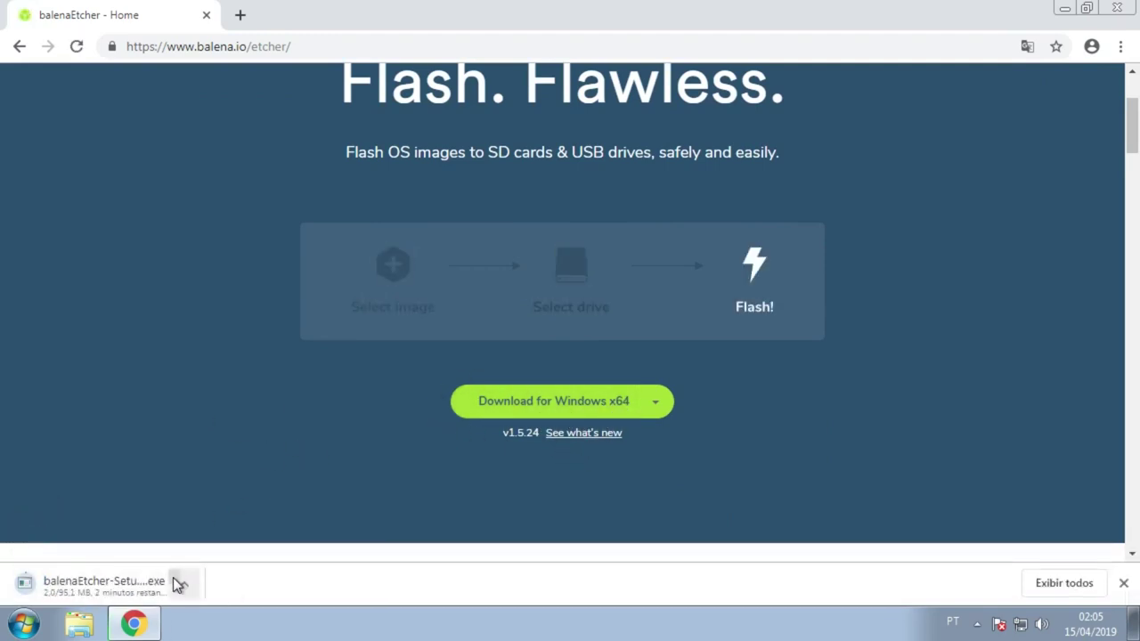
{"action": "left_click", "coordinate": [184, 583]}
{"action": "left_click", "coordinate": [207, 554]}
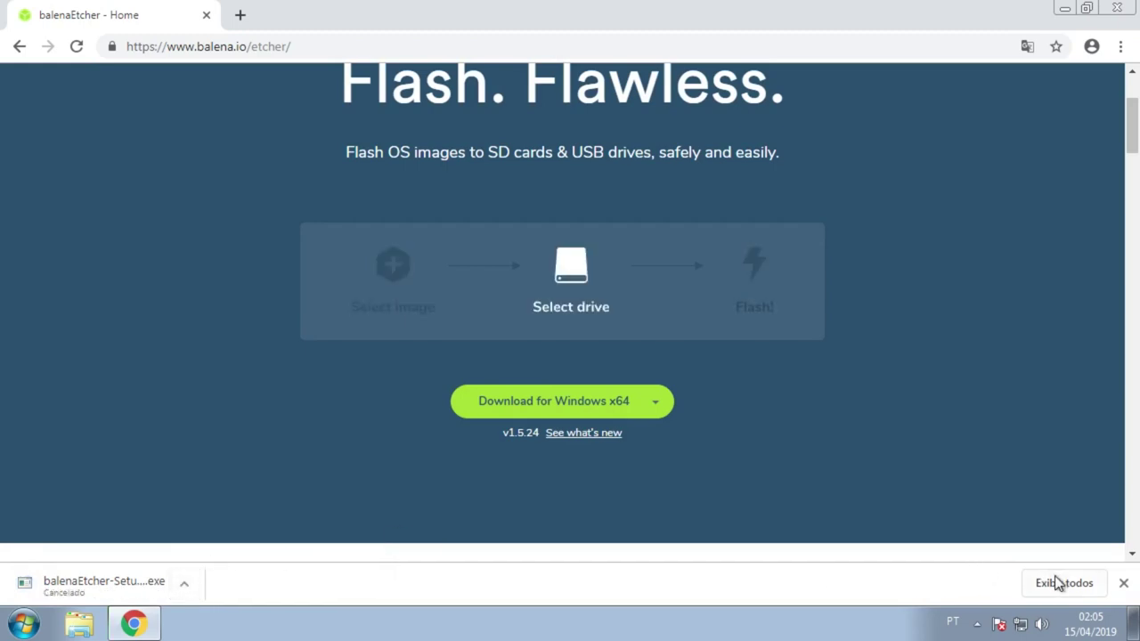
{"action": "left_click", "coordinate": [1055, 583]}
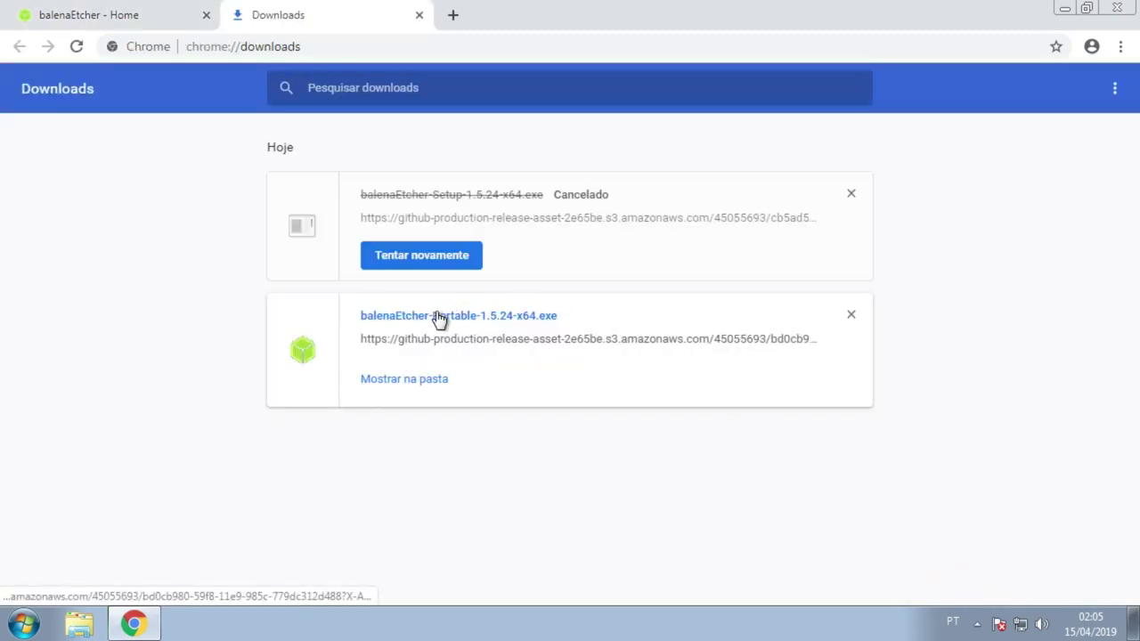
{"action": "left_click", "coordinate": [1066, 10]}
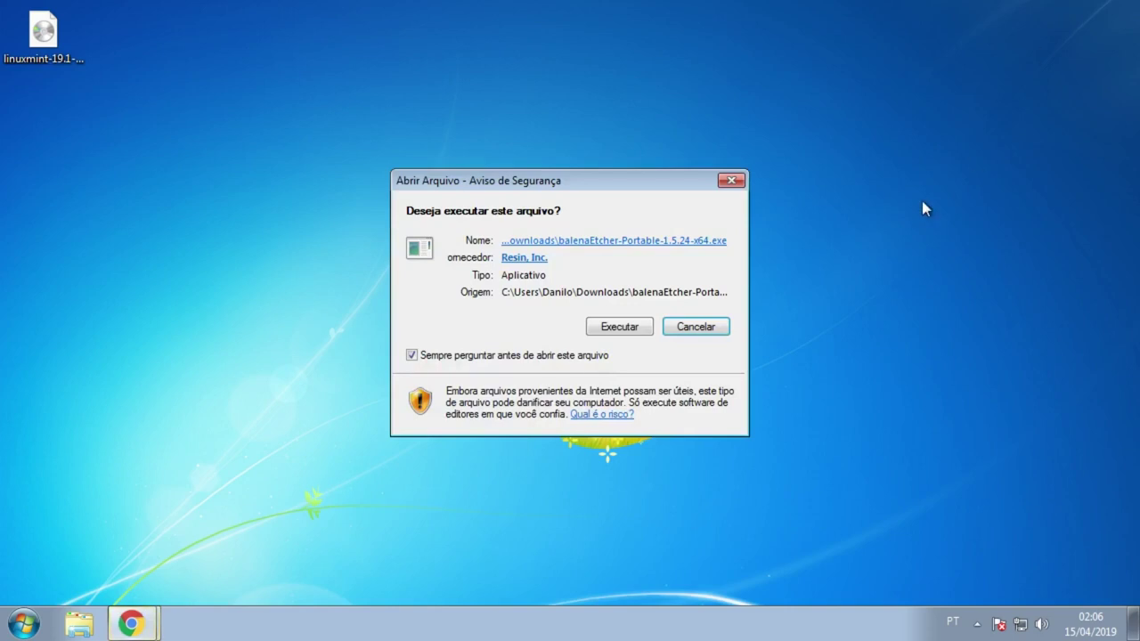
Step: Allow the portable Etcher to run and select the linuxmint-19.1-cinnamon-64bit image
{"action": "left_click", "coordinate": [628, 326]}
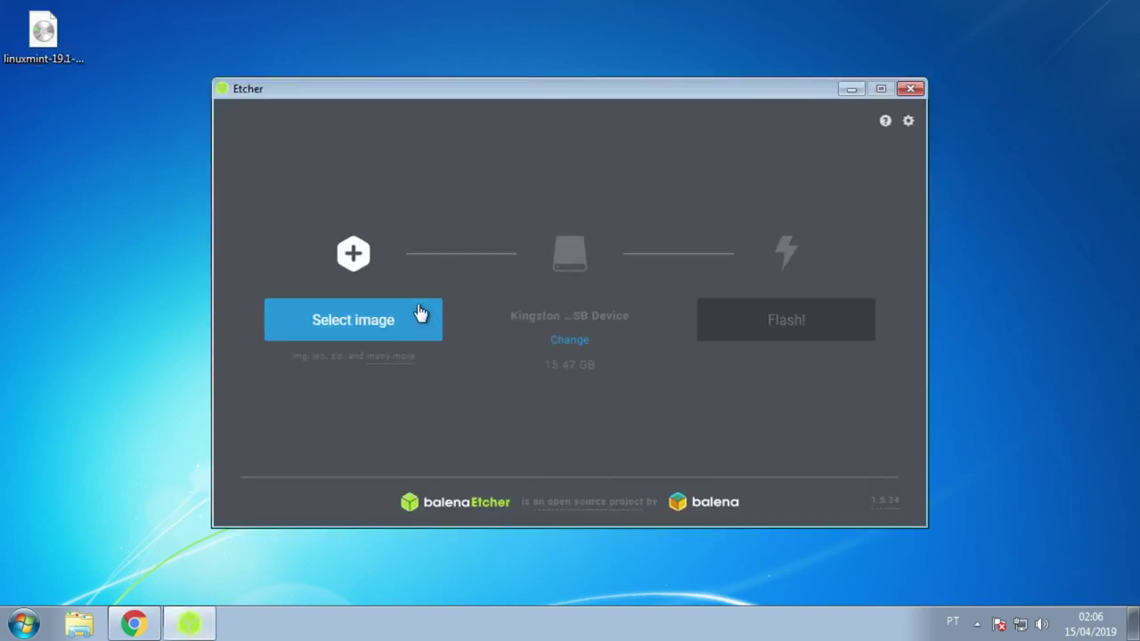
{"action": "left_click", "coordinate": [420, 313]}
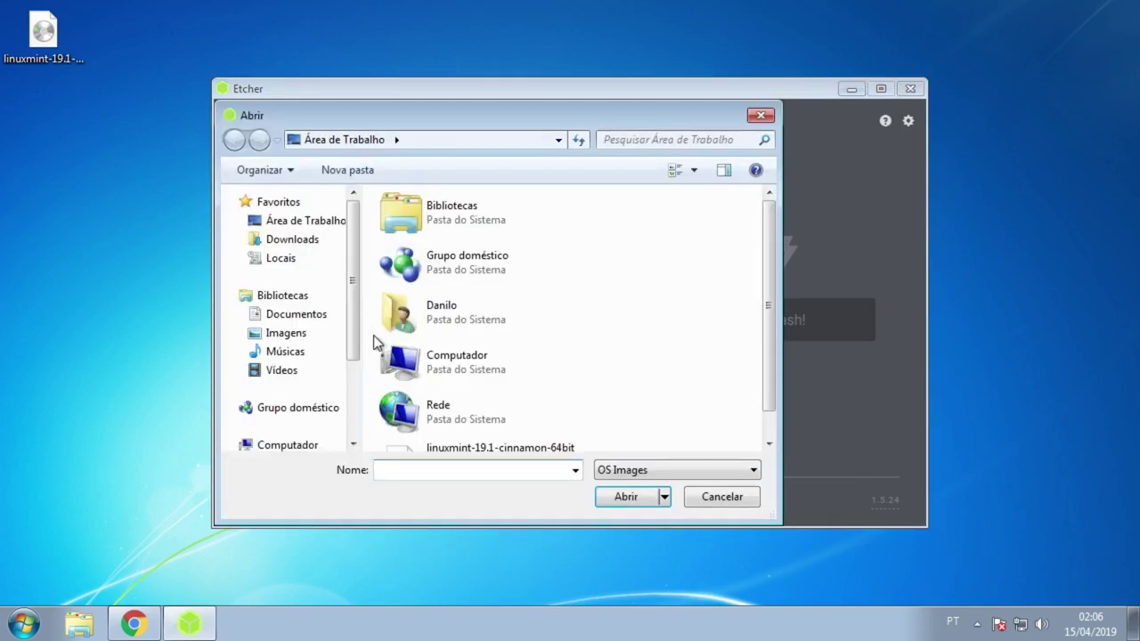
{"action": "scroll", "coordinate": [557, 389], "scroll_direction": "down", "scroll_amount": 1}
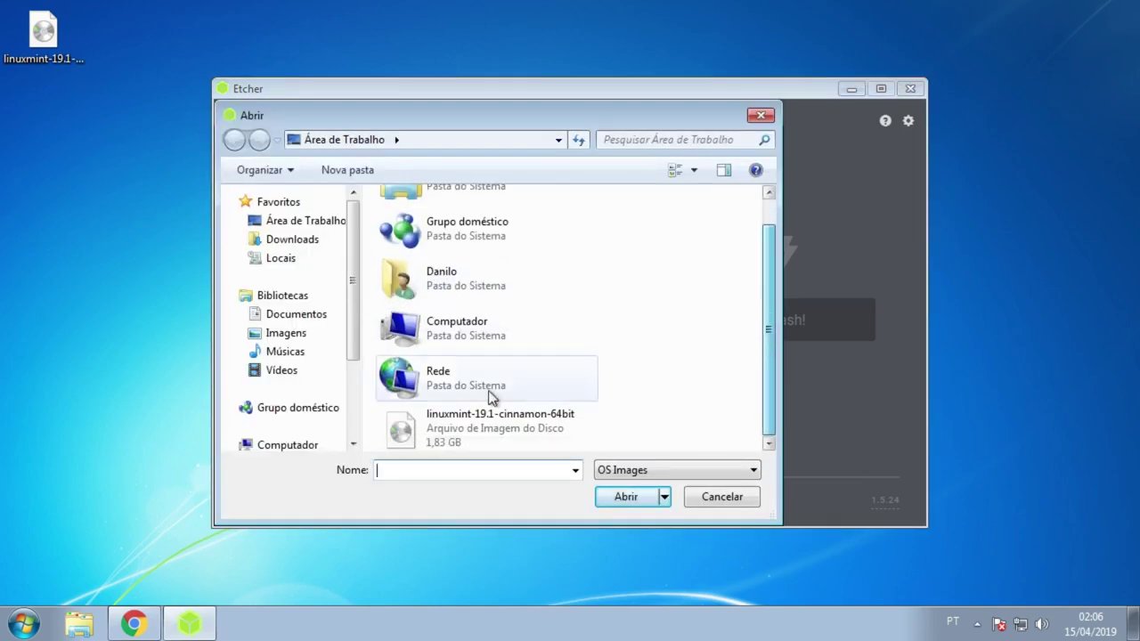
{"action": "left_click", "coordinate": [475, 425]}
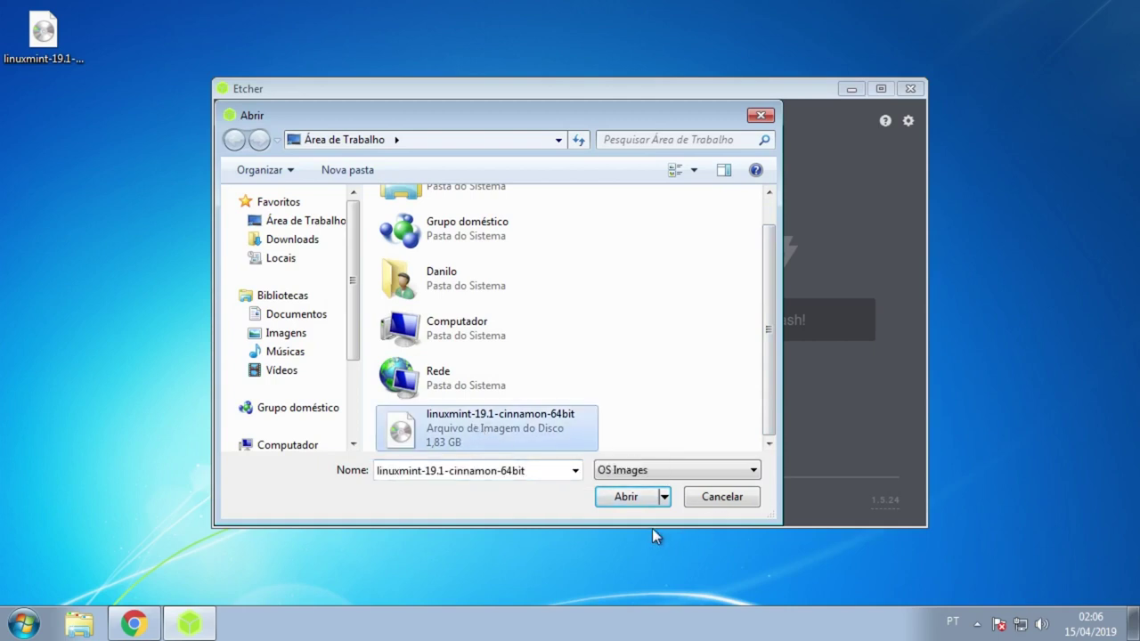
{"action": "left_click", "coordinate": [631, 496]}
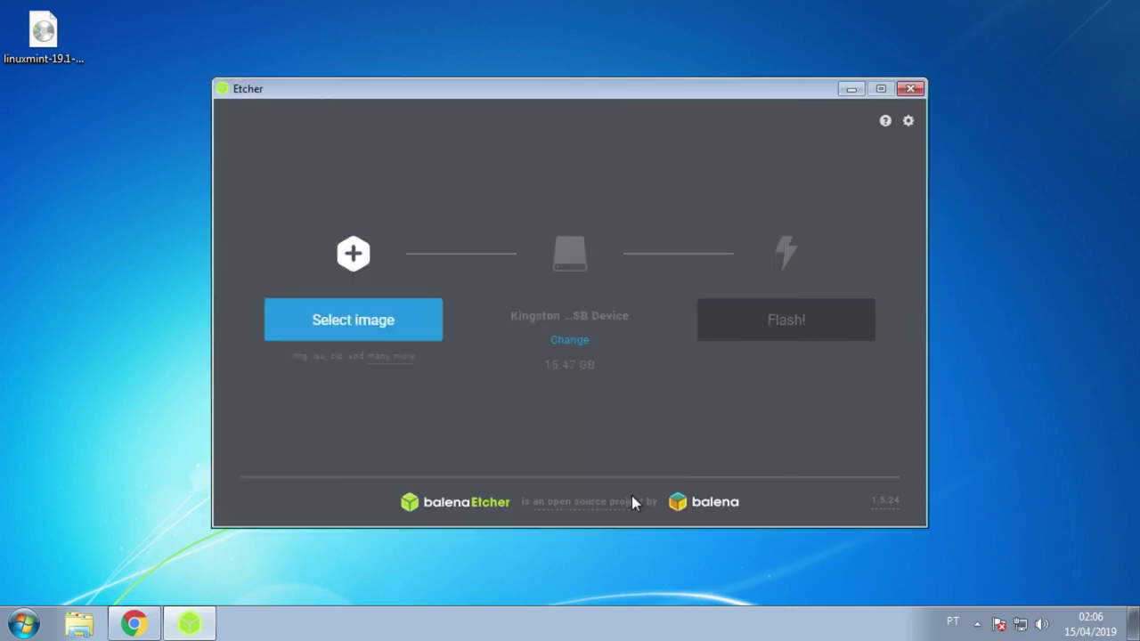
Step: Confirm the Kingston DataTraveler 3.0 drive as target and start flashing
{"action": "left_click", "coordinate": [583, 344]}
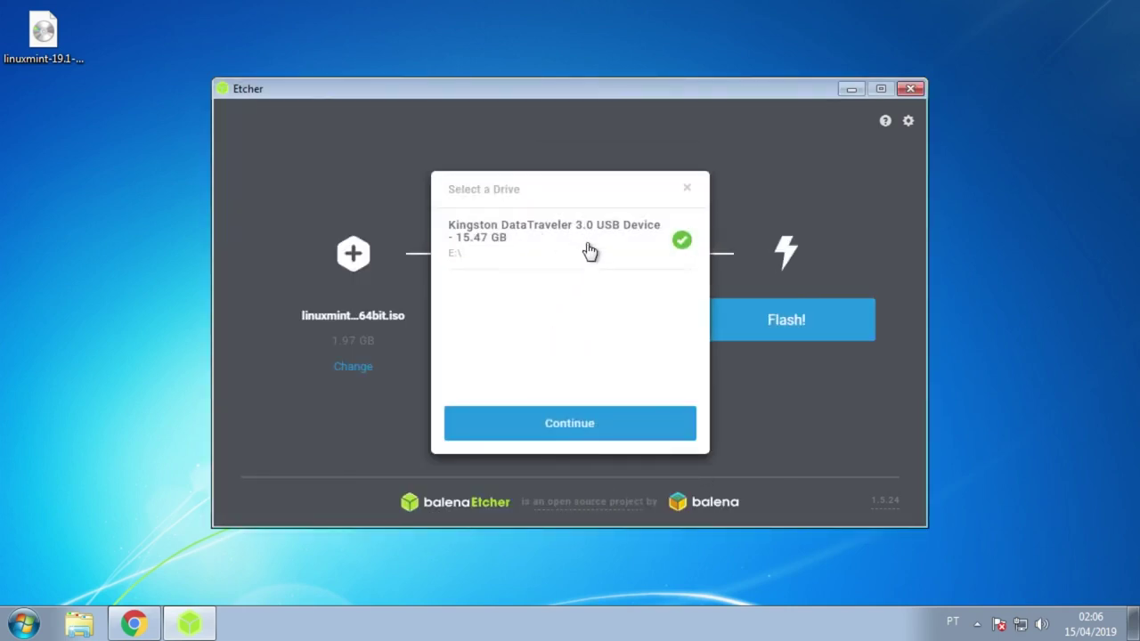
{"action": "left_click", "coordinate": [634, 418]}
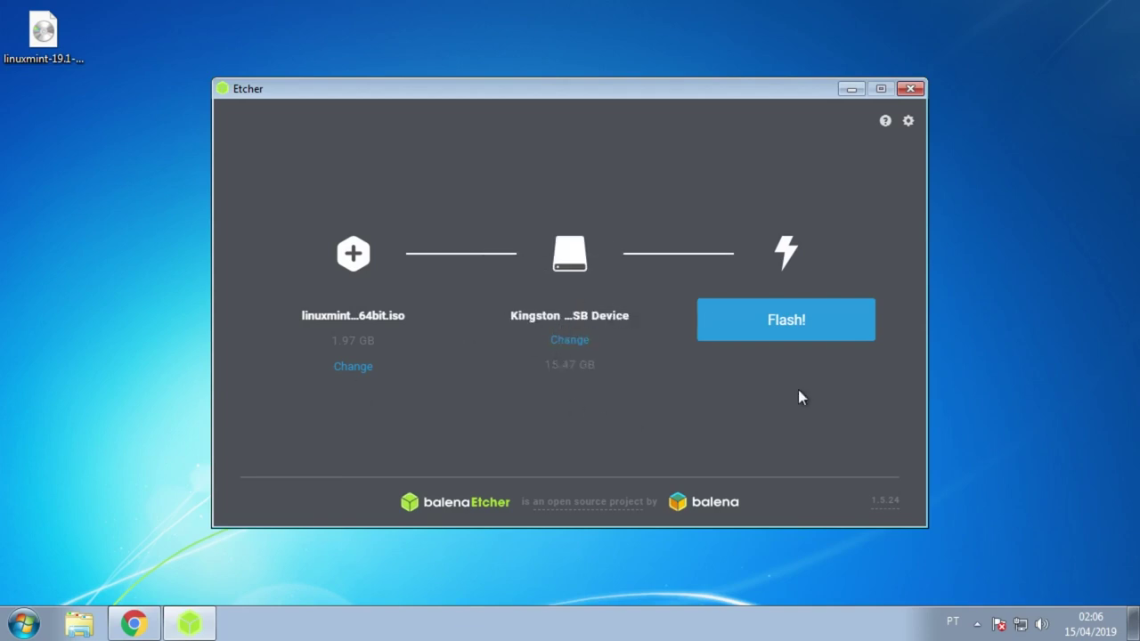
{"action": "left_click", "coordinate": [800, 325]}
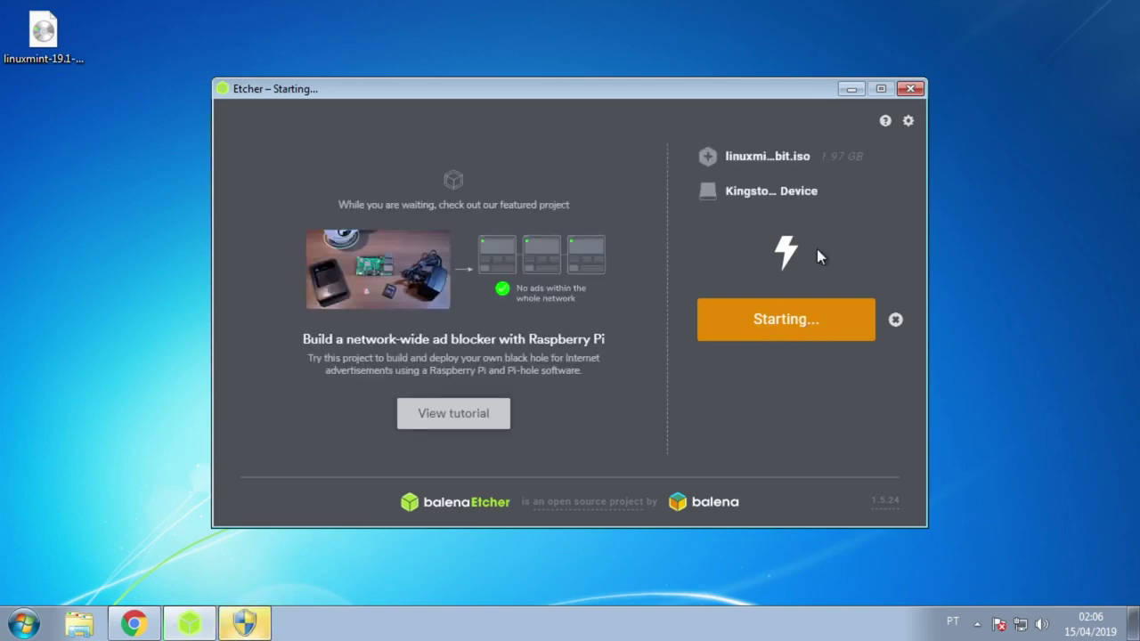
Step: Grant Etcher administrator permission so the Linux Mint flash can run to completion
{"action": "left_click", "coordinate": [246, 623]}
{"action": "left_click", "coordinate": [650, 321]}
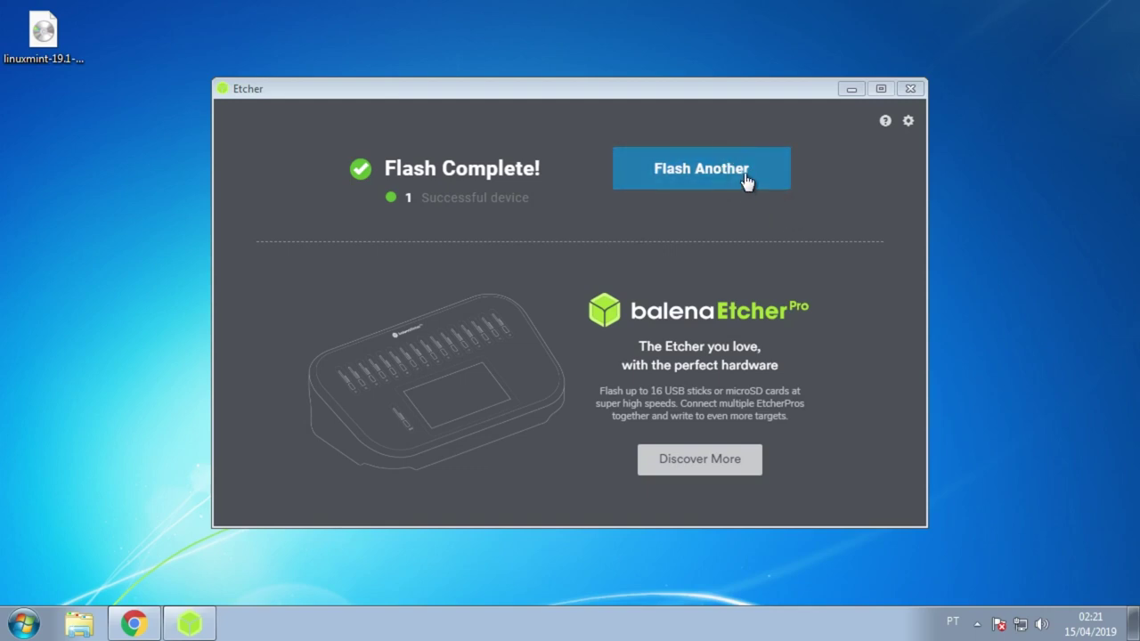
Step: Close Etcher and the Chrome downloads window
{"action": "left_click", "coordinate": [911, 89]}
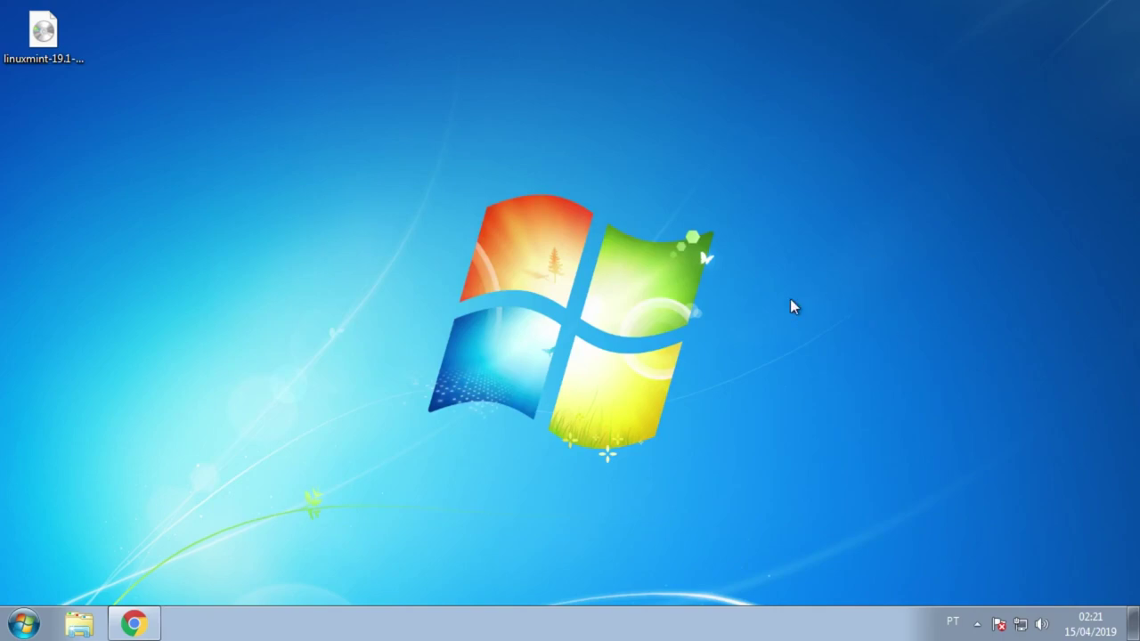
{"action": "left_click", "coordinate": [143, 628]}
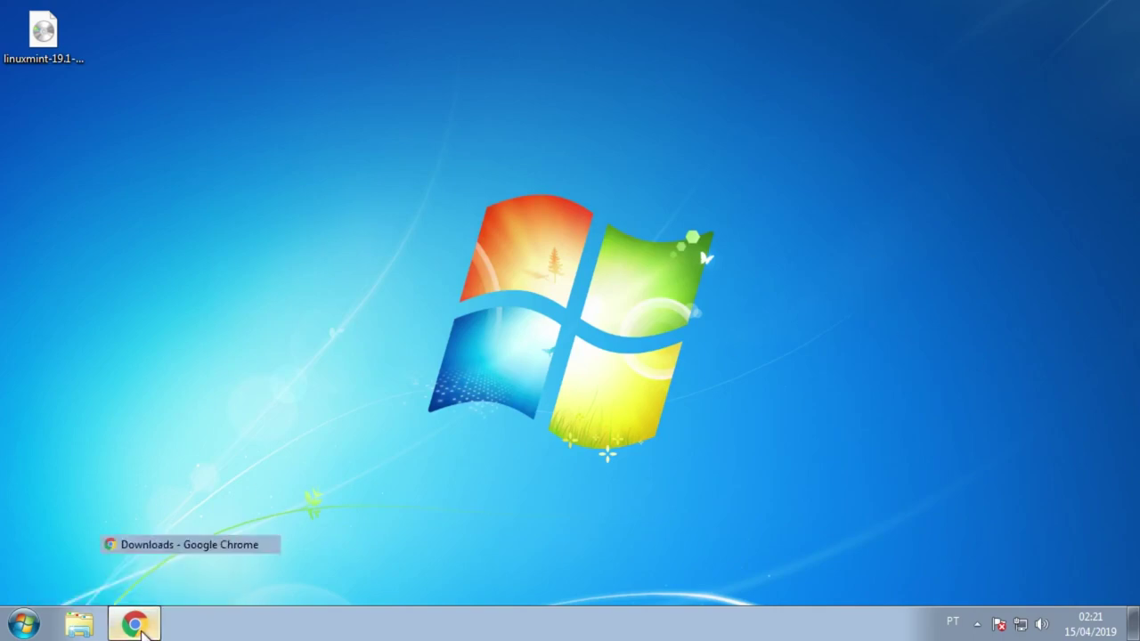
{"action": "left_click", "coordinate": [1114, 14]}
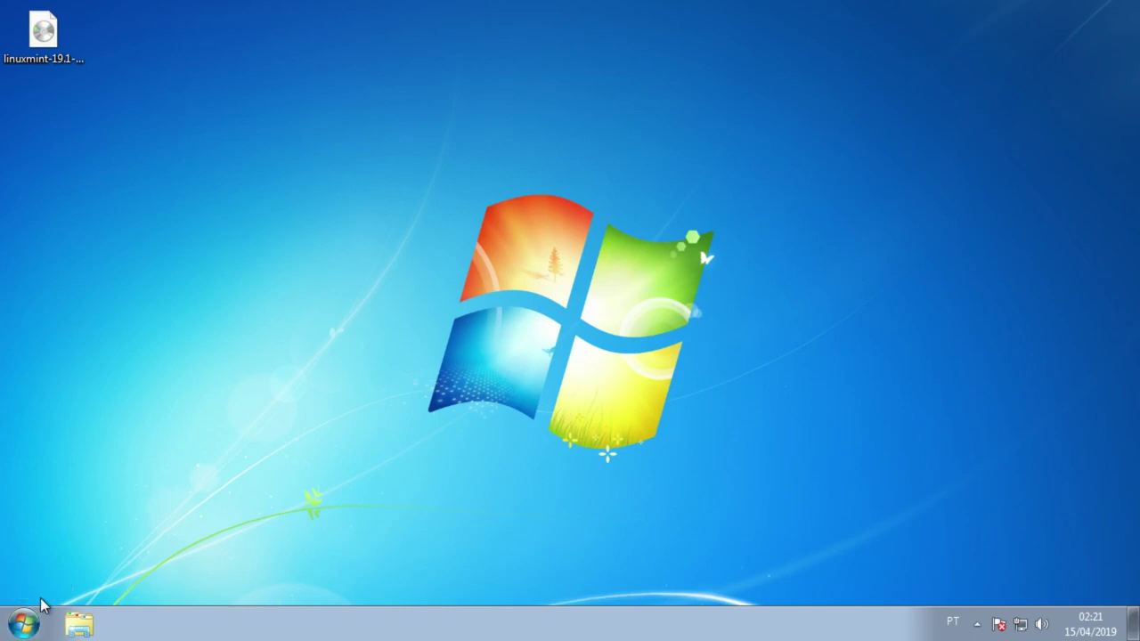
Step: Shut down Windows 7 from the Start menu with Desligar
{"action": "left_click", "coordinate": [36, 629]}
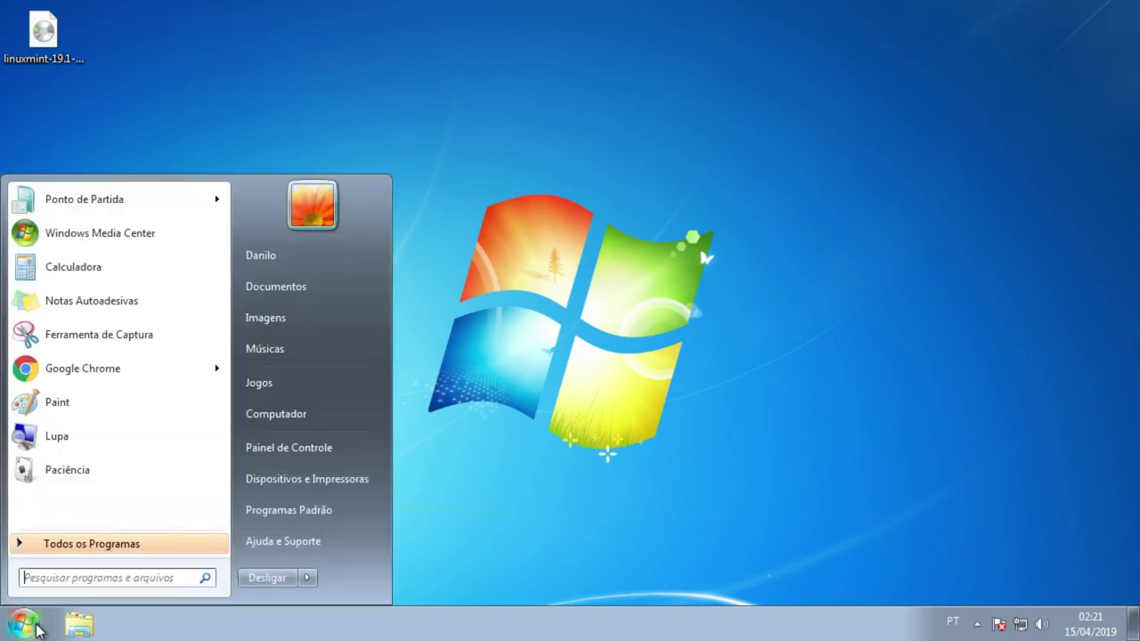
{"action": "left_click", "coordinate": [36, 629]}
{"action": "left_click", "coordinate": [36, 629]}
{"action": "left_click", "coordinate": [258, 585]}
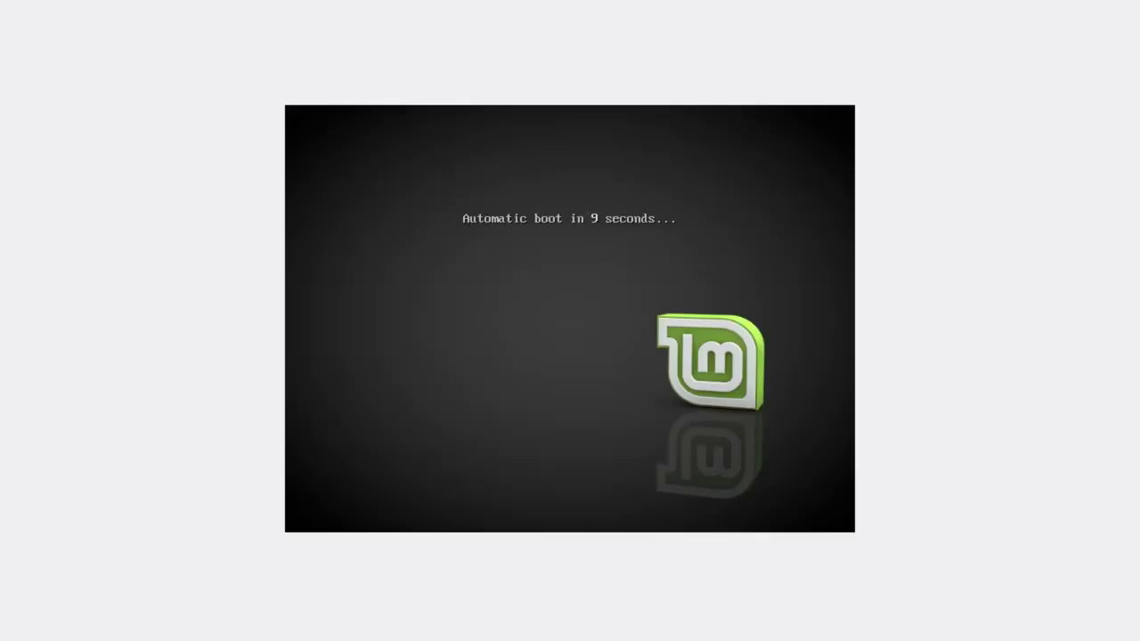
Step: Interrupt the automatic boot and browse the compatibility mode and OEM install entries
{"action": "key", "text": "Escape"}
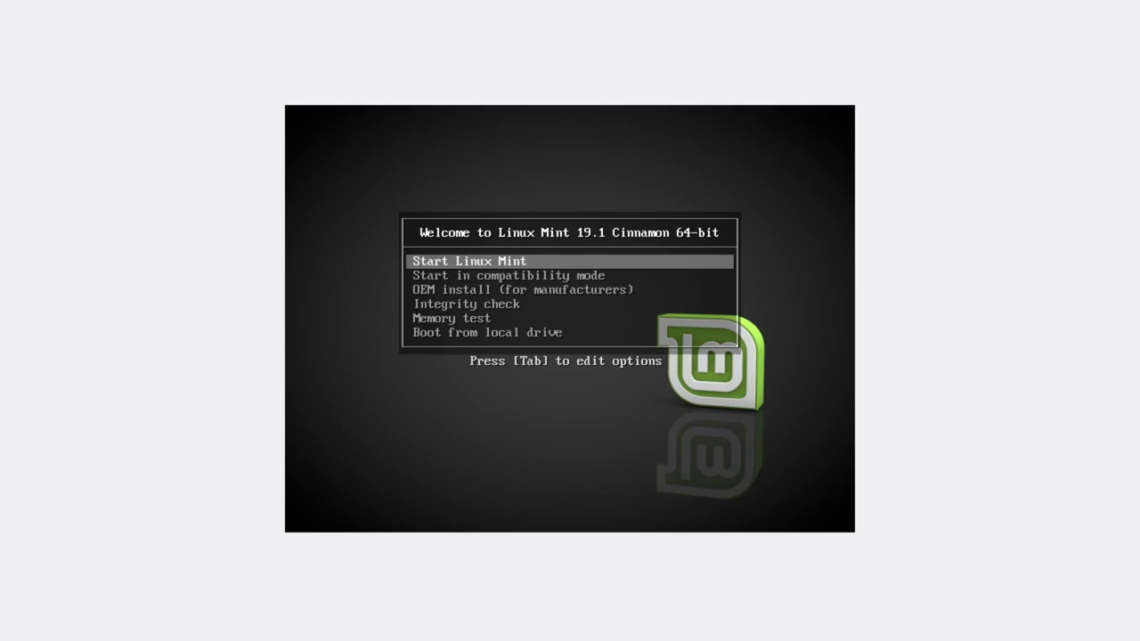
{"action": "key", "text": "Down"}
{"action": "key", "text": "Up"}
{"action": "key", "text": "Down"}
{"action": "key", "text": "Up"}
{"action": "key", "text": "Down"}
{"action": "key", "text": "Up"}
{"action": "key", "text": "Down"}
{"action": "key", "text": "Down"}
{"action": "key", "text": "Down"}
{"action": "key", "text": "Down"}
{"action": "key", "text": "Down"}
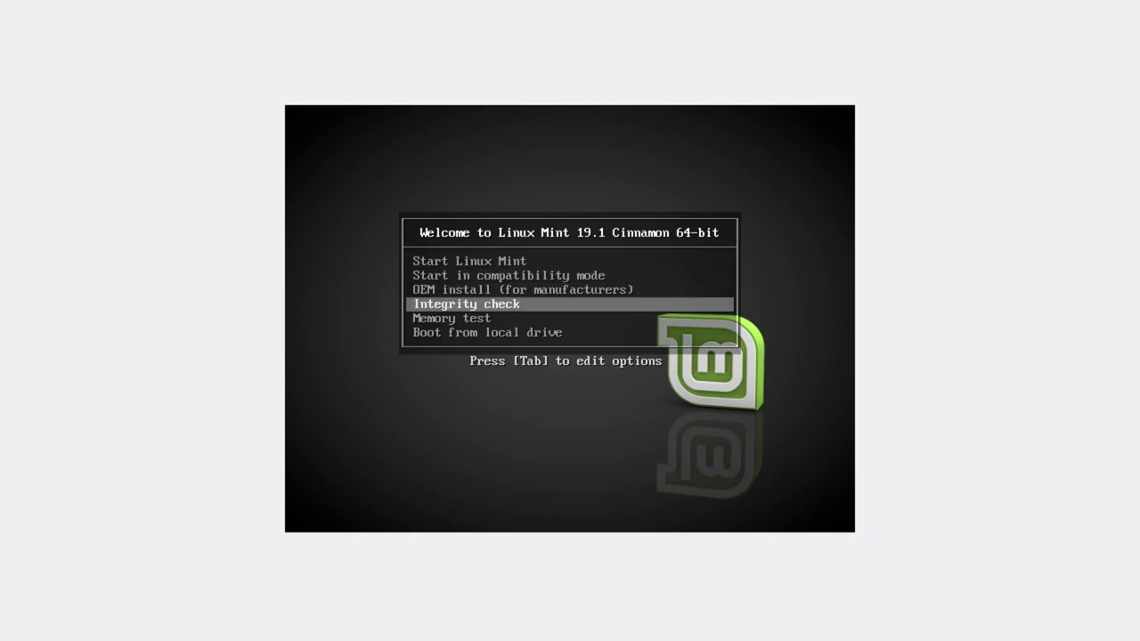
{"action": "key", "text": "Up"}
{"action": "key", "text": "Up"}
{"action": "key", "text": "Up"}
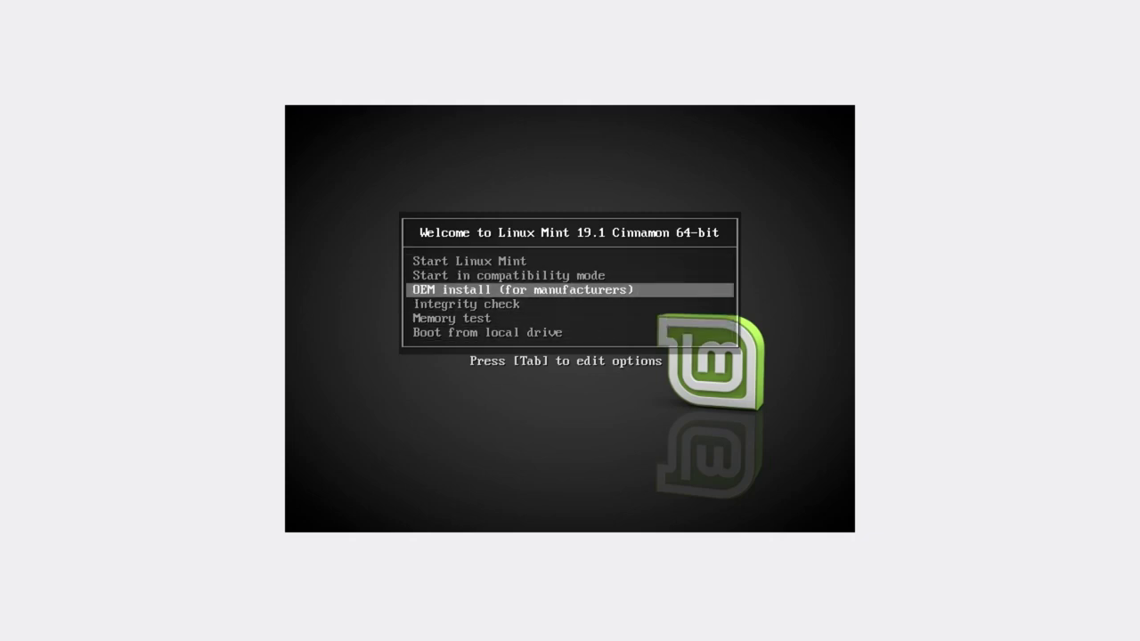
{"action": "key", "text": "Down"}
{"action": "key", "text": "Up"}
Step: Look over Integrity check, Memory test and local drive entries, then boot Start Linux Mint
{"action": "key", "text": "Down"}
{"action": "key", "text": "Down"}
{"action": "key", "text": "Down"}
{"action": "key", "text": "Up"}
{"action": "key", "text": "Down"}
{"action": "key", "text": "Up"}
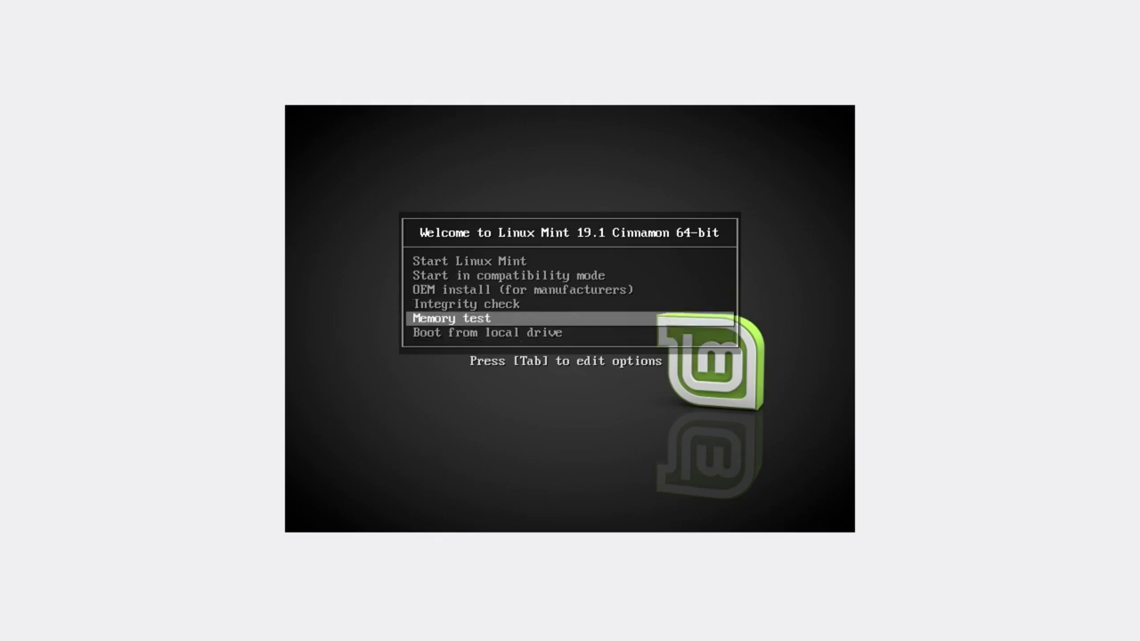
{"action": "key", "text": "Up"}
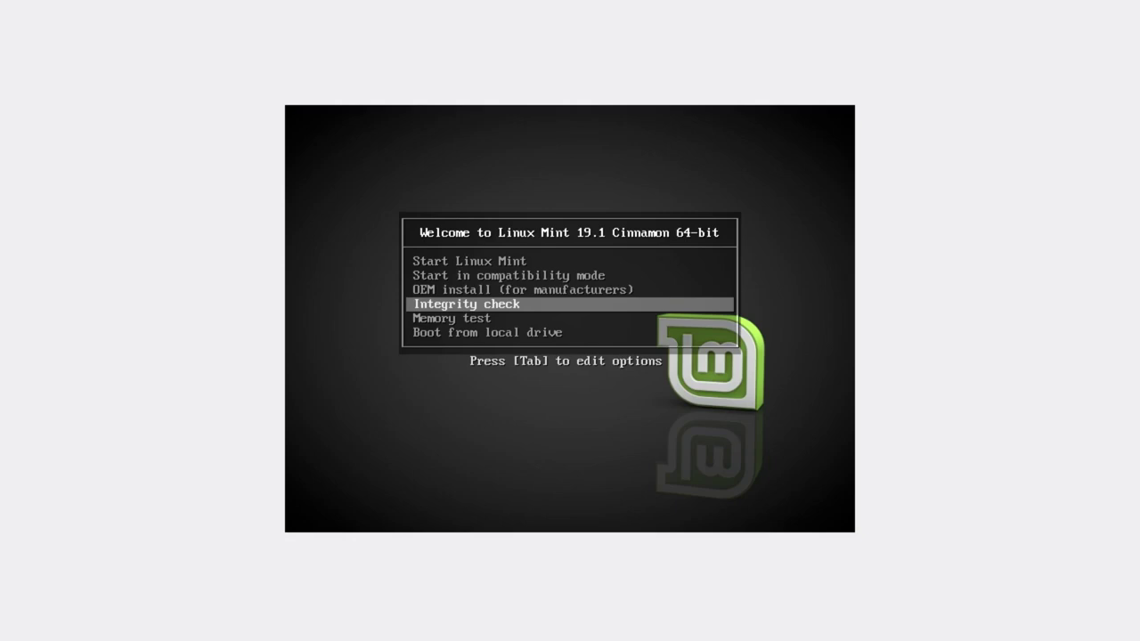
{"action": "key", "text": "Down"}
{"action": "key", "text": "Down"}
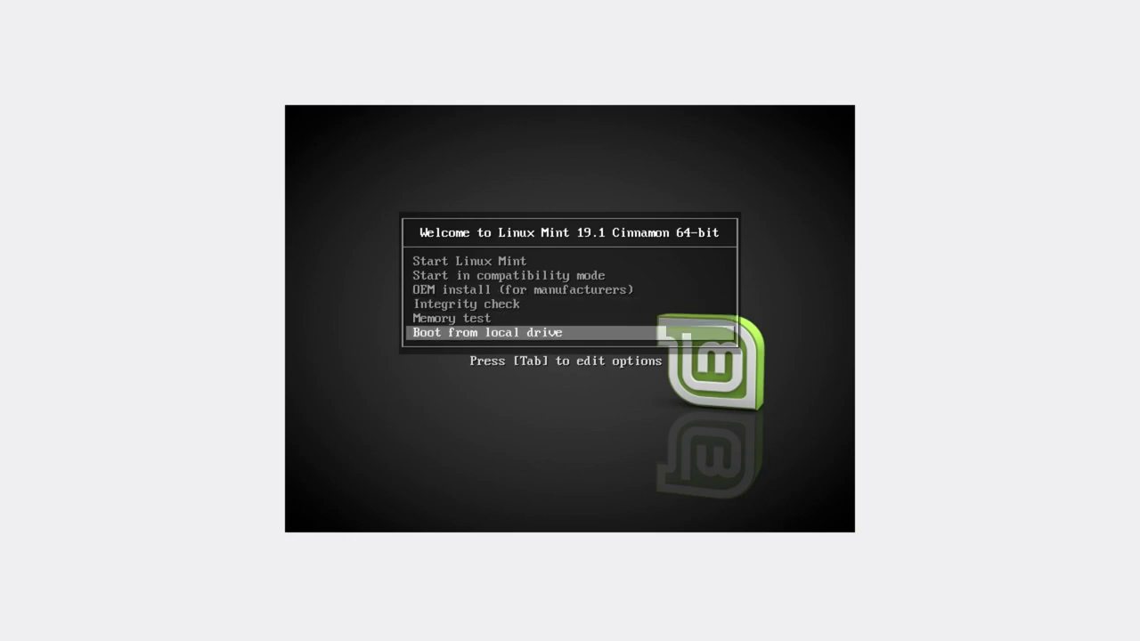
{"action": "key", "text": "Up"}
{"action": "key", "text": "Up"}
{"action": "key", "text": "Down"}
{"action": "key", "text": "Down"}
{"action": "key", "text": "Up"}
{"action": "key", "text": "Up"}
{"action": "key", "text": "Down"}
{"action": "key", "text": "Down"}
{"action": "key", "text": "Up"}
{"action": "key", "text": "Up"}
{"action": "key", "text": "Up"}
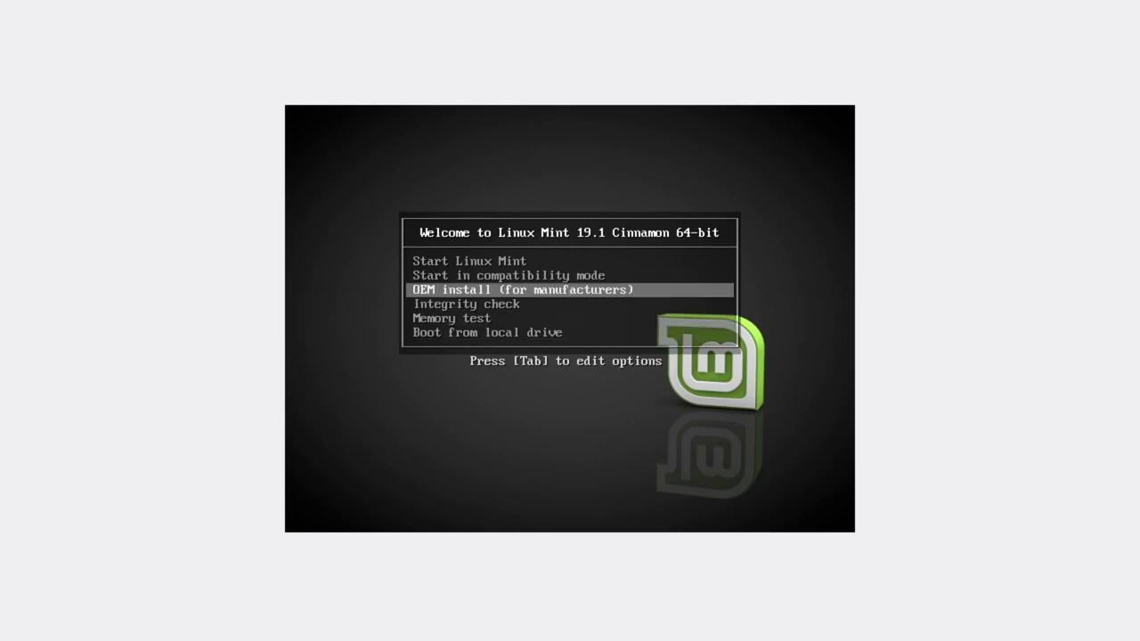
{"action": "key", "text": "Up"}
{"action": "key", "text": "Up"}
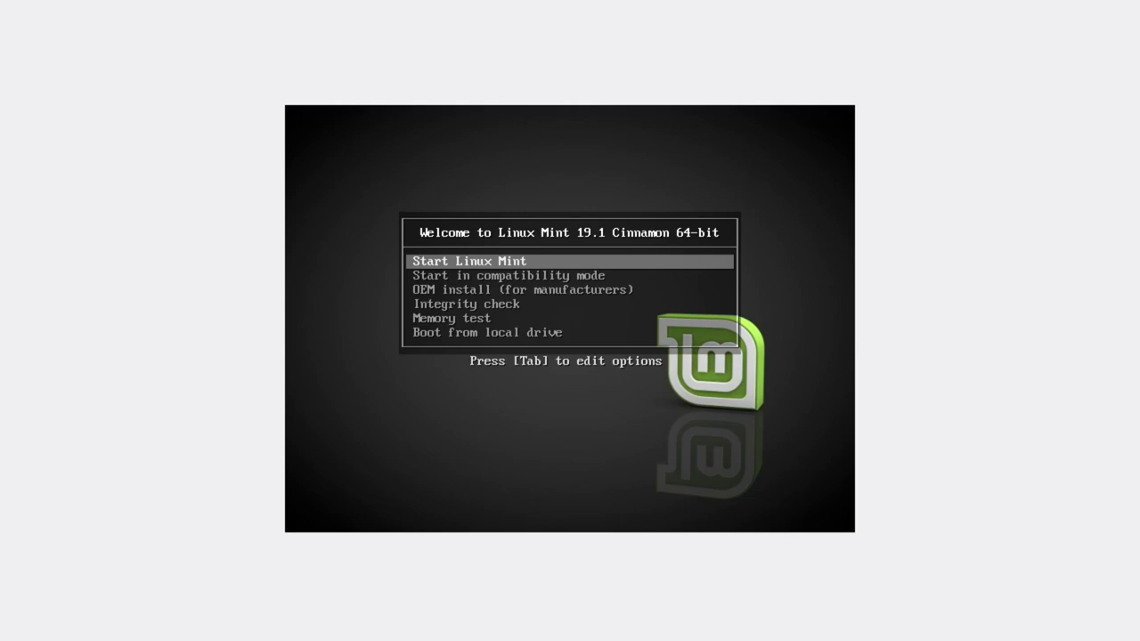
{"action": "key", "text": "Return"}
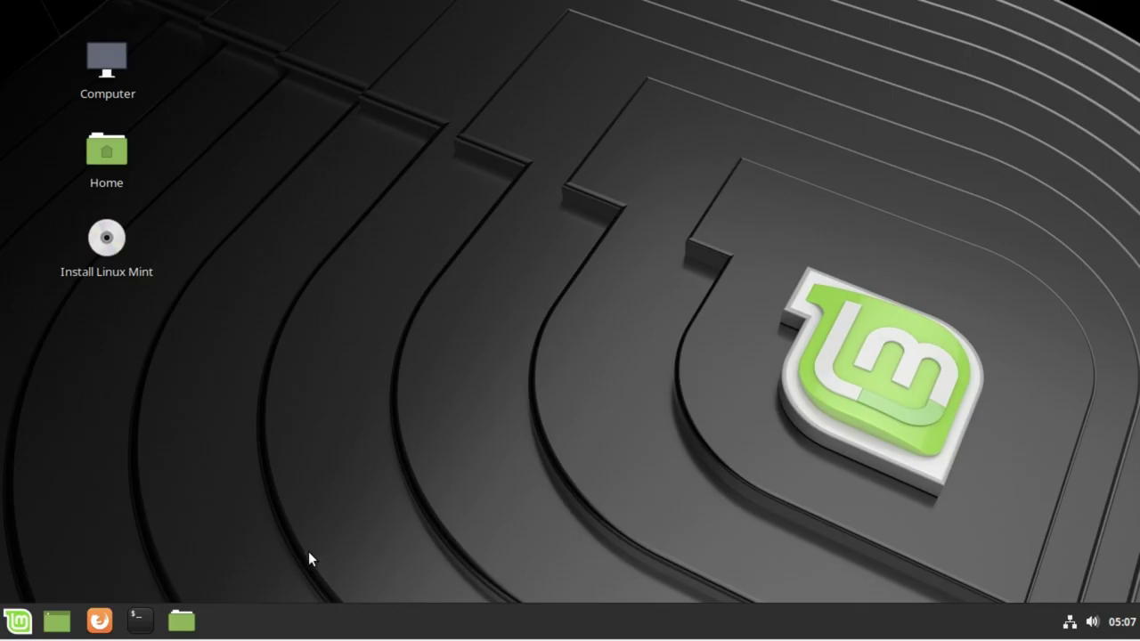
Step: Launch LibreOffice Writer from the Linux Mint application menu
{"action": "left_click", "coordinate": [116, 248]}
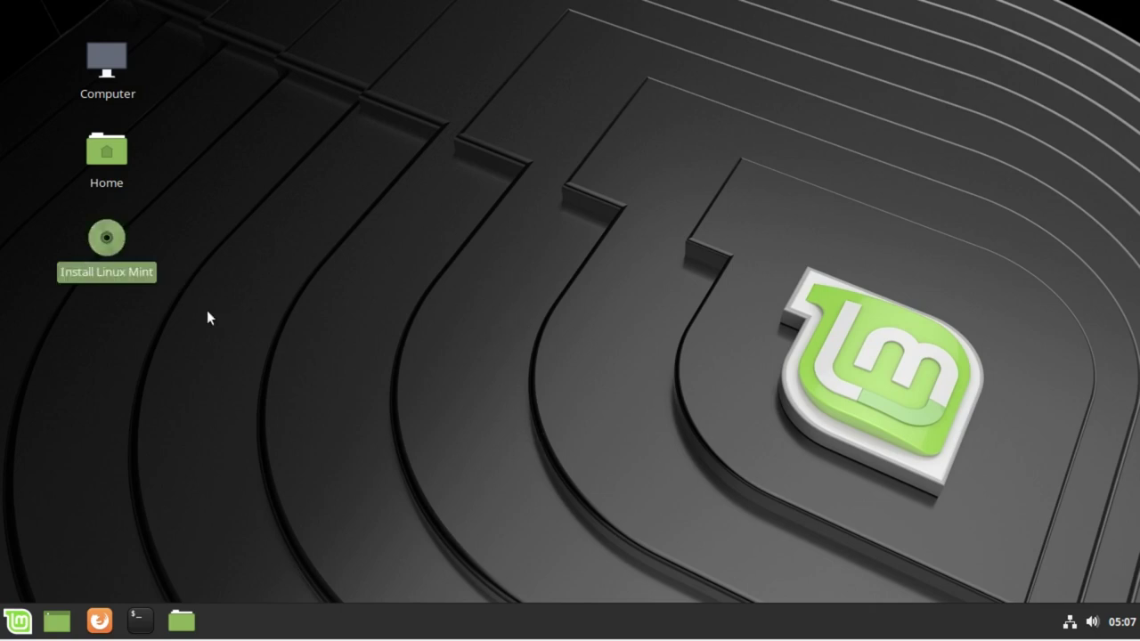
{"action": "left_click", "coordinate": [646, 346]}
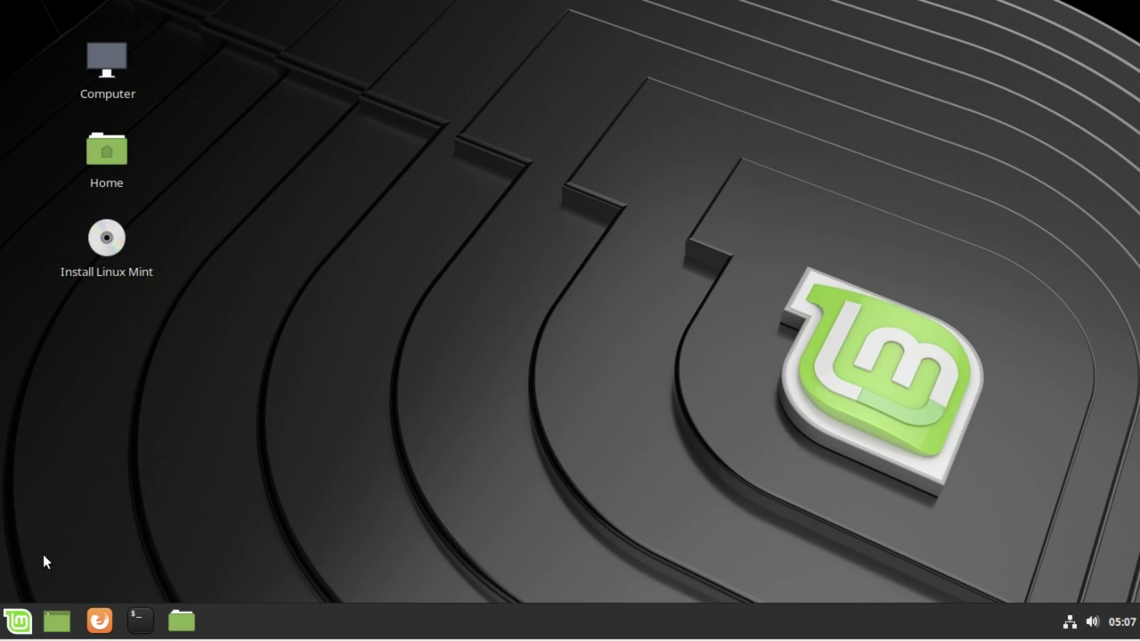
{"action": "left_click", "coordinate": [19, 621]}
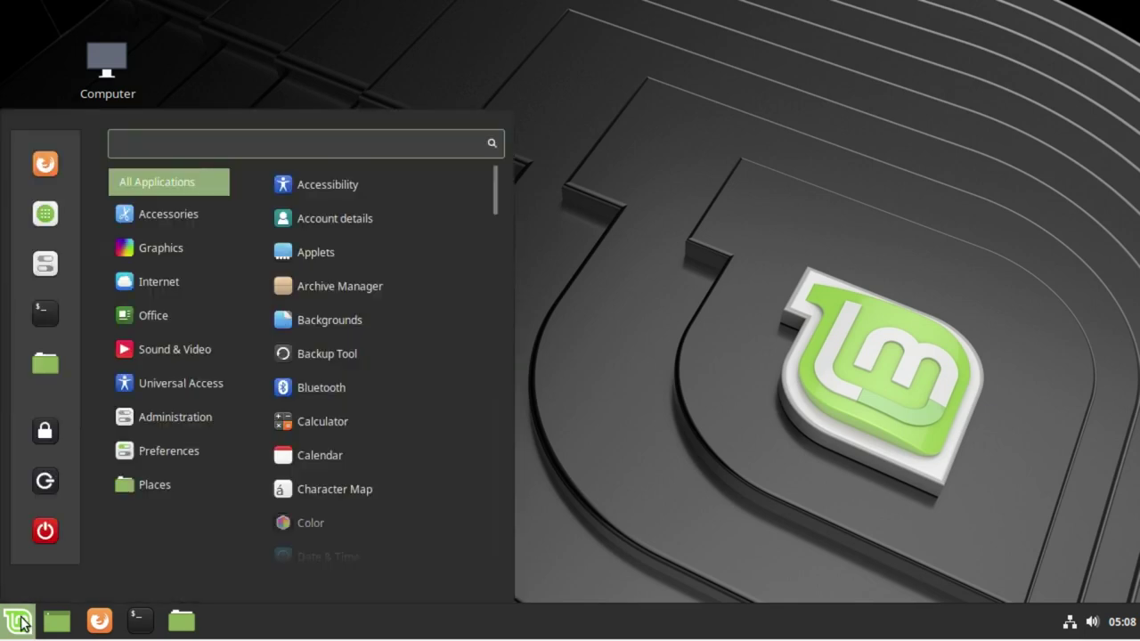
{"action": "scroll", "coordinate": [351, 463], "scroll_direction": "down", "scroll_amount": 3}
{"action": "scroll", "coordinate": [353, 462], "scroll_direction": "up", "scroll_amount": 1}
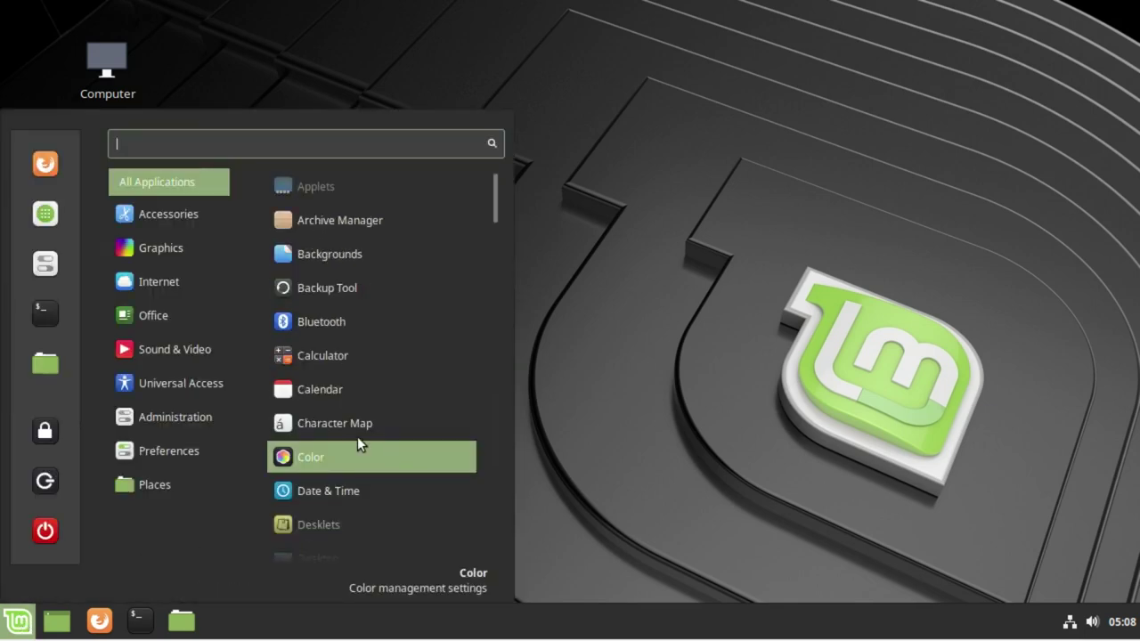
{"action": "mouse_move", "coordinate": [165, 315]}
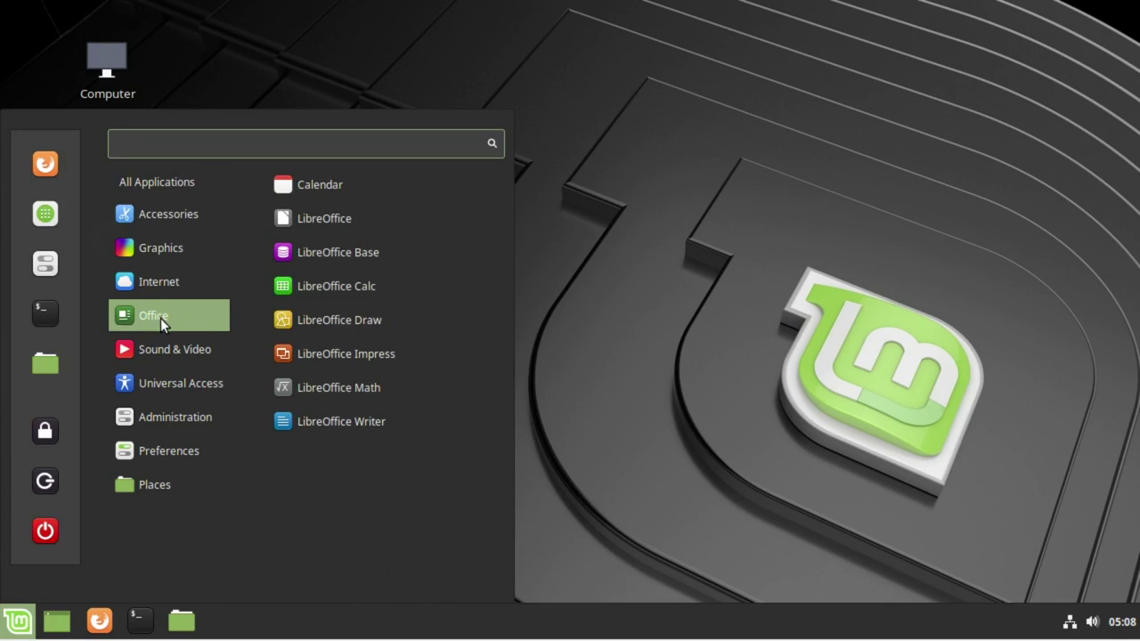
{"action": "left_click", "coordinate": [356, 432]}
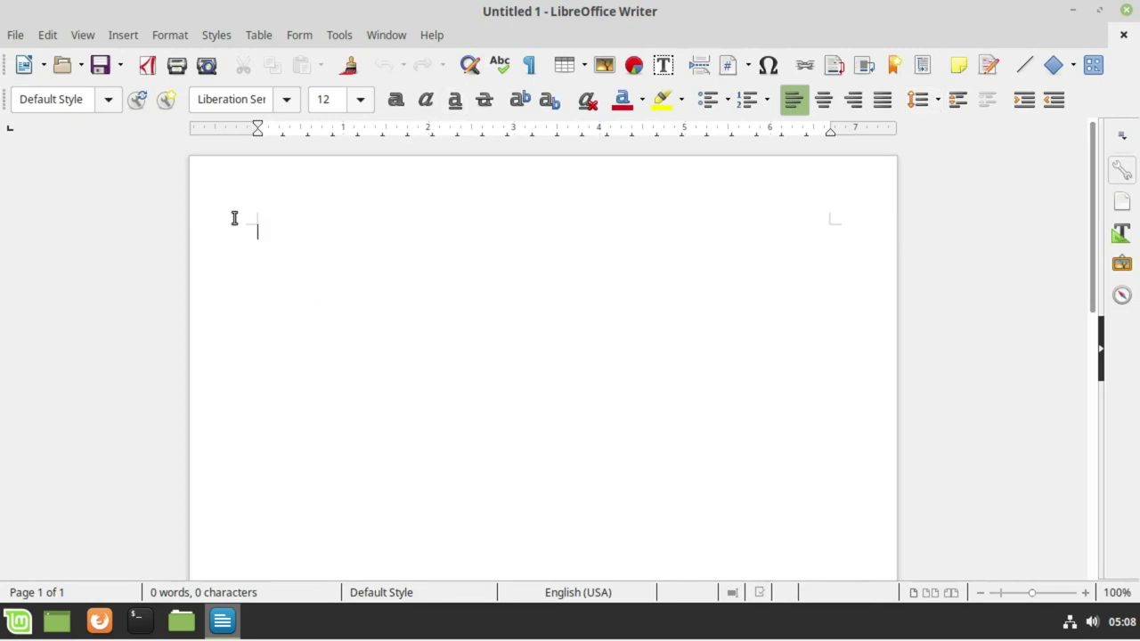
Step: Close the blank LibreOffice Writer document
{"action": "scroll", "coordinate": [757, 316], "scroll_direction": "down", "scroll_amount": 2}
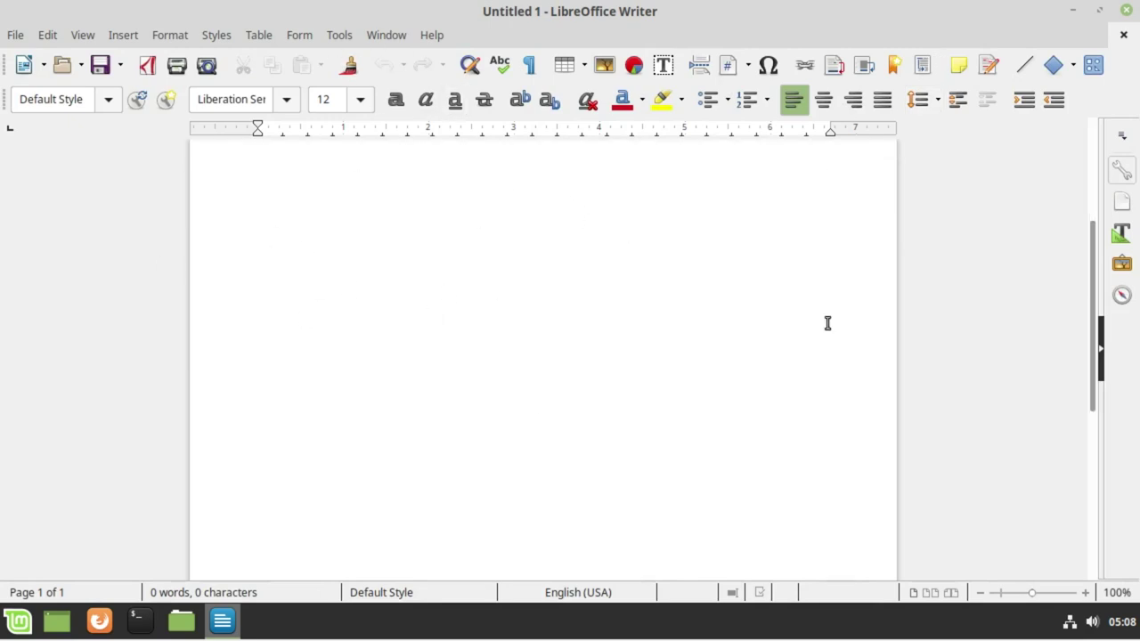
{"action": "scroll", "coordinate": [570, 360], "scroll_direction": "up", "scroll_amount": 2}
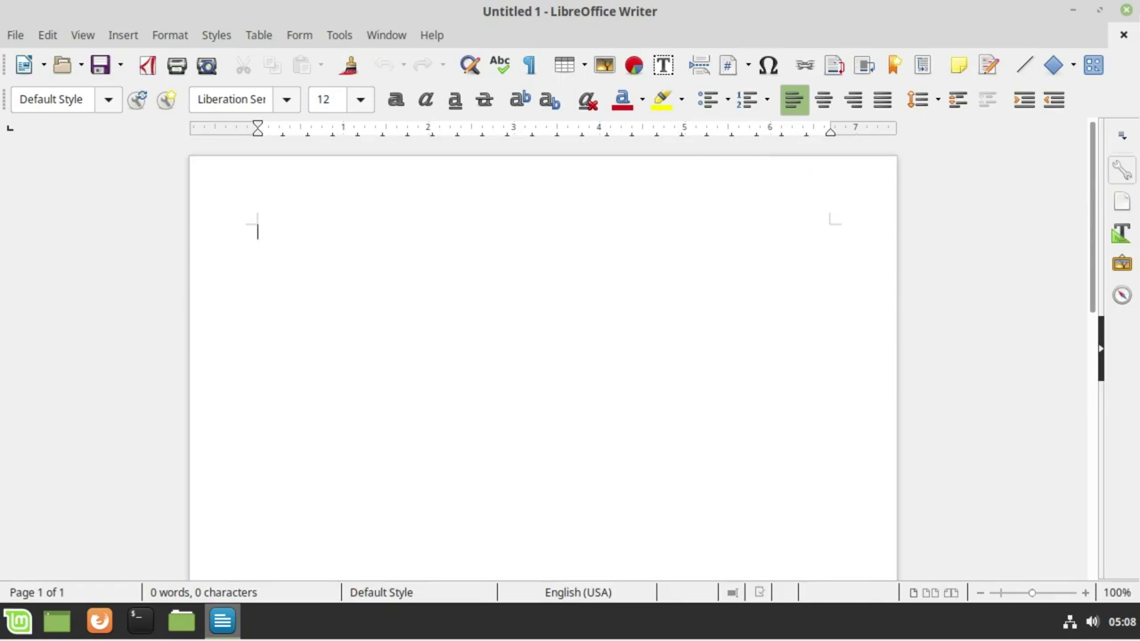
{"action": "left_click", "coordinate": [1126, 10]}
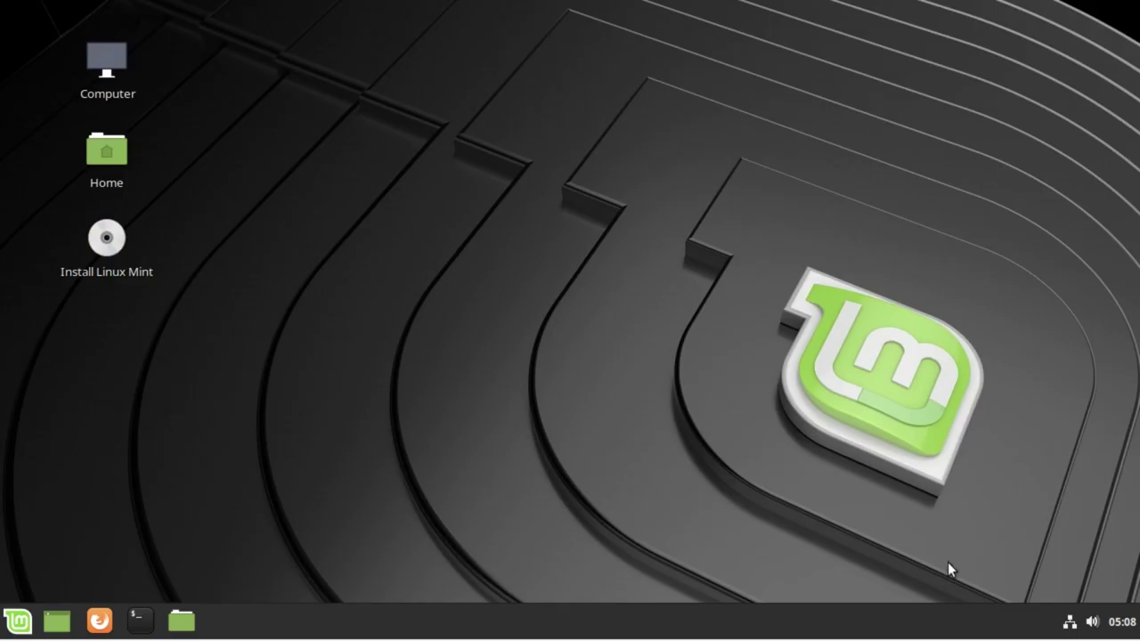
Step: Launch Firefox from the taskbar and go to google.com
{"action": "left_click", "coordinate": [98, 618]}
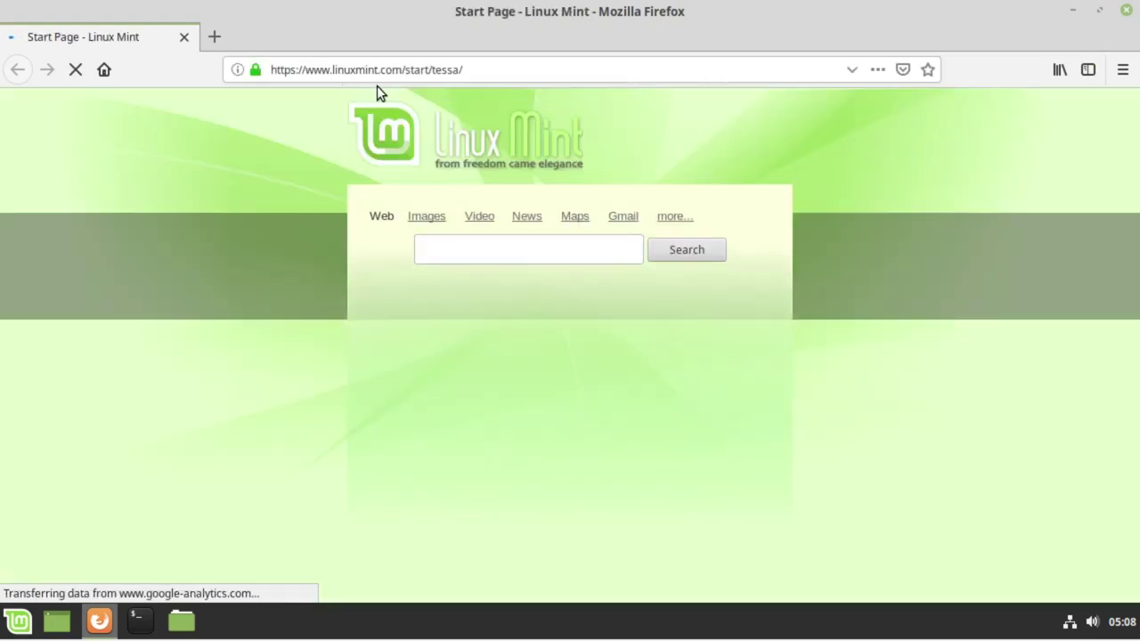
{"action": "left_click", "coordinate": [357, 70]}
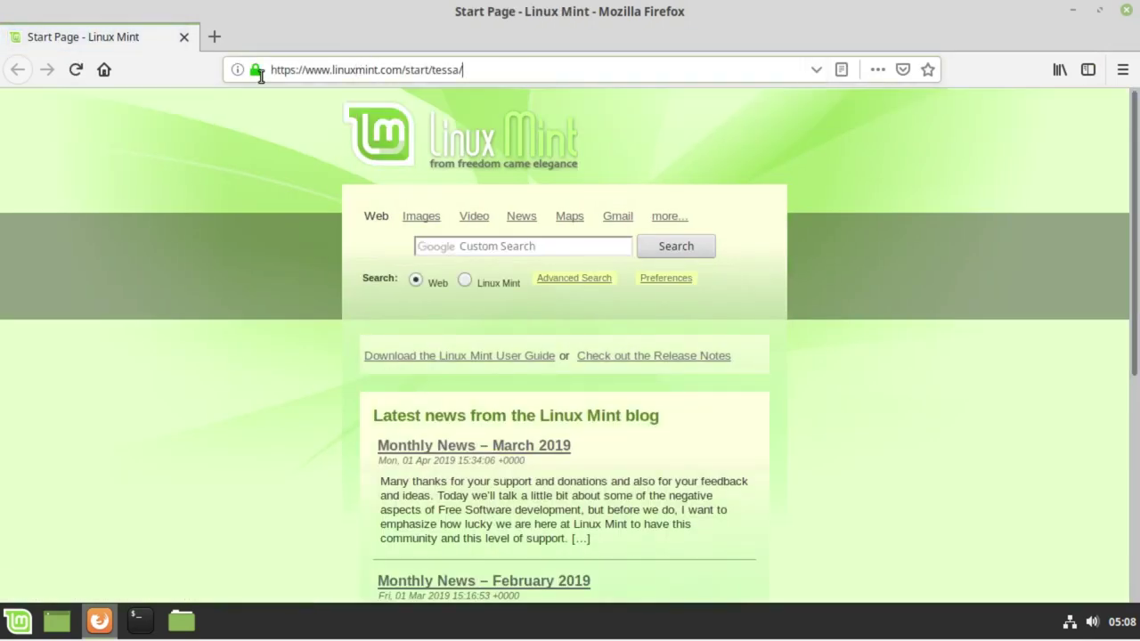
{"action": "type", "text": "google.com"}
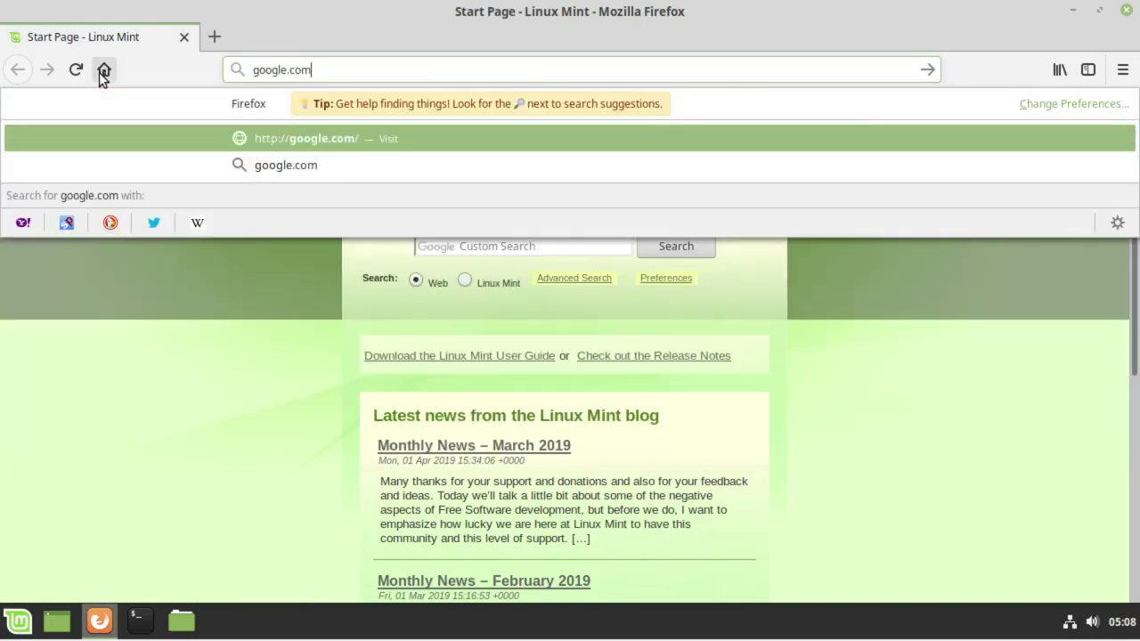
{"action": "key", "text": "Return"}
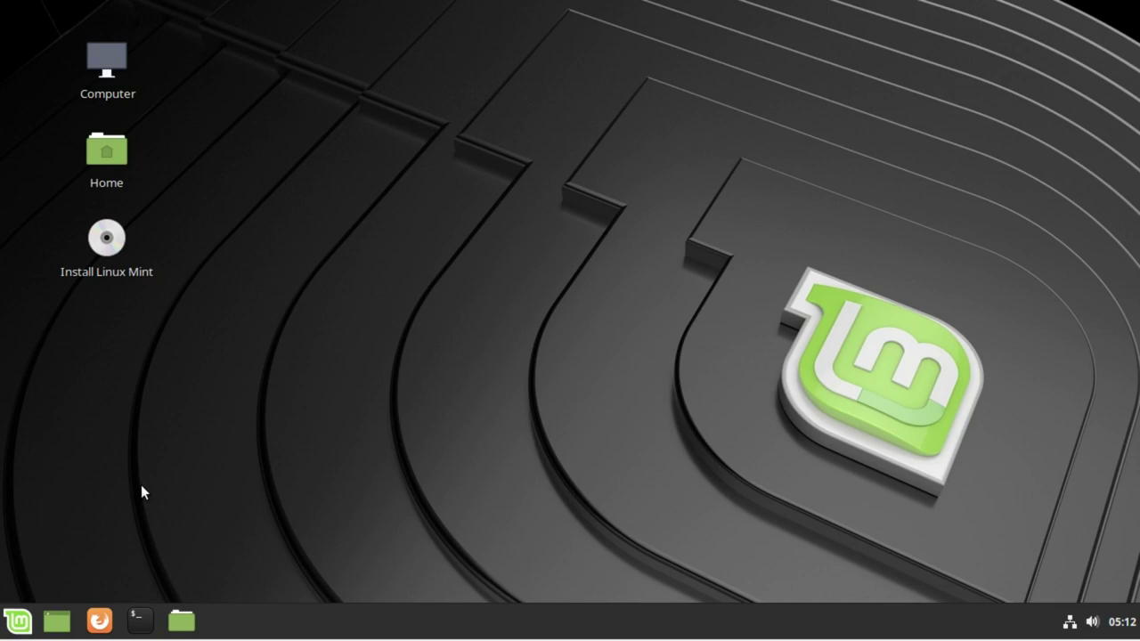
Step: Launch the Install Linux Mint installer from the desktop shortcut
{"action": "left_click", "coordinate": [18, 621]}
{"action": "left_click", "coordinate": [747, 335]}
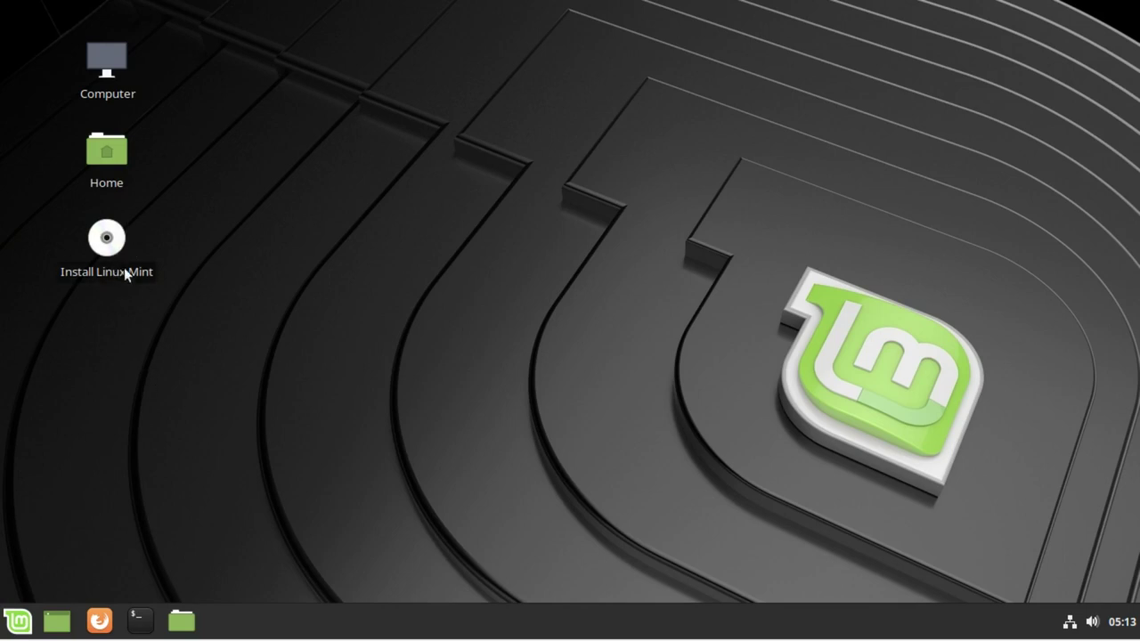
{"action": "left_click", "coordinate": [102, 252]}
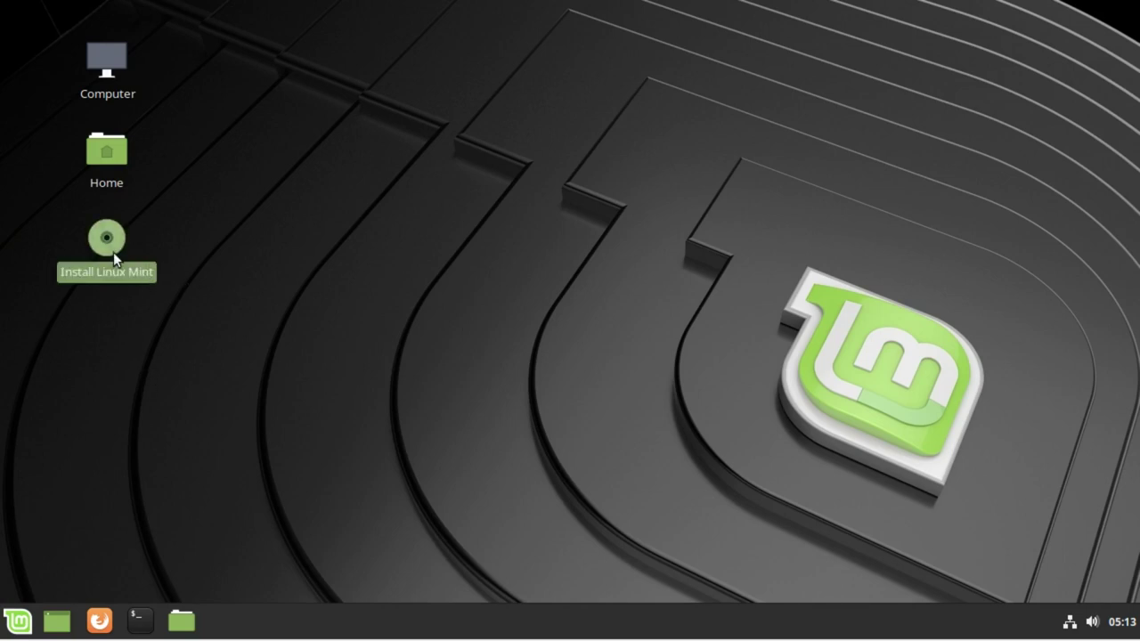
{"action": "double_click", "coordinate": [113, 253]}
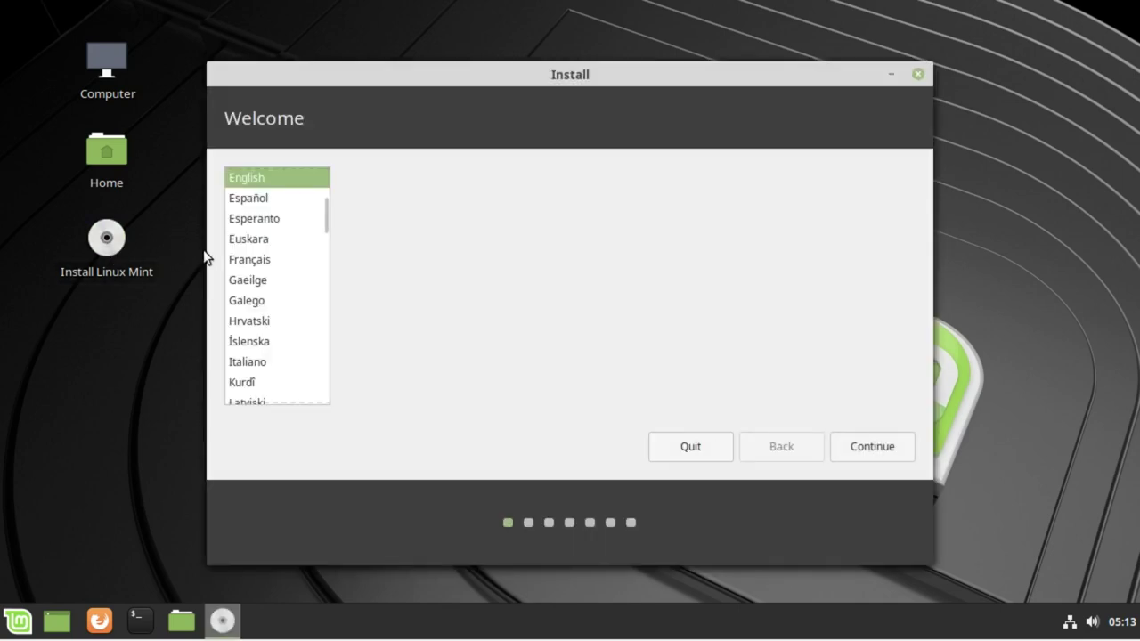
Step: Choose Português do Brasil as the installer language and continue
{"action": "scroll", "coordinate": [317, 223], "scroll_direction": "down", "scroll_amount": 2}
{"action": "scroll", "coordinate": [321, 235], "scroll_direction": "up", "scroll_amount": 3}
{"action": "scroll", "coordinate": [321, 235], "scroll_direction": "up", "scroll_amount": 3}
{"action": "scroll", "coordinate": [295, 297], "scroll_direction": "down", "scroll_amount": 5}
{"action": "scroll", "coordinate": [295, 304], "scroll_direction": "down", "scroll_amount": 5}
{"action": "left_click", "coordinate": [280, 219]}
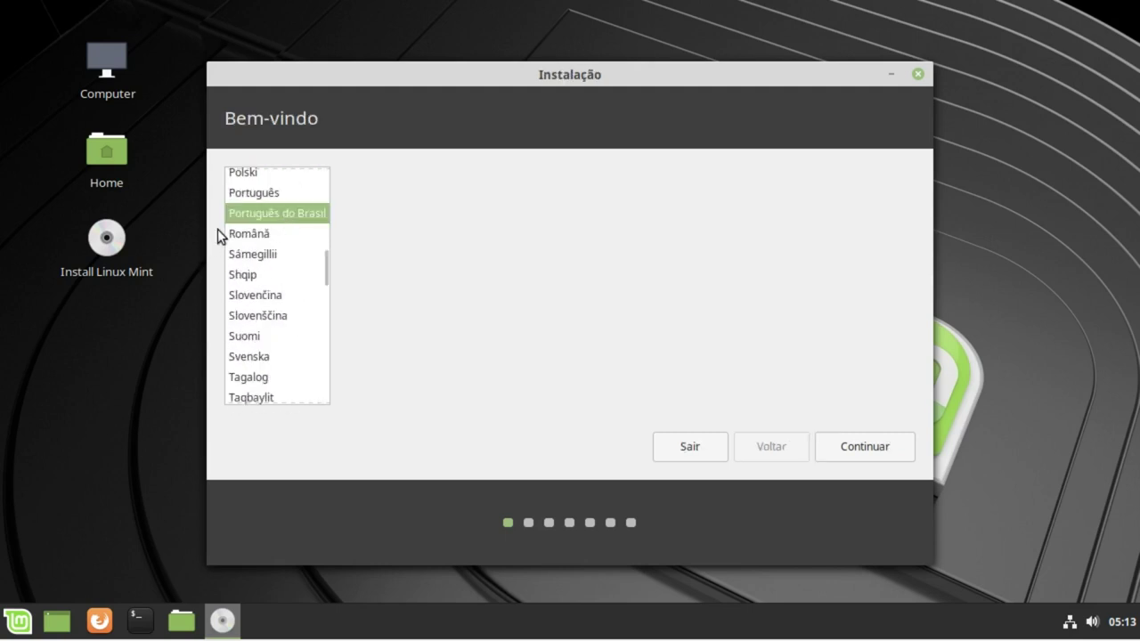
{"action": "left_click", "coordinate": [855, 447]}
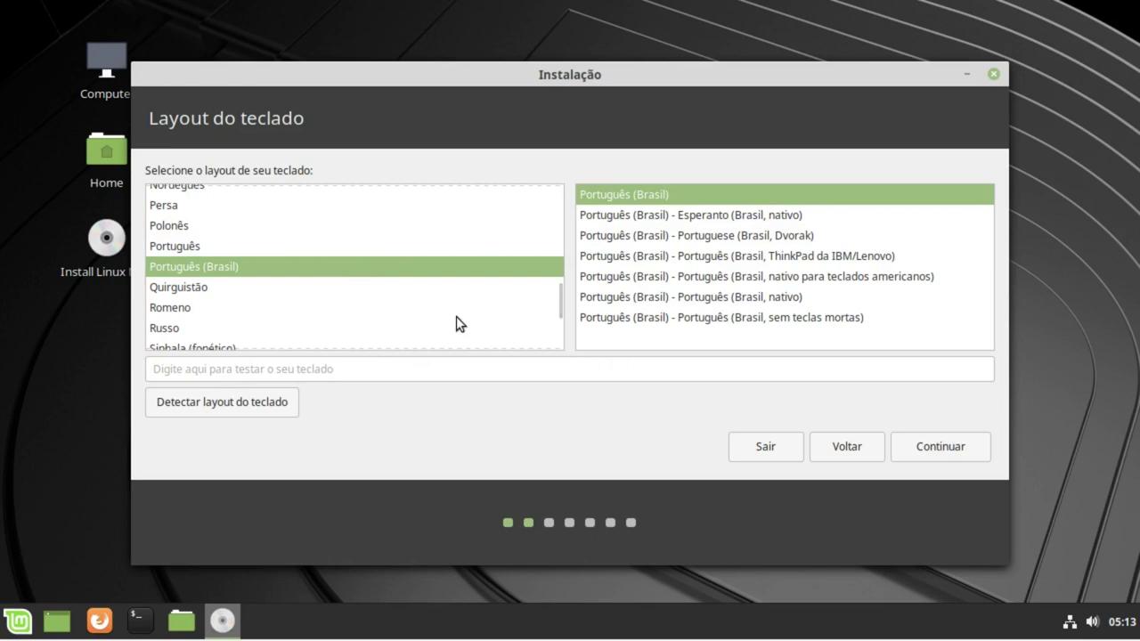
Step: Test typing 'çâ', auto-detect the keyboard, and accept the Português (Brasil) layout
{"action": "left_click", "coordinate": [412, 368]}
{"action": "type", "text": "ç"}
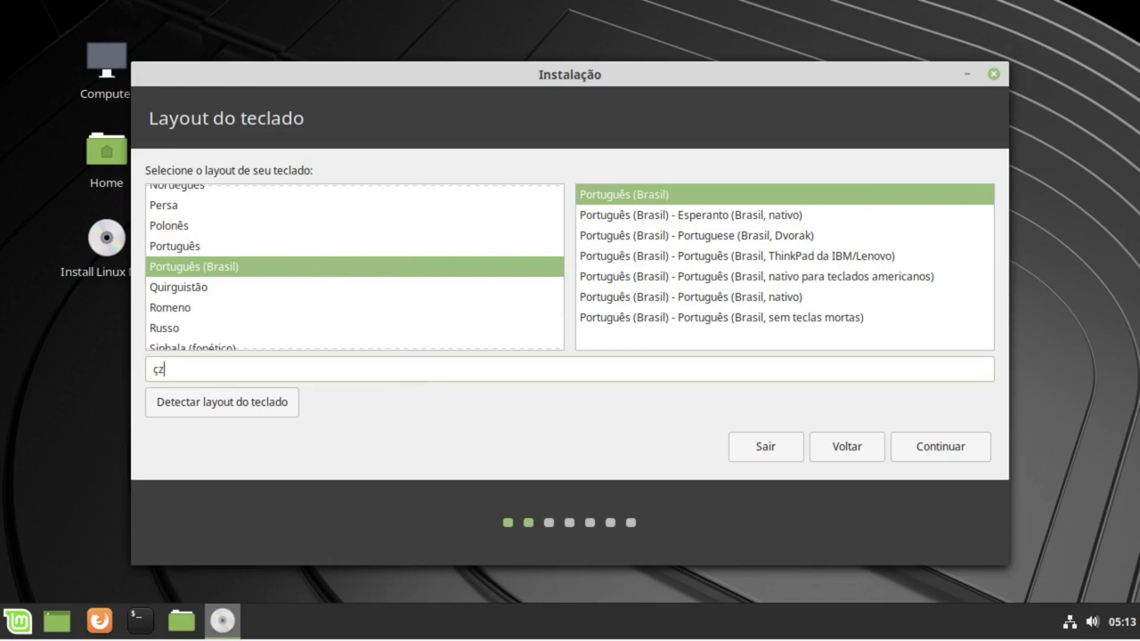
{"action": "type", "text": "â"}
{"action": "left_click", "coordinate": [263, 411]}
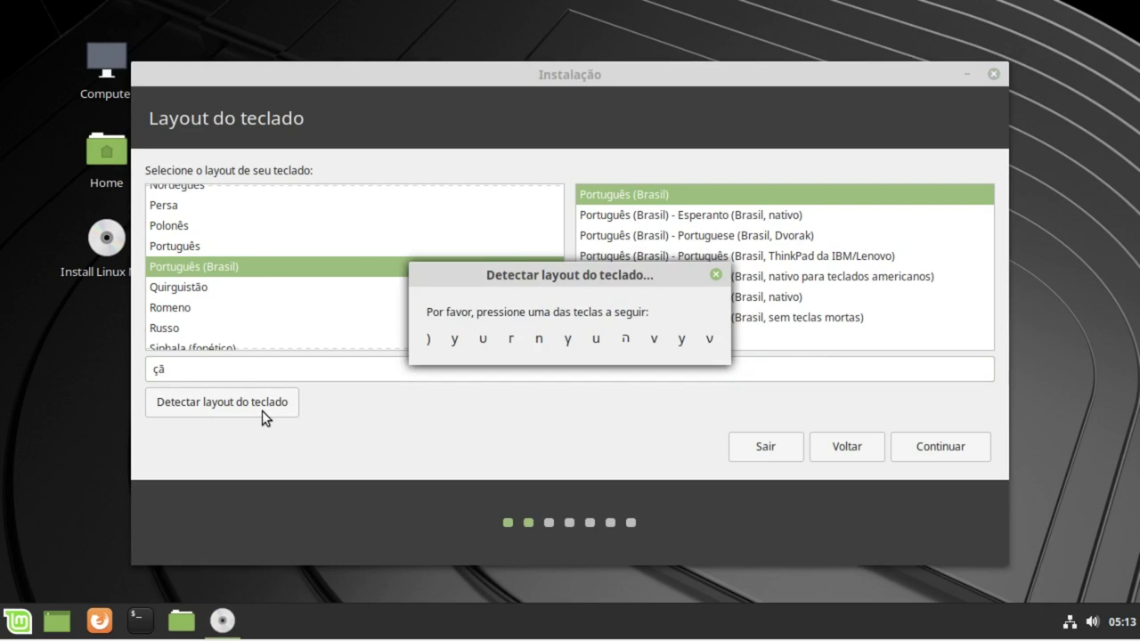
{"action": "key", "text": "r"}
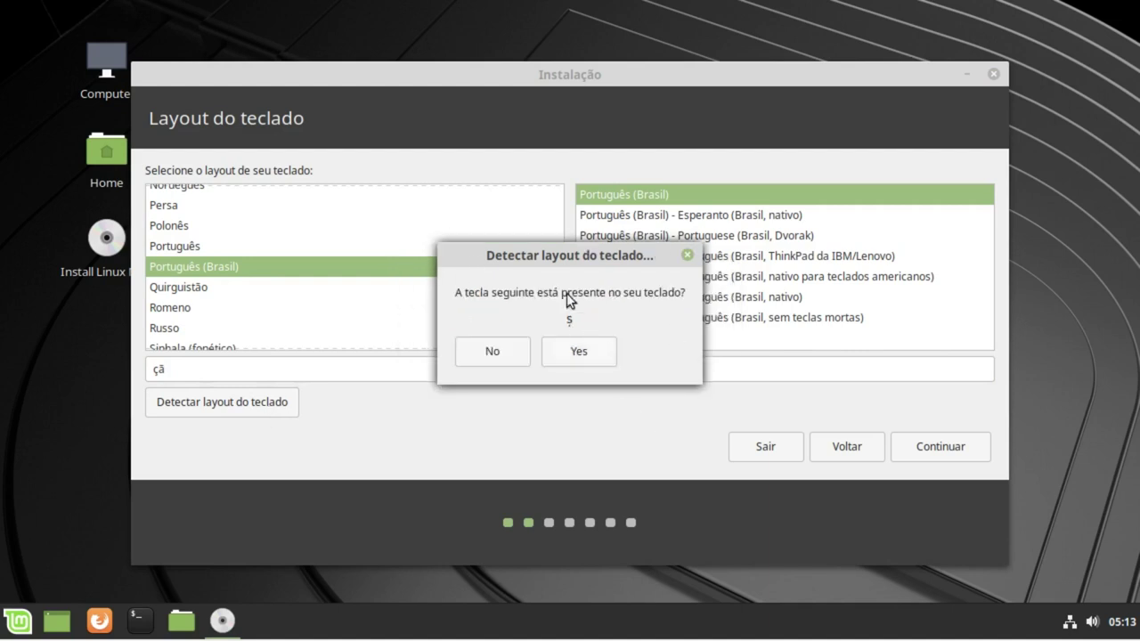
{"action": "left_click", "coordinate": [483, 354]}
{"action": "left_click", "coordinate": [511, 352]}
{"action": "left_click", "coordinate": [571, 360]}
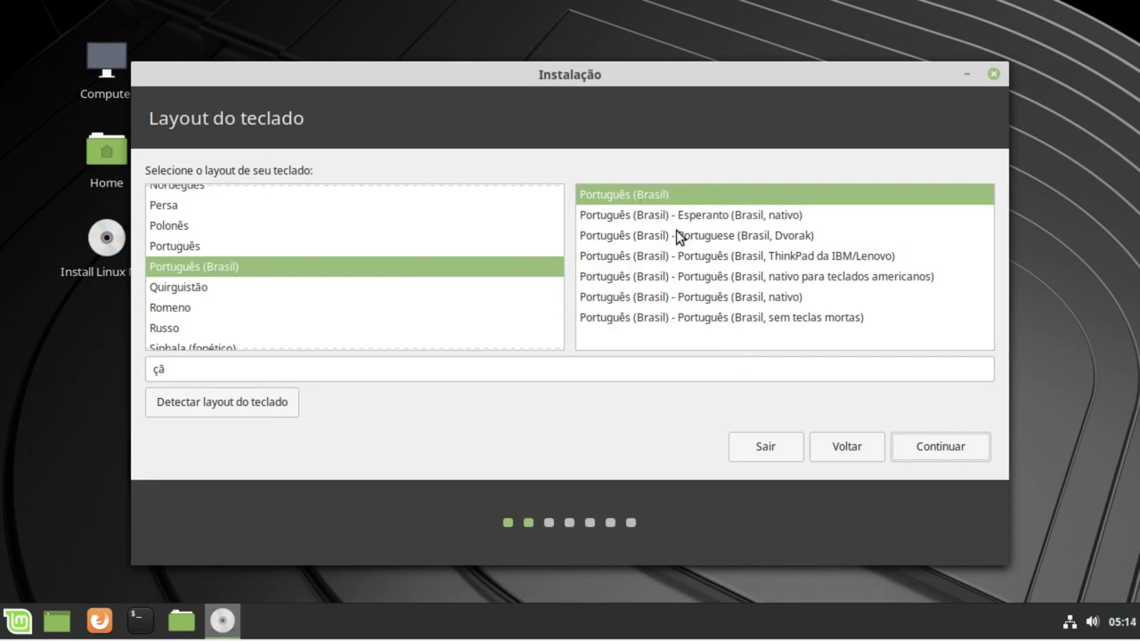
{"action": "left_click", "coordinate": [919, 447]}
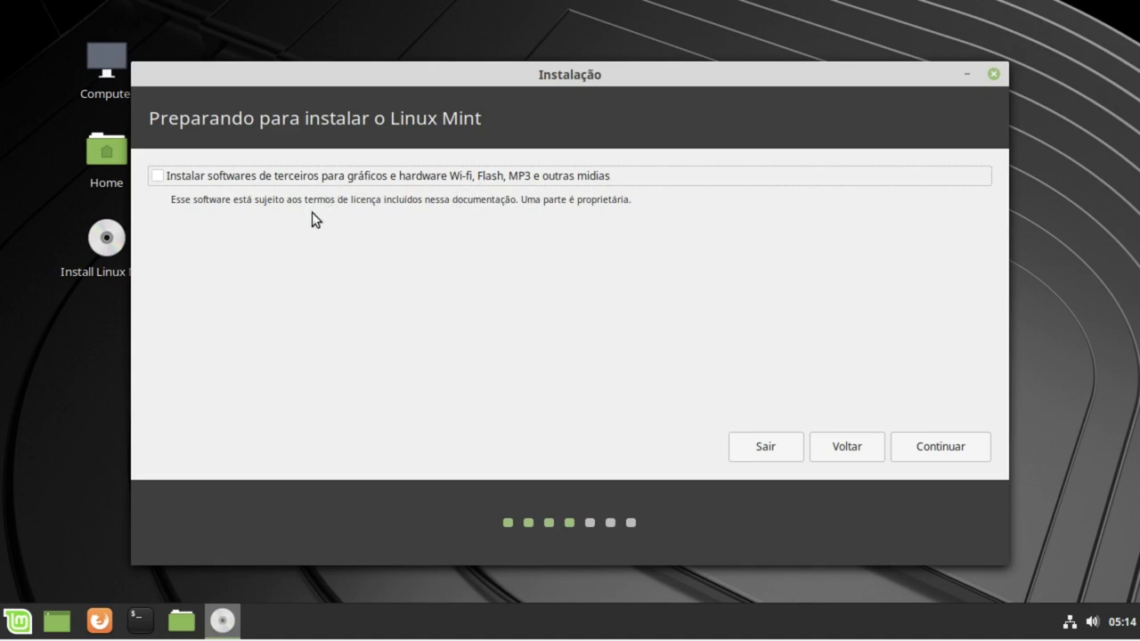
Step: Tick 'Instalar softwares de terceiros' and continue to the Tipo de instalação page
{"action": "left_click", "coordinate": [366, 178]}
{"action": "left_click", "coordinate": [935, 450]}
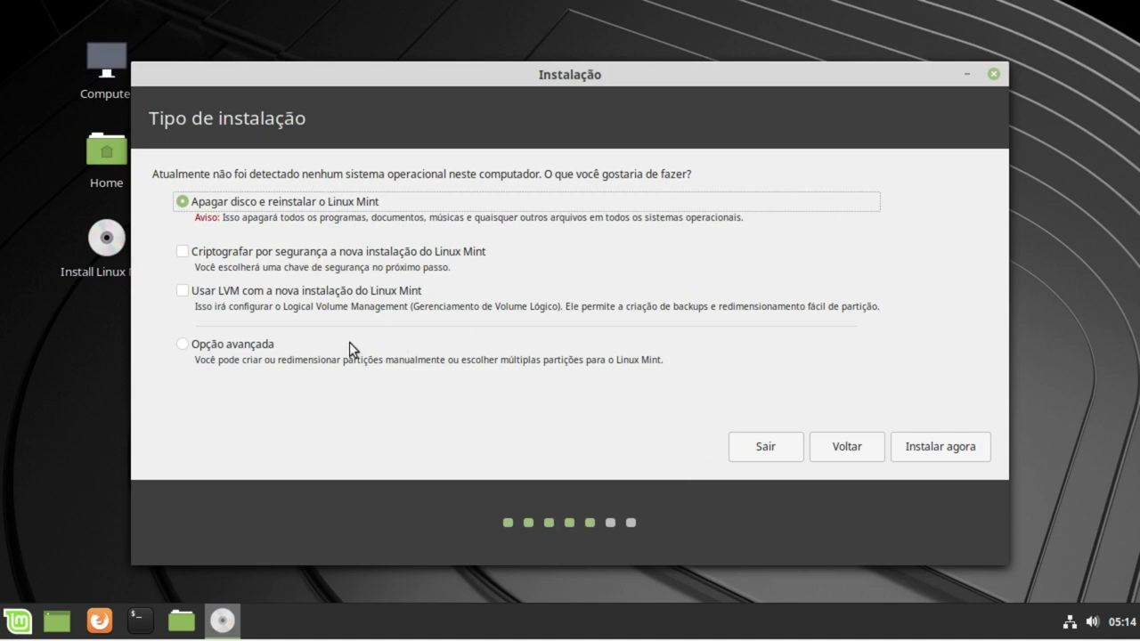
Step: Preview manual partitioning, then choose erase-disk installation and confirm writing the partition changes
{"action": "left_click", "coordinate": [181, 350]}
{"action": "left_click", "coordinate": [927, 446]}
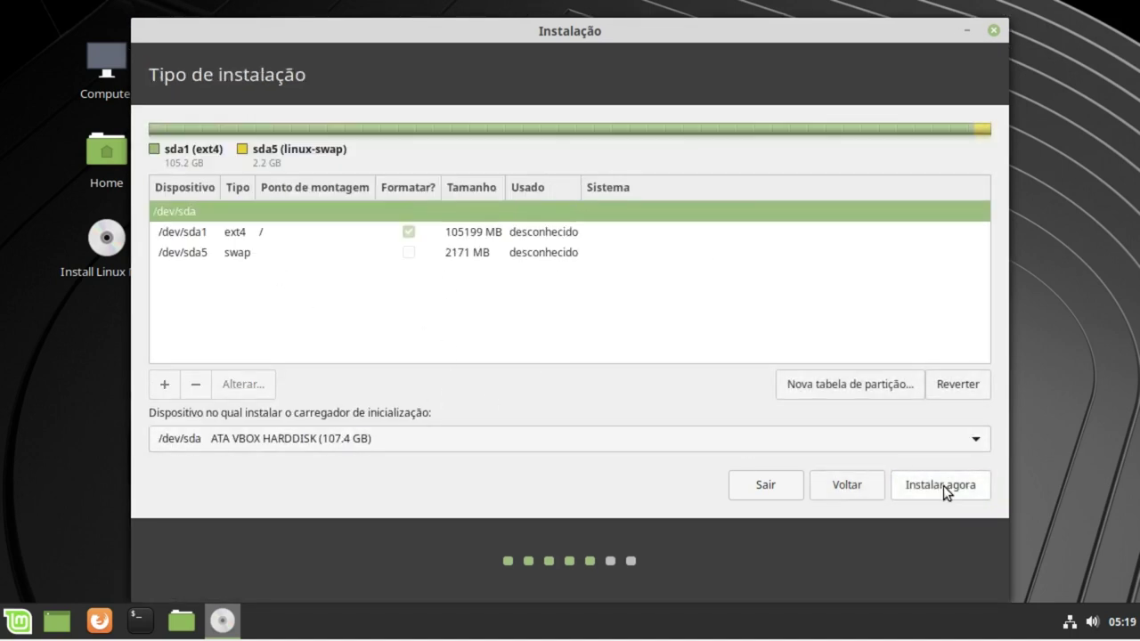
{"action": "left_click", "coordinate": [844, 488]}
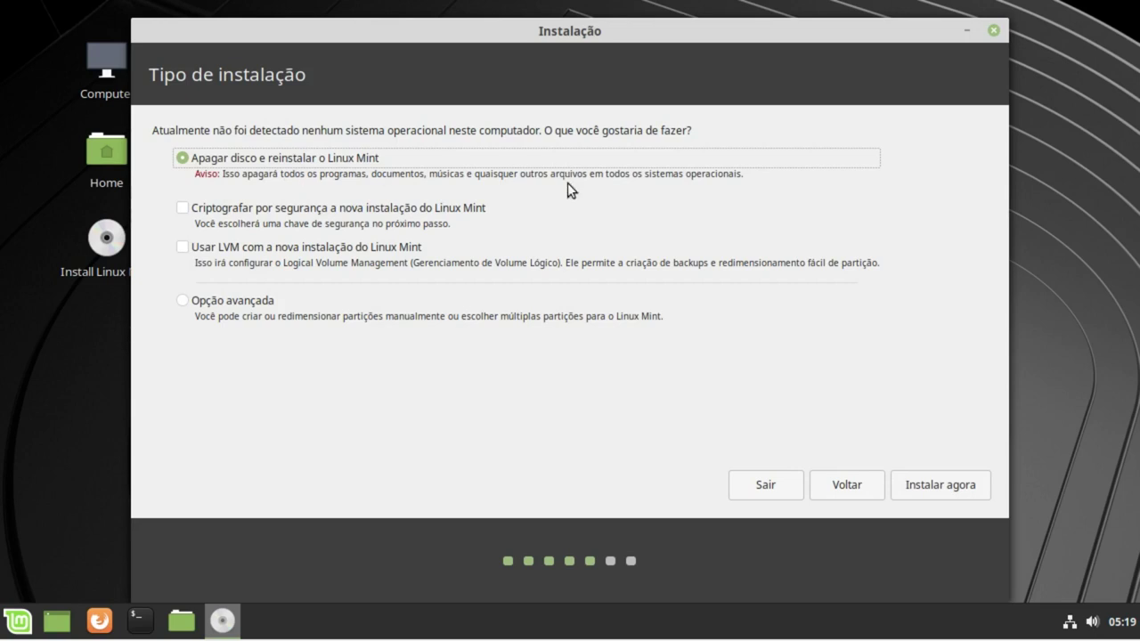
{"action": "left_click", "coordinate": [930, 482]}
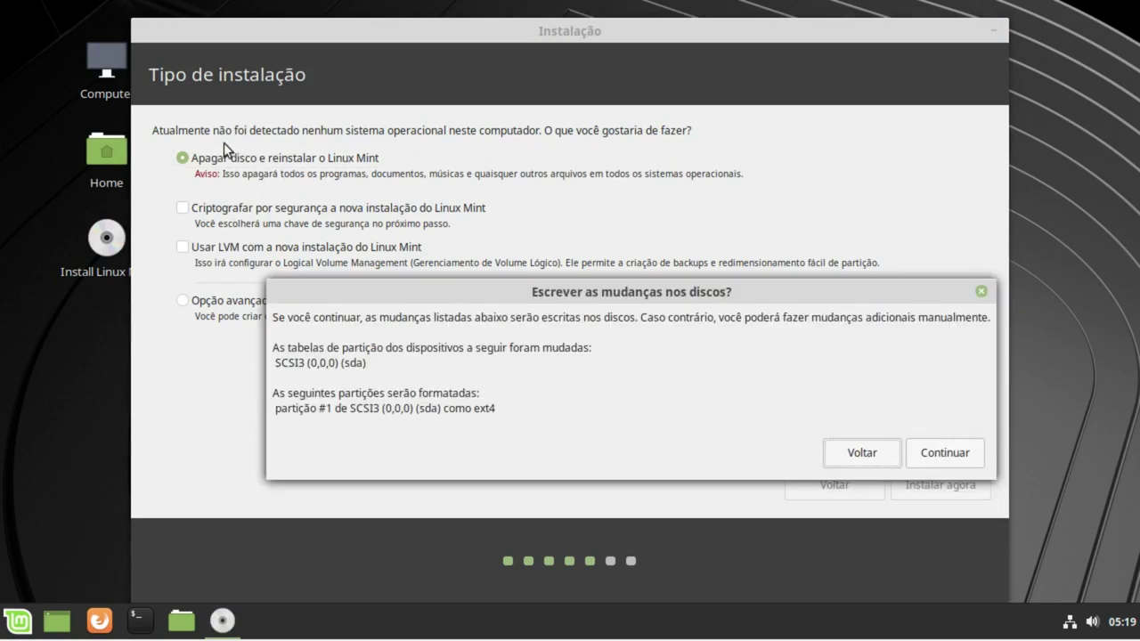
{"action": "left_click", "coordinate": [934, 450]}
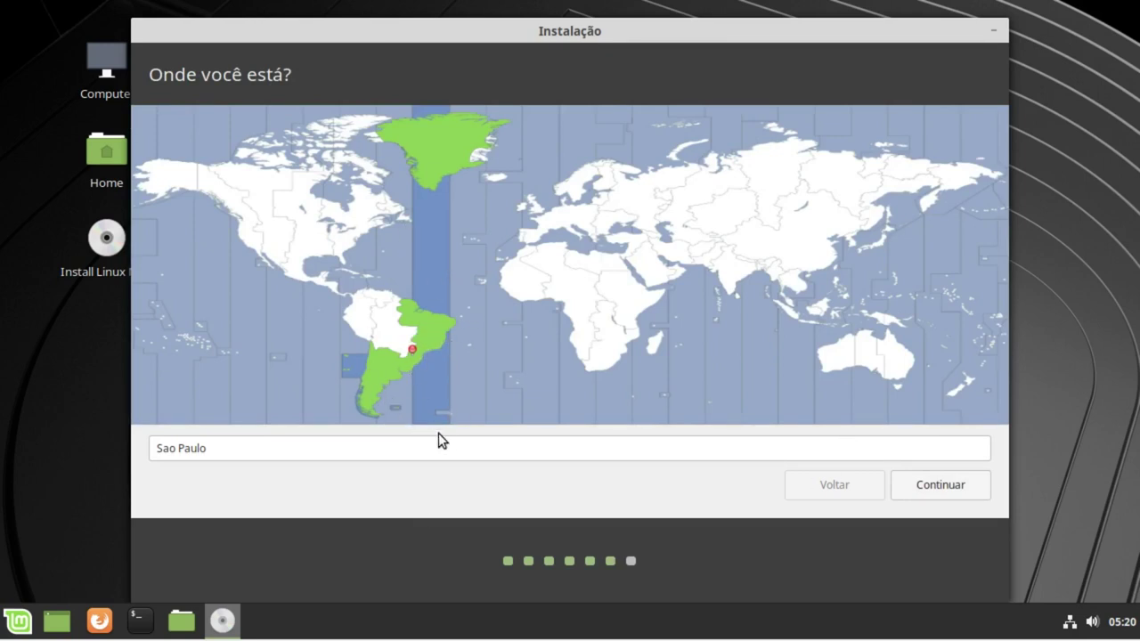
Step: Pick São Paulo on the map so the location reads Sao Paulo, and continue
{"action": "left_click", "coordinate": [176, 447]}
{"action": "left_click", "coordinate": [407, 359]}
{"action": "left_click", "coordinate": [422, 354]}
{"action": "left_click", "coordinate": [415, 356]}
{"action": "left_click", "coordinate": [942, 484]}
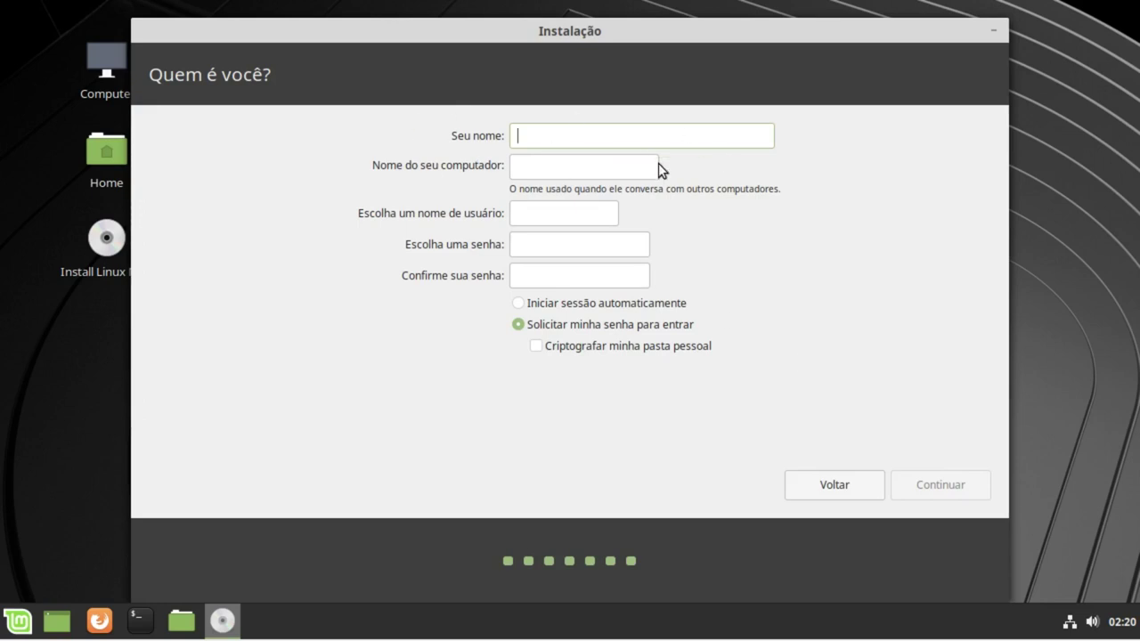
Step: Enter the user's full name and tidy up the computer name and username fields
{"action": "type", "text": "Danilo Souza Almeida"}
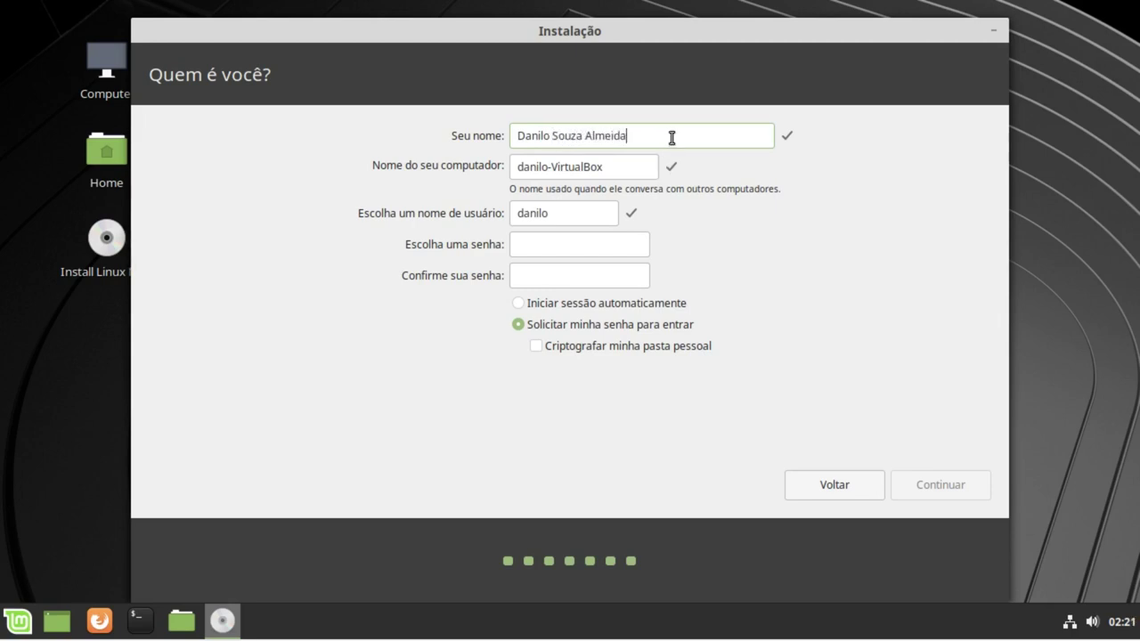
{"action": "left_click_drag", "start_coordinate": [672, 139], "coordinate": [363, 112]}
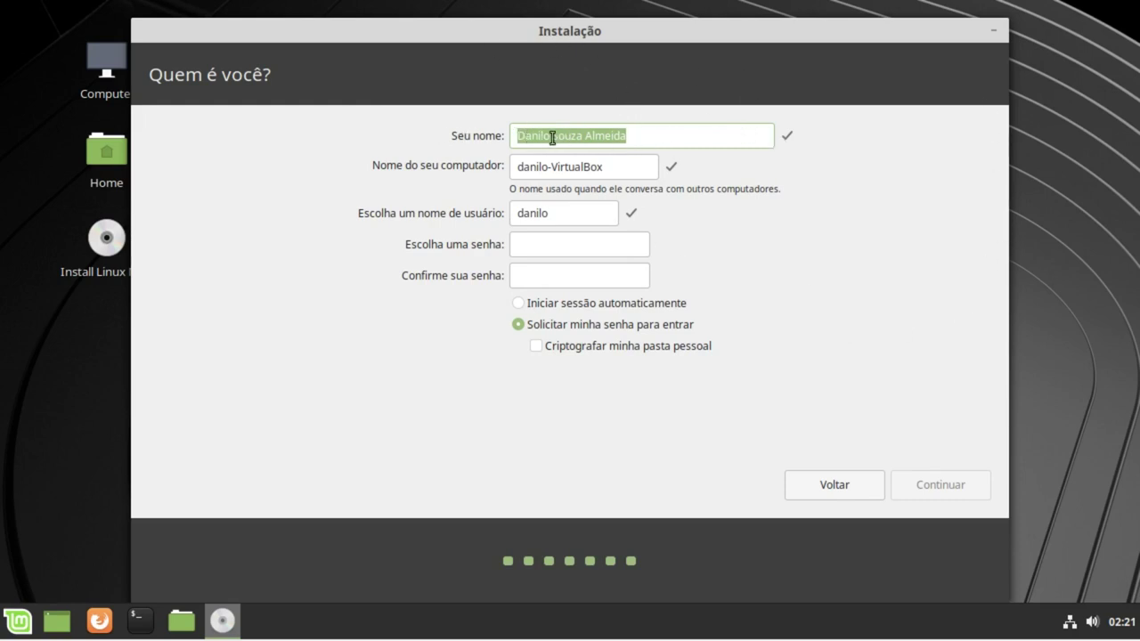
{"action": "left_click", "coordinate": [629, 168]}
{"action": "left_click_drag", "start_coordinate": [597, 169], "coordinate": [504, 168]}
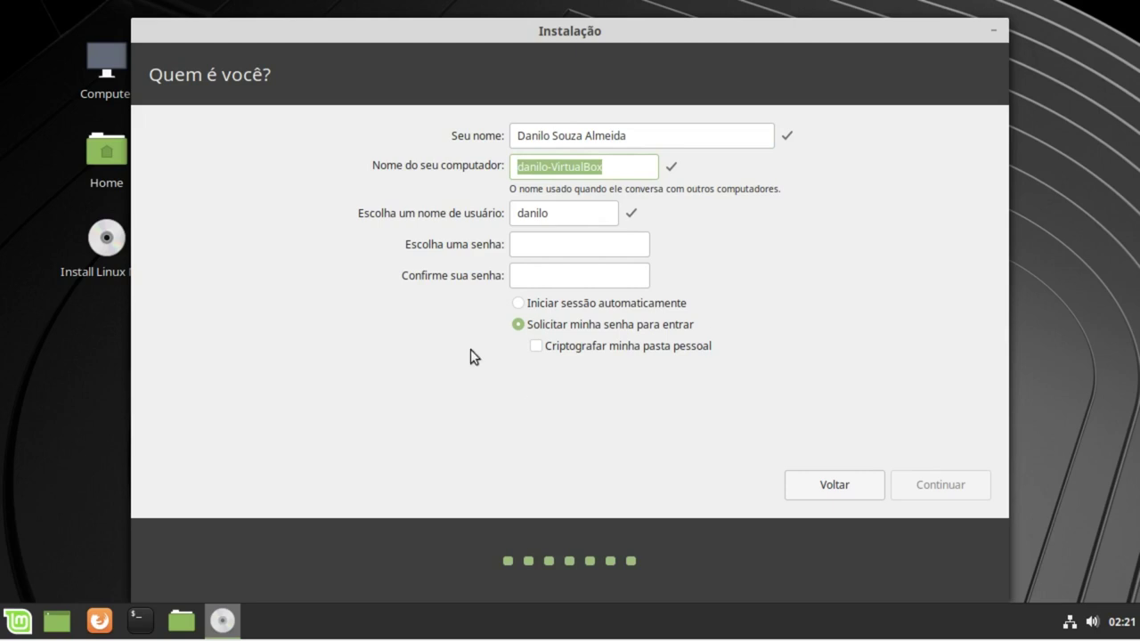
{"action": "left_click", "coordinate": [575, 214]}
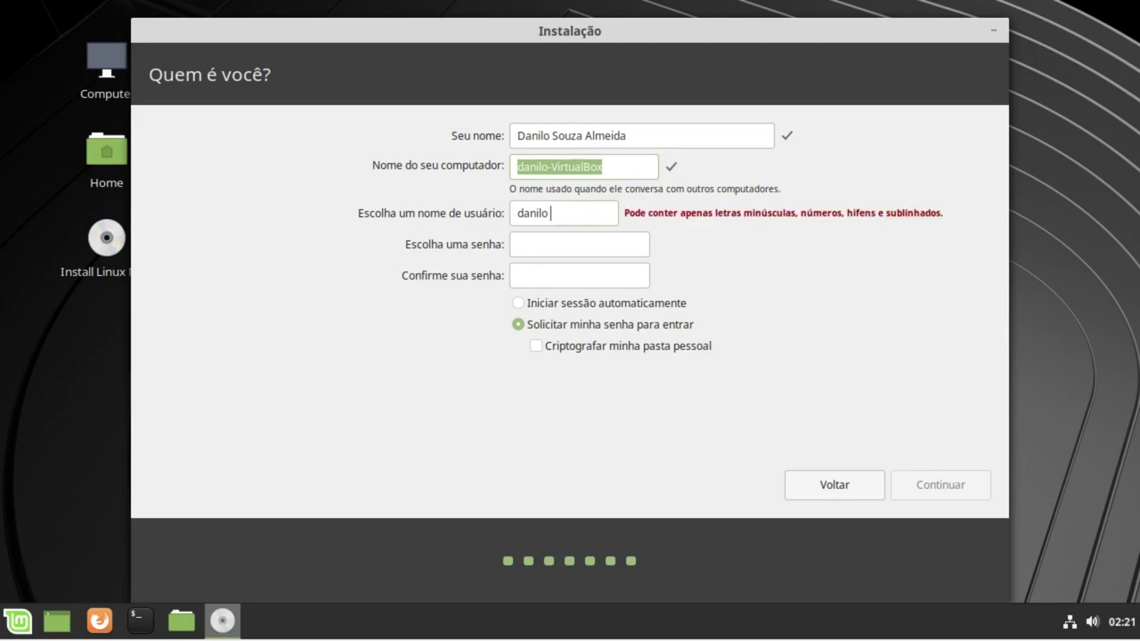
{"action": "key", "text": "BackSpace"}
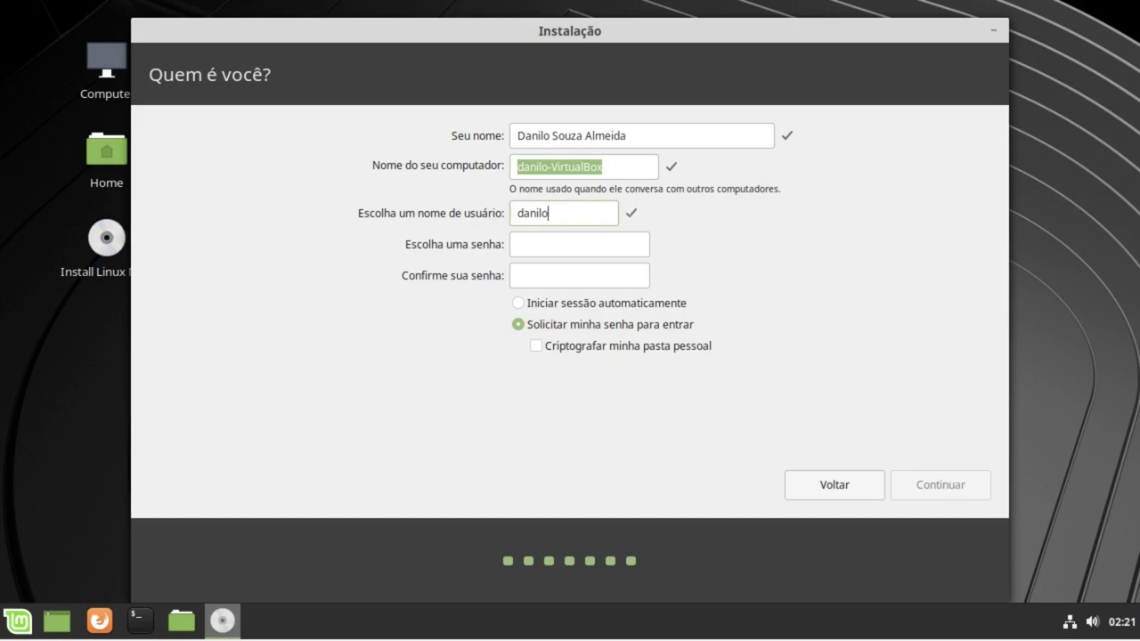
{"action": "key", "text": "ctrl+a"}
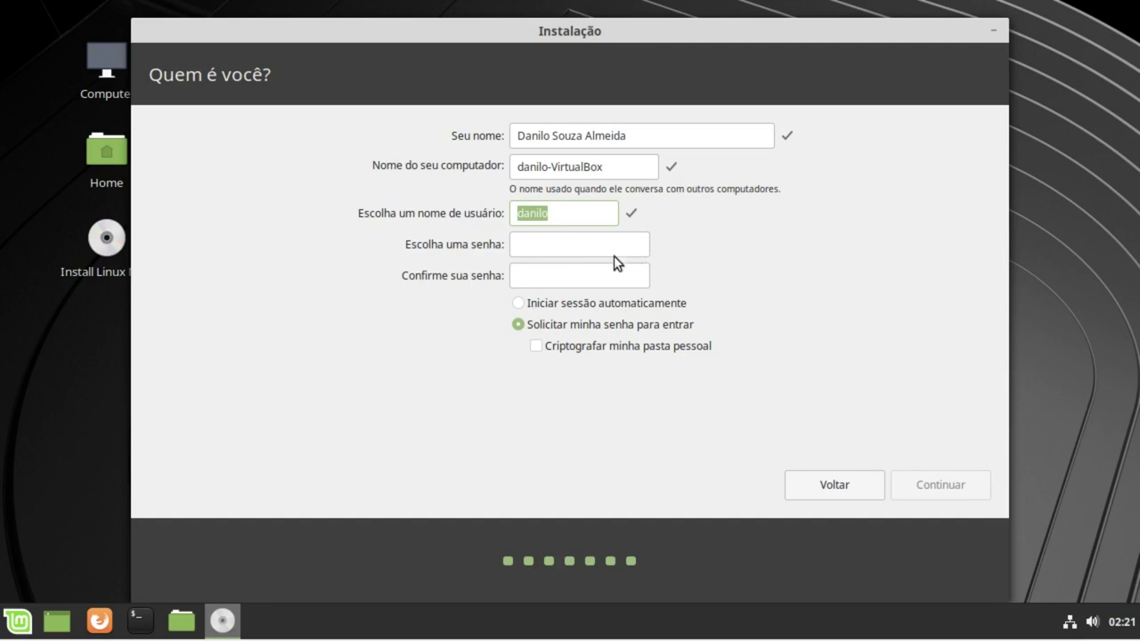
Step: Enter and confirm the account password, keep login requiring it, and start installing
{"action": "left_click", "coordinate": [576, 247]}
{"action": "type", "text": "123"}
{"action": "key", "text": "Tab"}
{"action": "type", "text": "123"}
{"action": "key", "text": "Tab"}
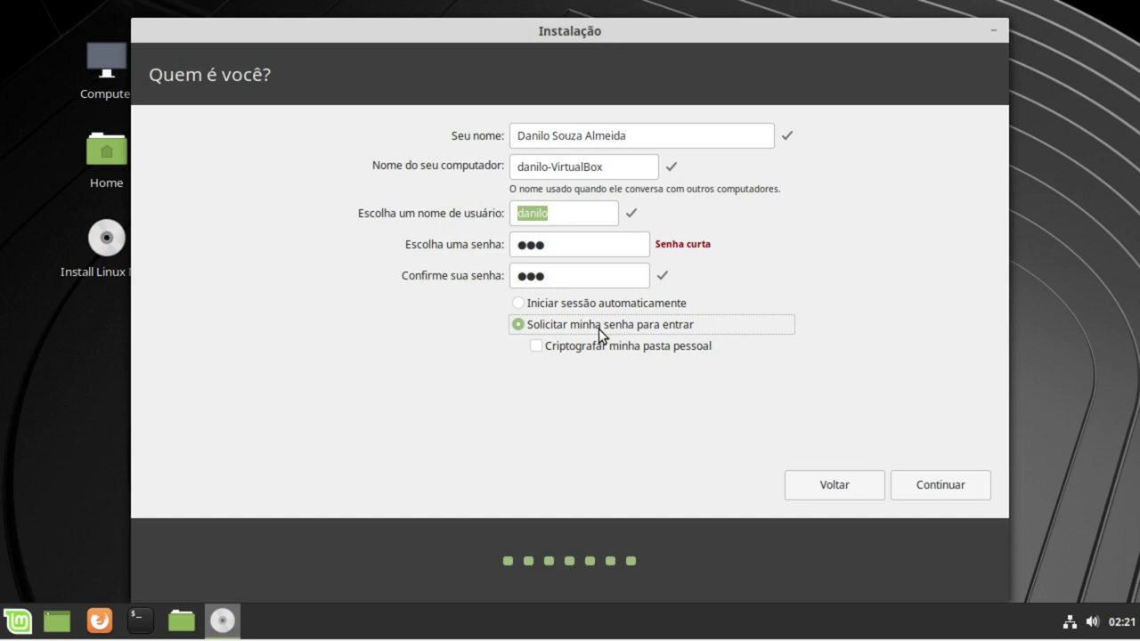
{"action": "left_click", "coordinate": [924, 485]}
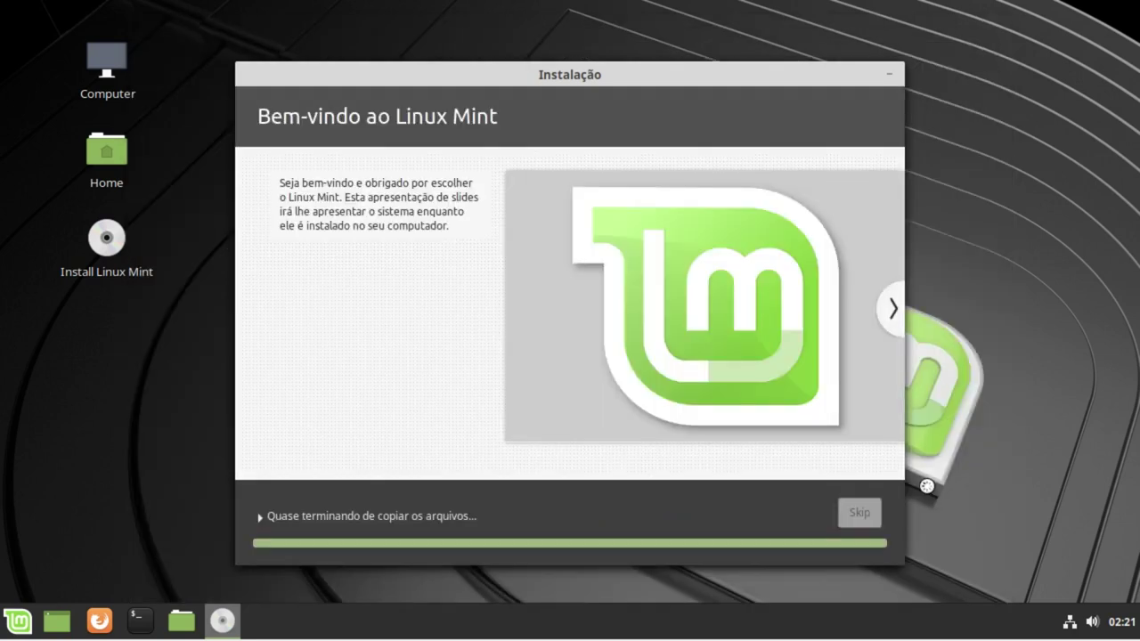
Step: Expand the detailed installation log under 'Quase terminando de copiar os arquivos...'
{"action": "left_click", "coordinate": [426, 515]}
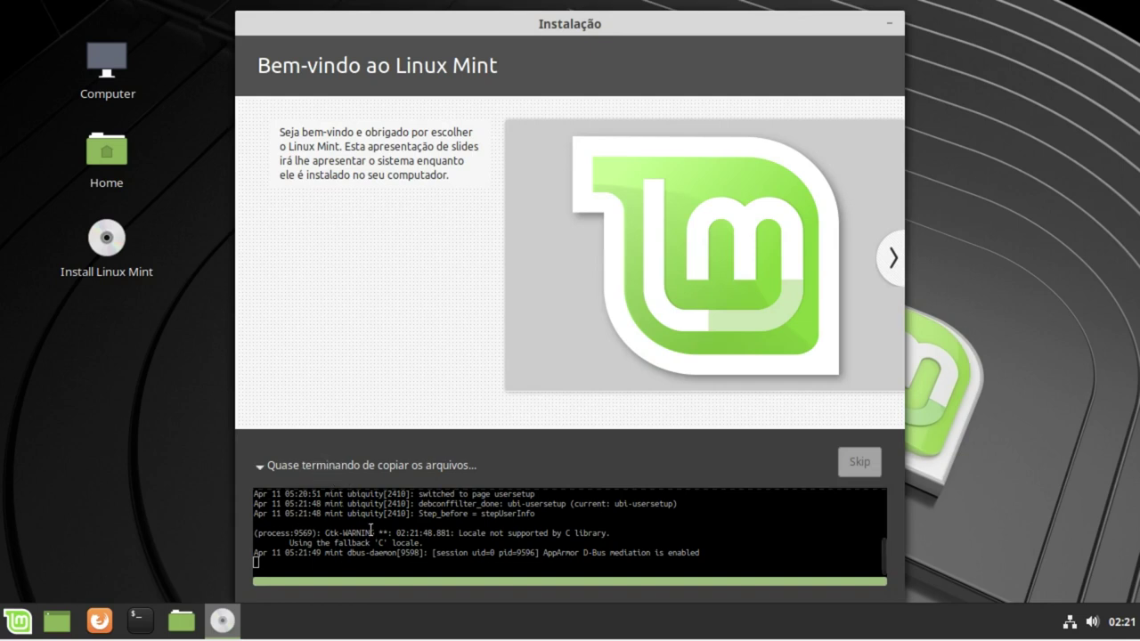
{"action": "scroll", "coordinate": [400, 534], "scroll_direction": "up", "scroll_amount": 2}
{"action": "scroll", "coordinate": [463, 542], "scroll_direction": "down", "scroll_amount": 2}
Step: Page forward through five slideshow slides until Instalação concluída appears
{"action": "left_click", "coordinate": [894, 261]}
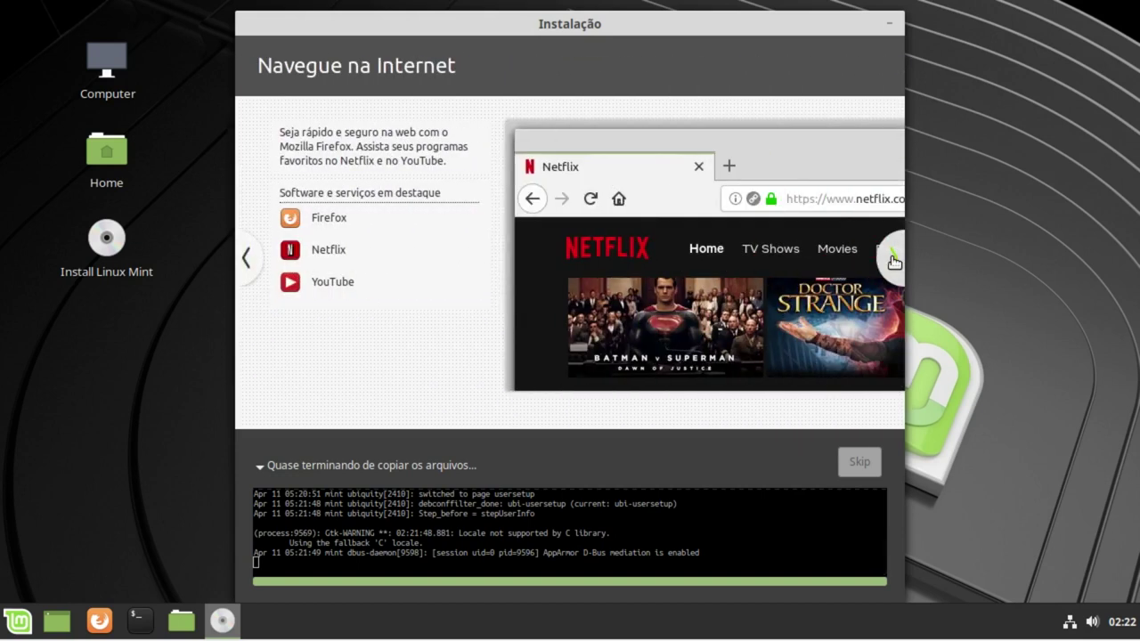
{"action": "left_click", "coordinate": [894, 261]}
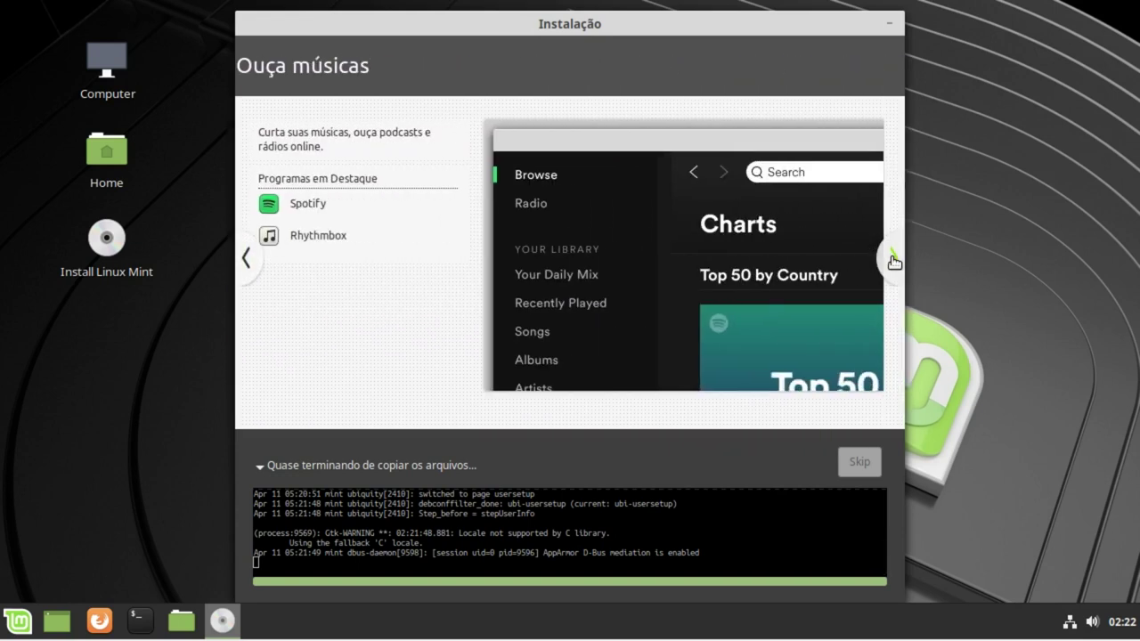
{"action": "left_click", "coordinate": [895, 261]}
{"action": "left_click", "coordinate": [896, 261]}
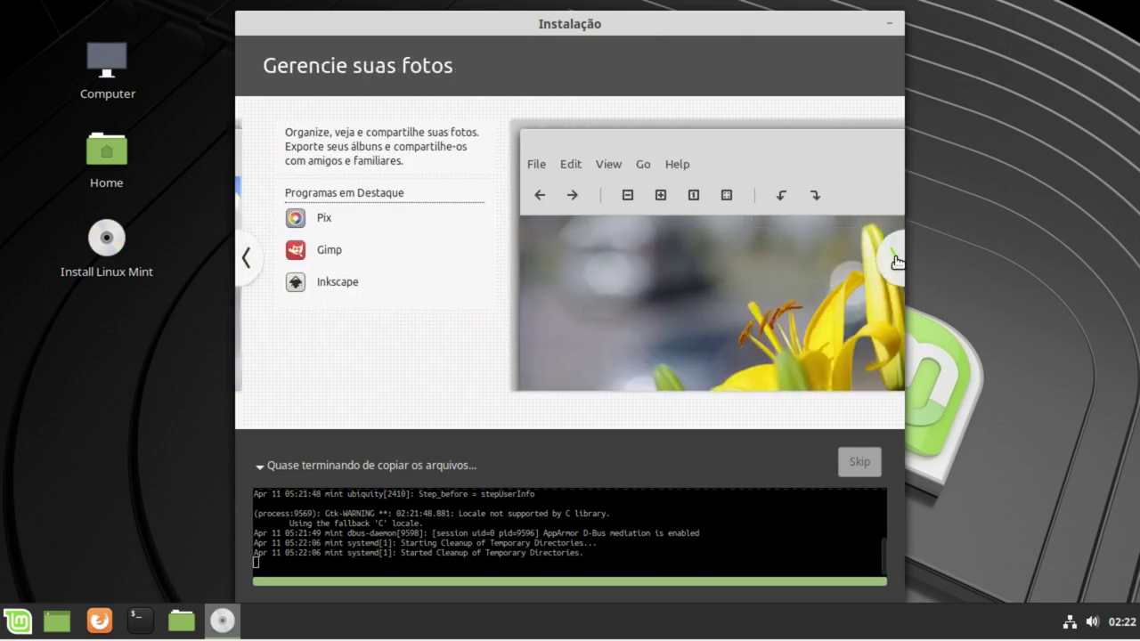
{"action": "left_click", "coordinate": [897, 261]}
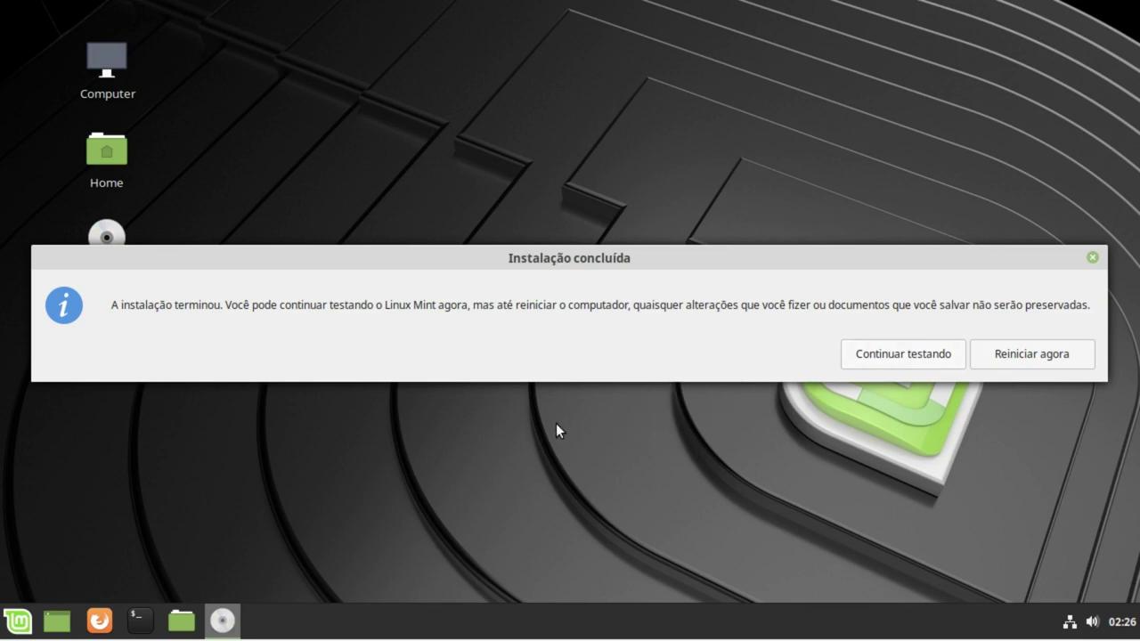
Step: Choose Reiniciar agora to reboot into the newly installed system
{"action": "left_click", "coordinate": [1046, 360]}
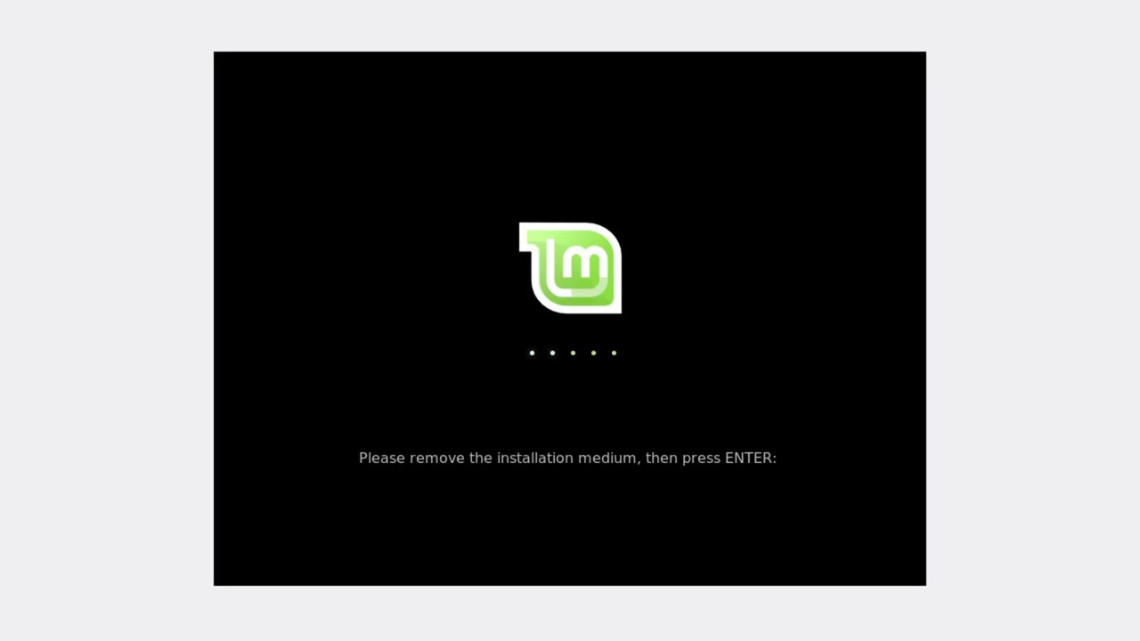
Step: Continue booting past the remove-medium prompt and log in with the account password
{"action": "key", "text": "Return"}
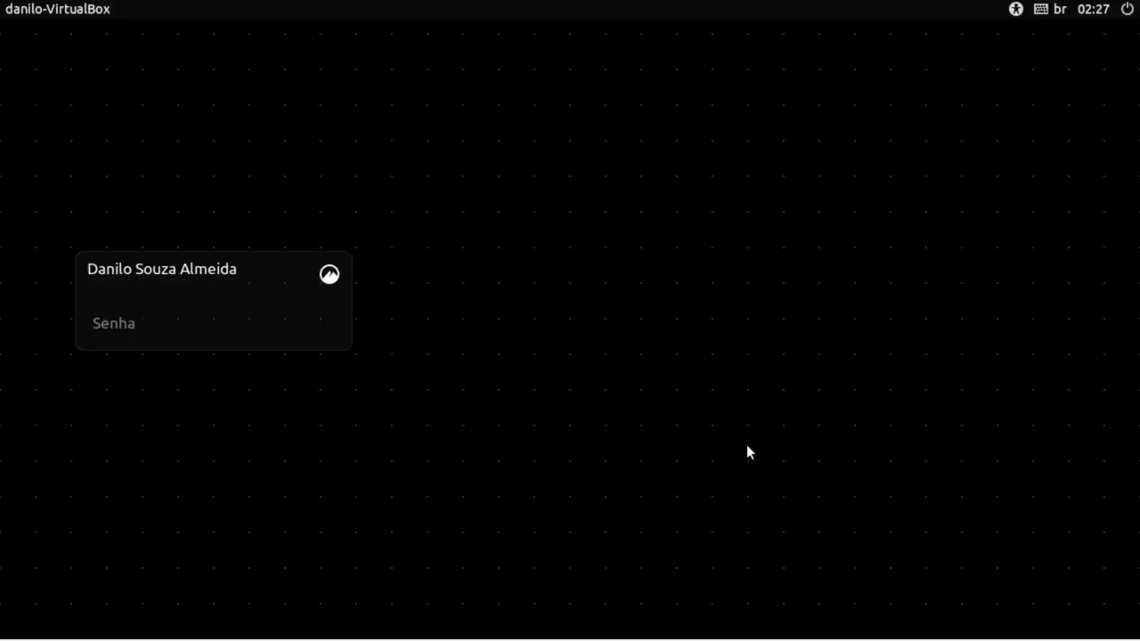
{"action": "type", "text": "•••"}
{"action": "key", "text": "Return"}
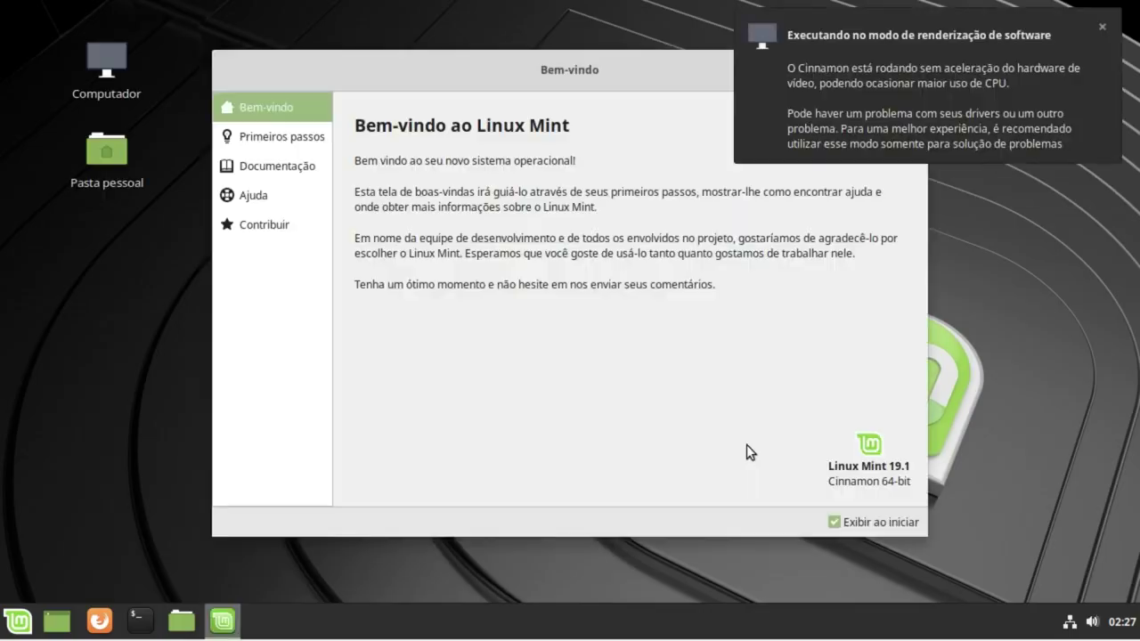
Step: In Primeiros passos, try the Tradicional desktop layout, then return to Moderno
{"action": "left_click", "coordinate": [1102, 27]}
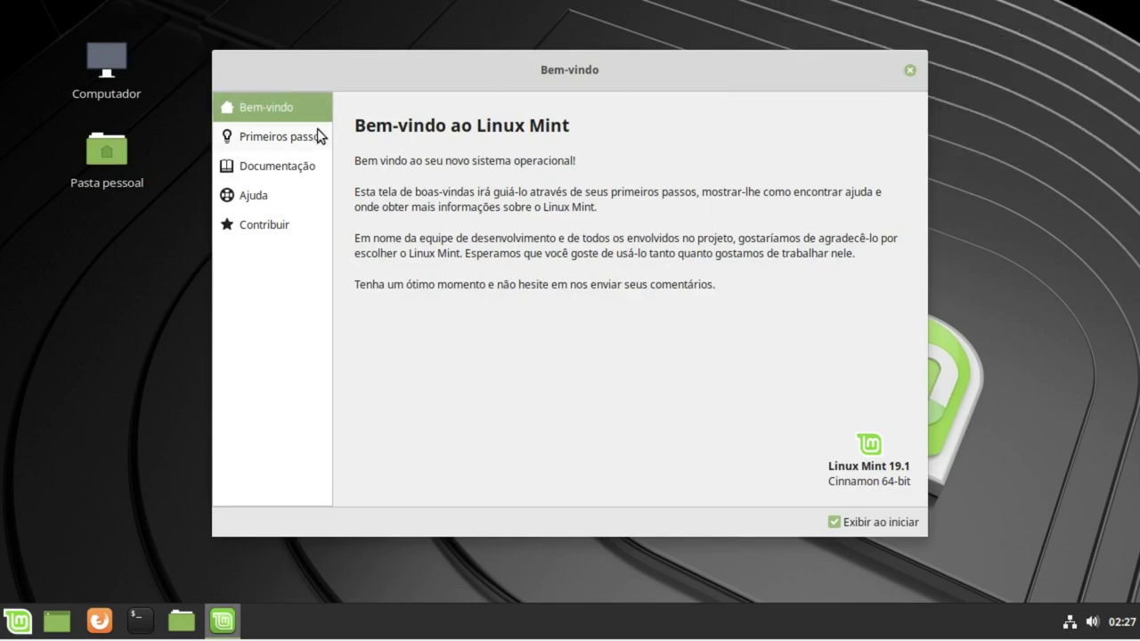
{"action": "left_click", "coordinate": [283, 138]}
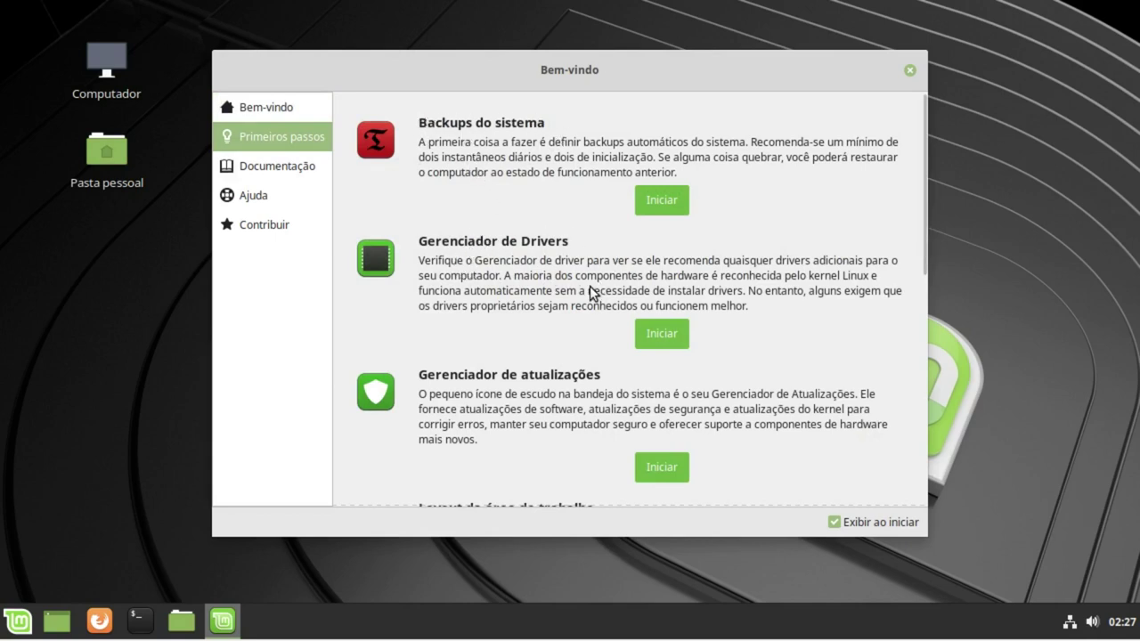
{"action": "scroll", "coordinate": [589, 290], "scroll_direction": "down", "scroll_amount": 2}
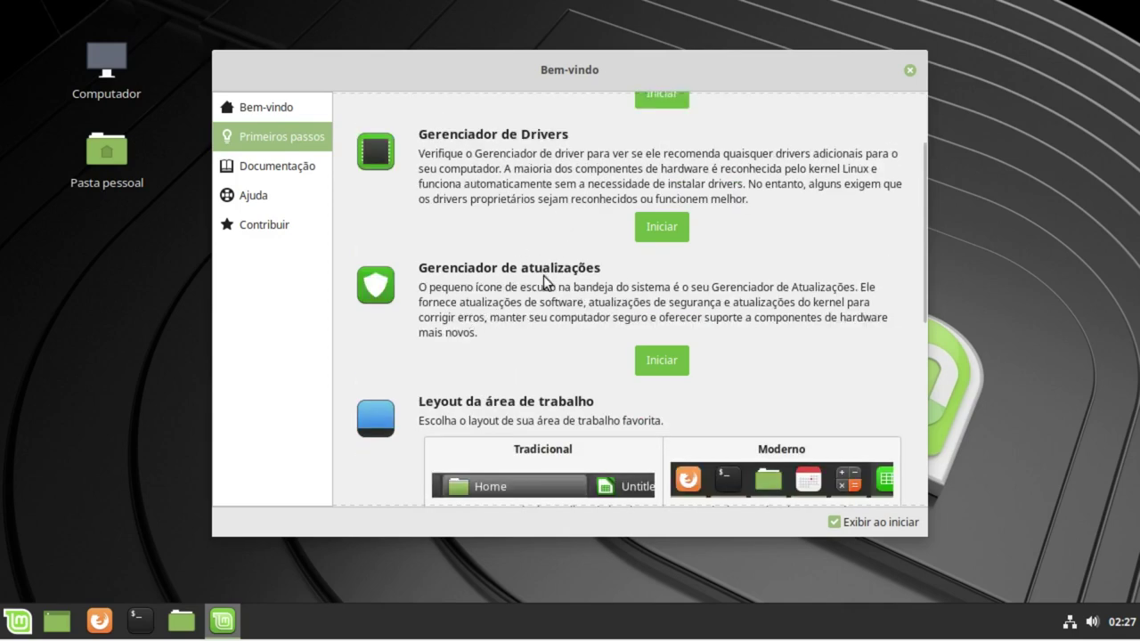
{"action": "scroll", "coordinate": [540, 308], "scroll_direction": "down", "scroll_amount": 3}
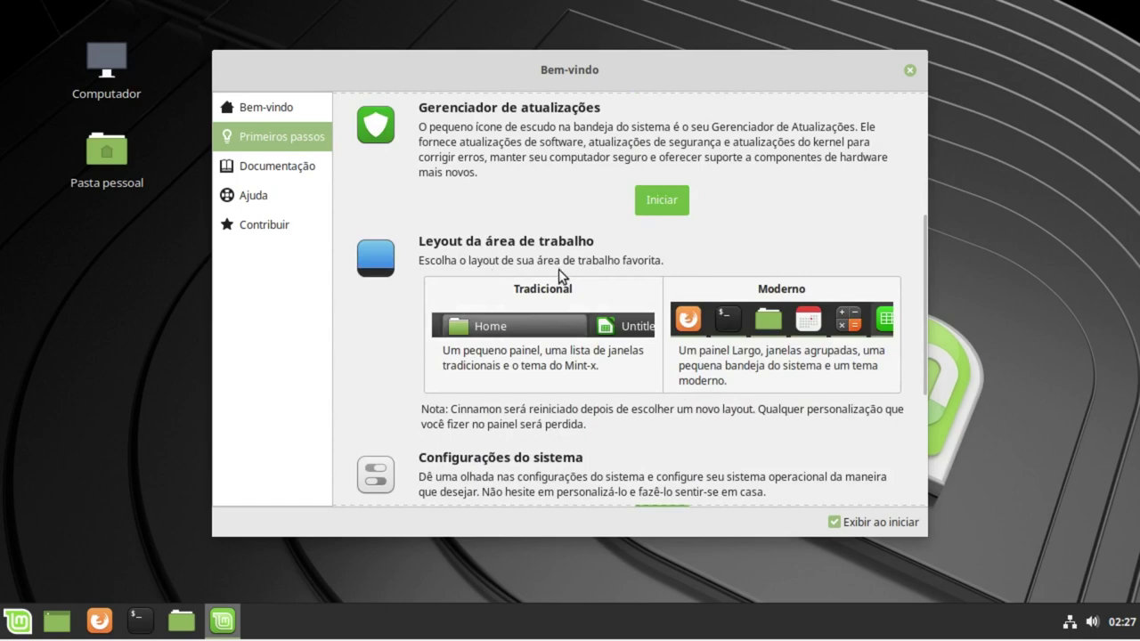
{"action": "left_click", "coordinate": [561, 319]}
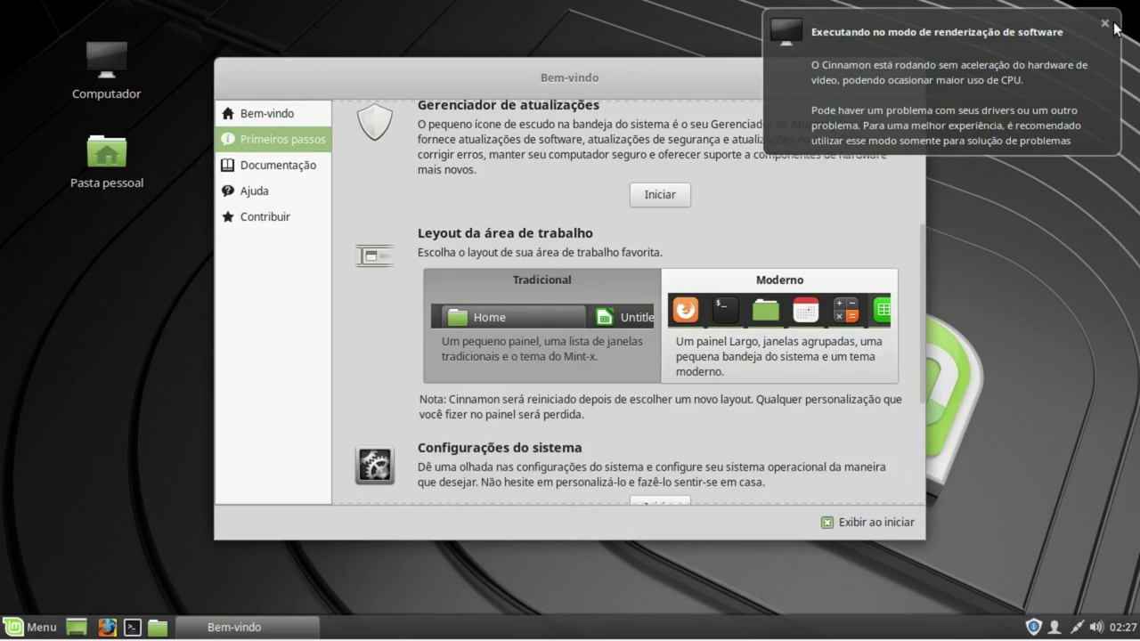
{"action": "left_click", "coordinate": [1106, 26]}
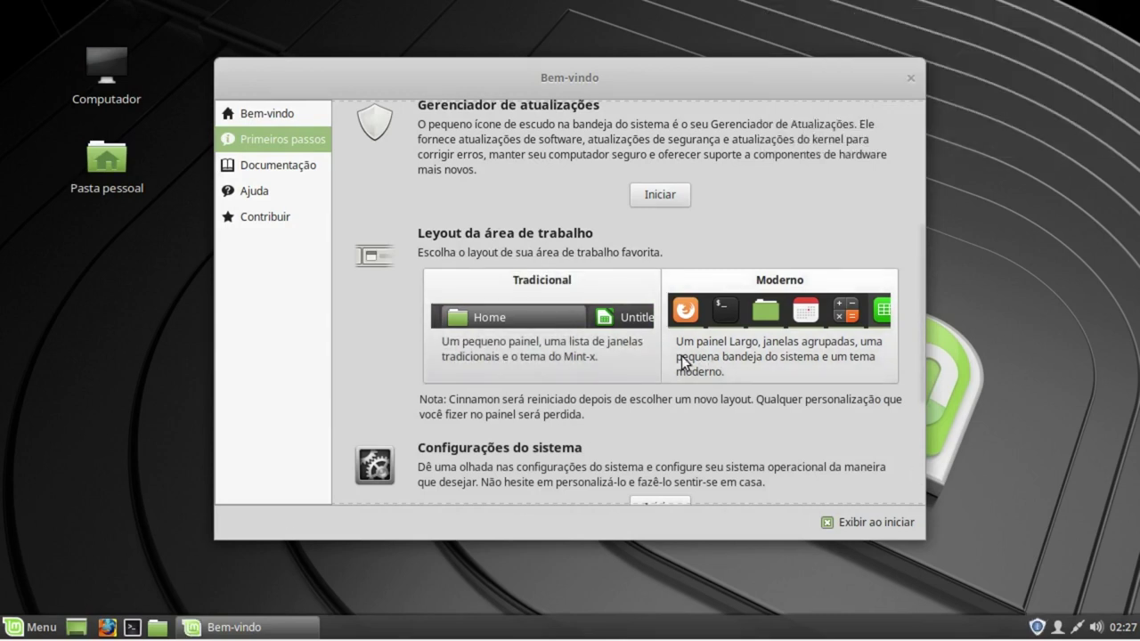
{"action": "left_click", "coordinate": [780, 320]}
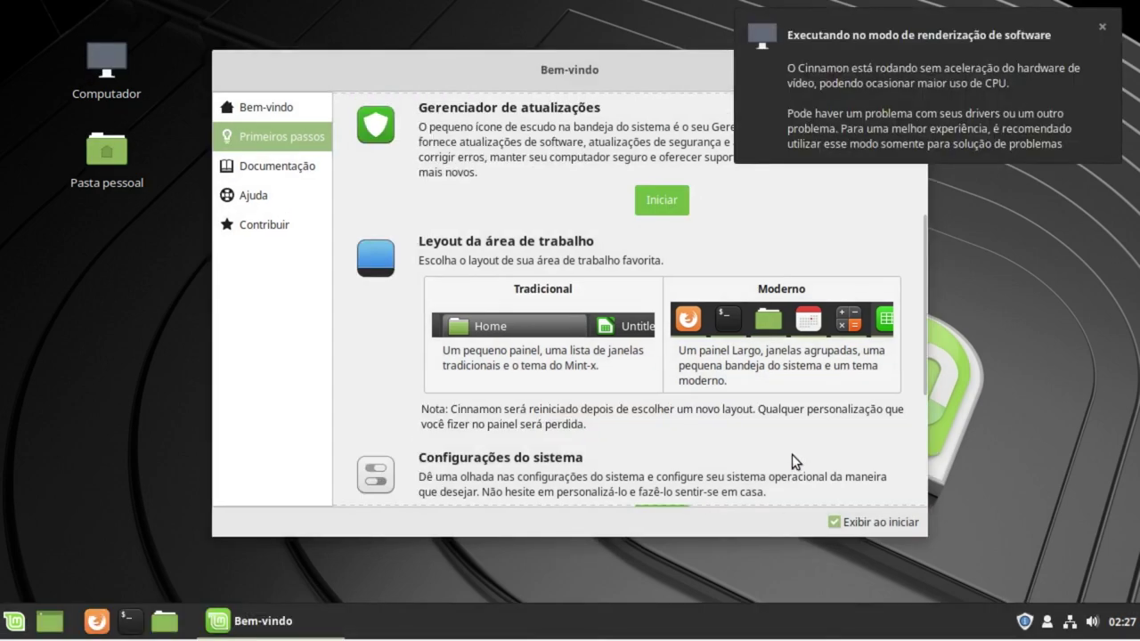
Step: Browse the Documentação, Ajuda and Contribuir sections, then uncheck Exibir ao iniciar
{"action": "left_click", "coordinate": [14, 620]}
{"action": "left_click", "coordinate": [13, 620]}
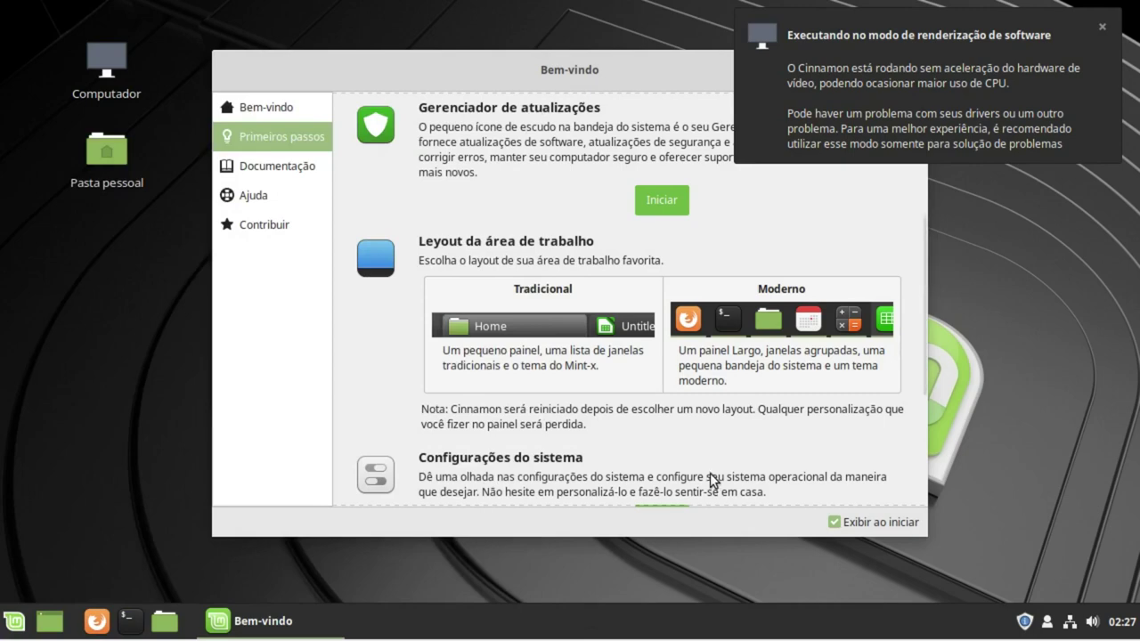
{"action": "scroll", "coordinate": [715, 481], "scroll_direction": "down", "scroll_amount": 3}
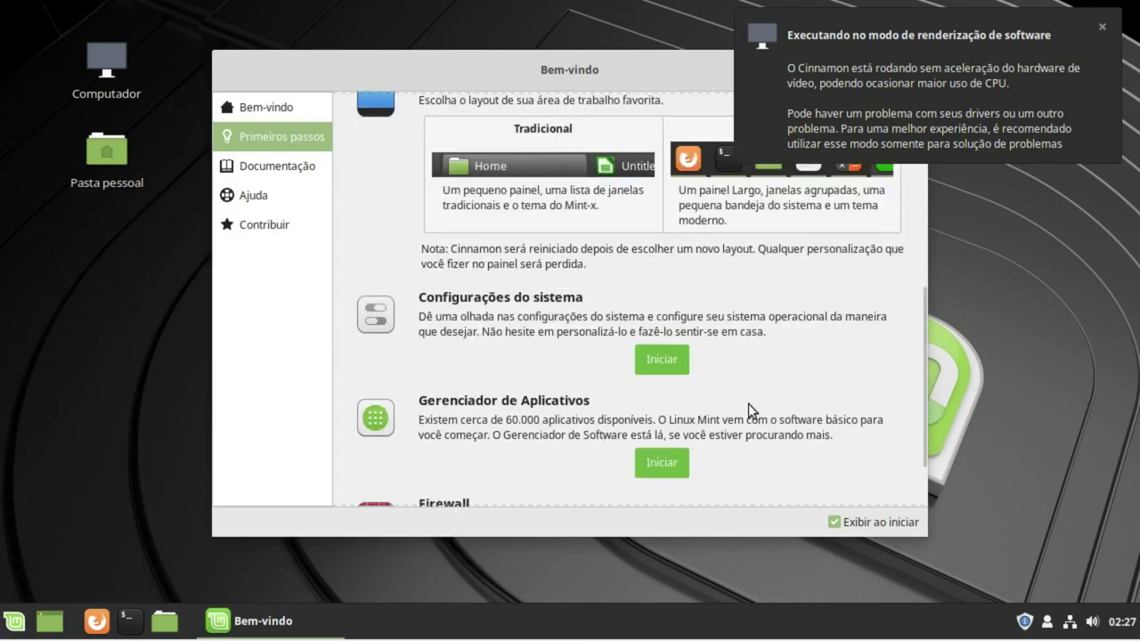
{"action": "scroll", "coordinate": [754, 403], "scroll_direction": "down", "scroll_amount": 2}
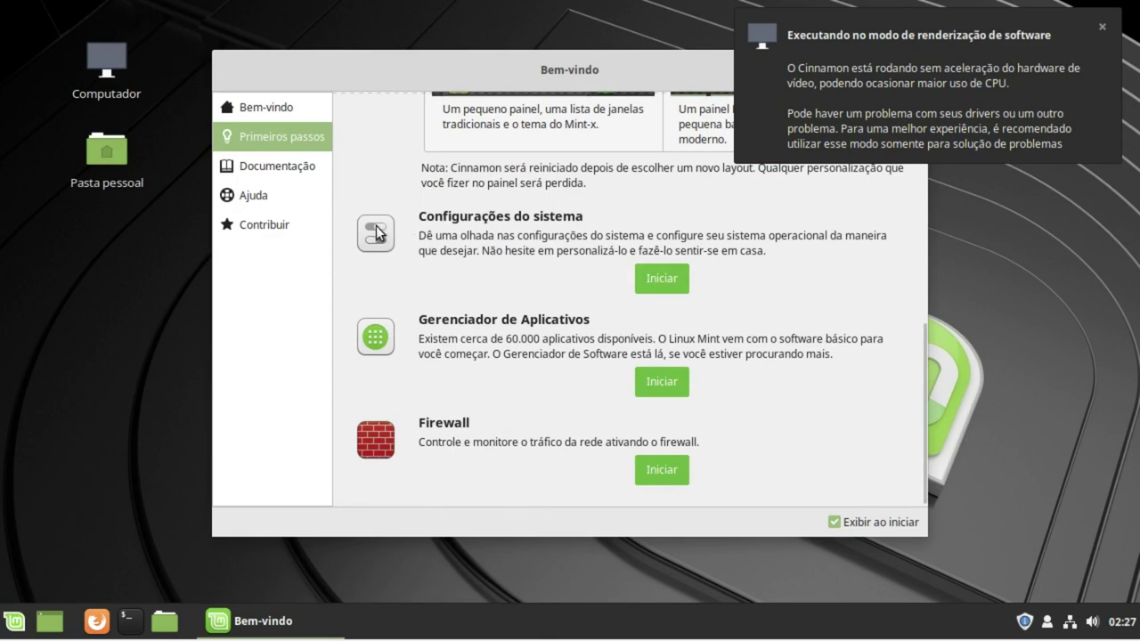
{"action": "left_click", "coordinate": [276, 172]}
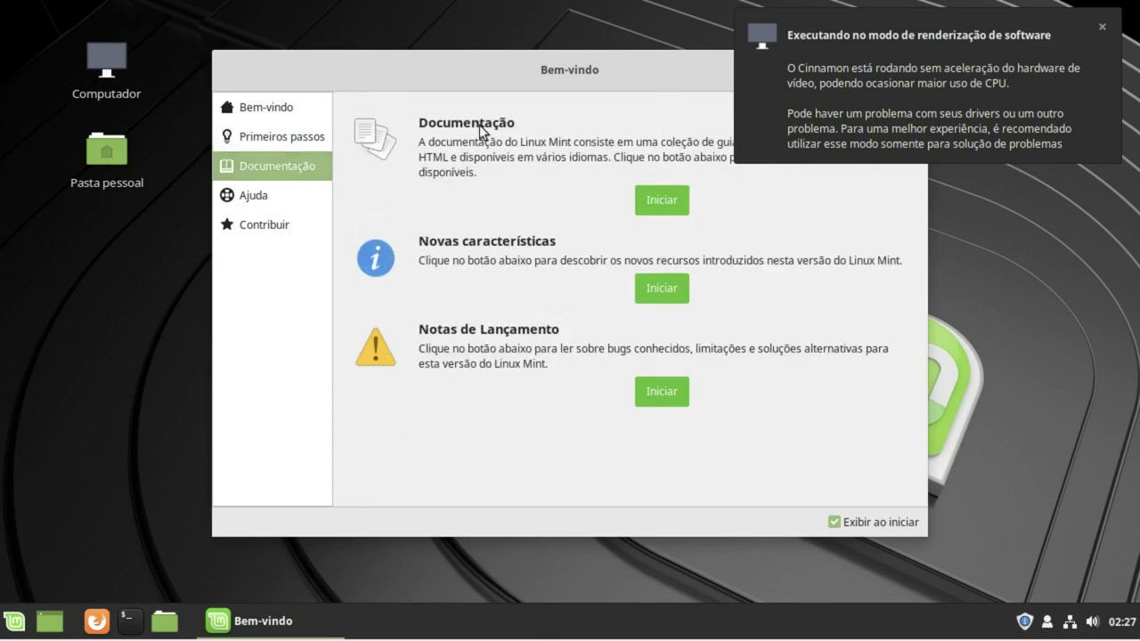
{"action": "left_click", "coordinate": [1102, 27]}
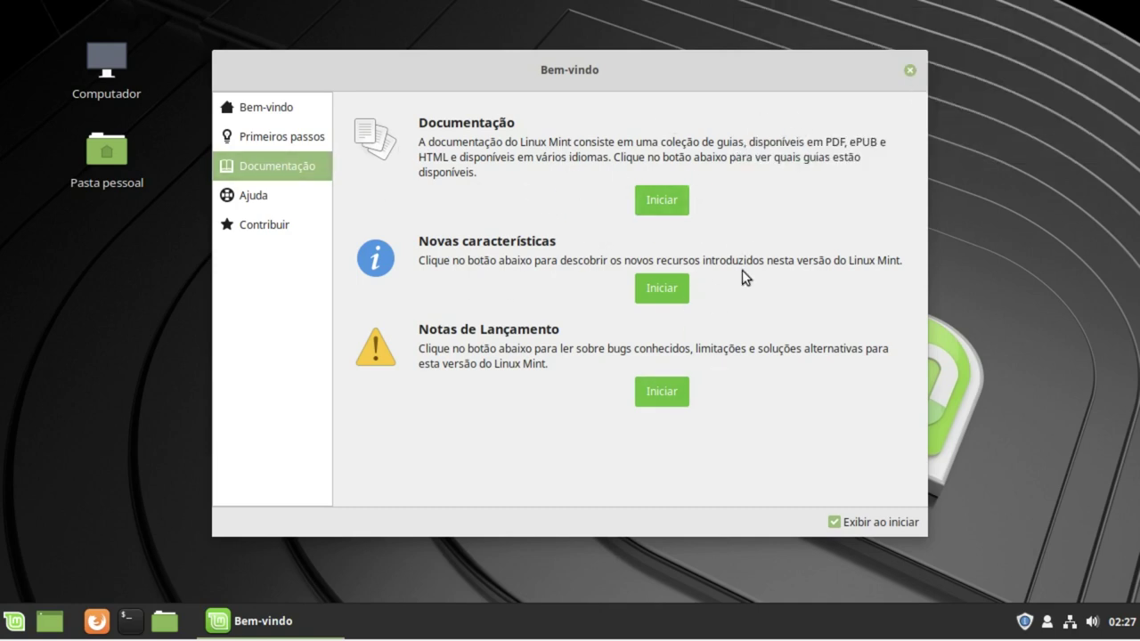
{"action": "left_click", "coordinate": [273, 197]}
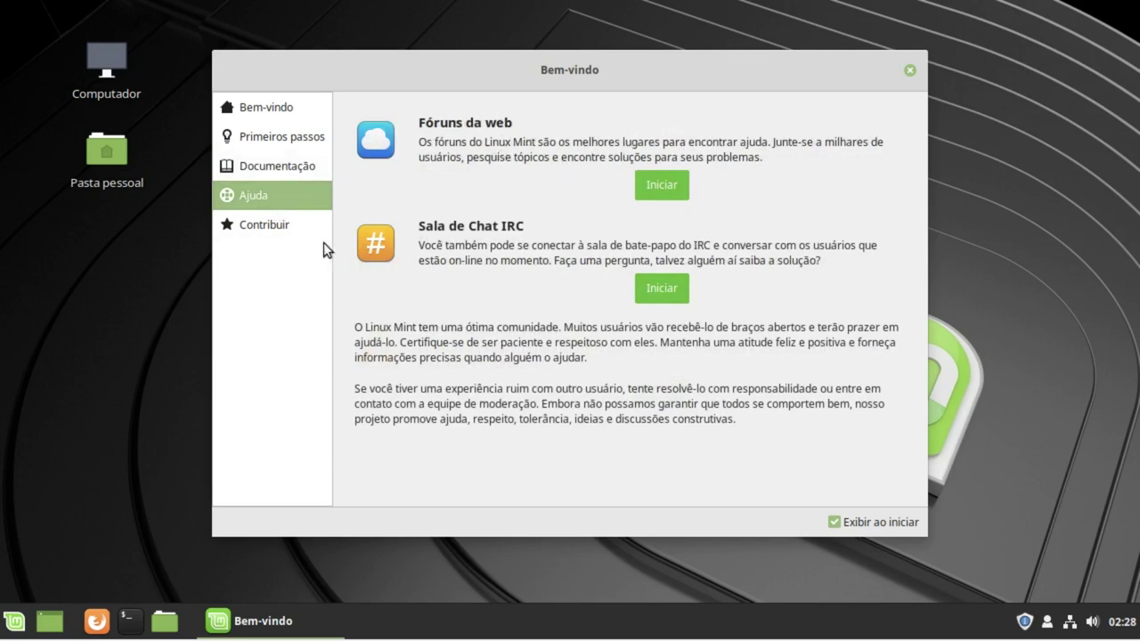
{"action": "left_click", "coordinate": [282, 229]}
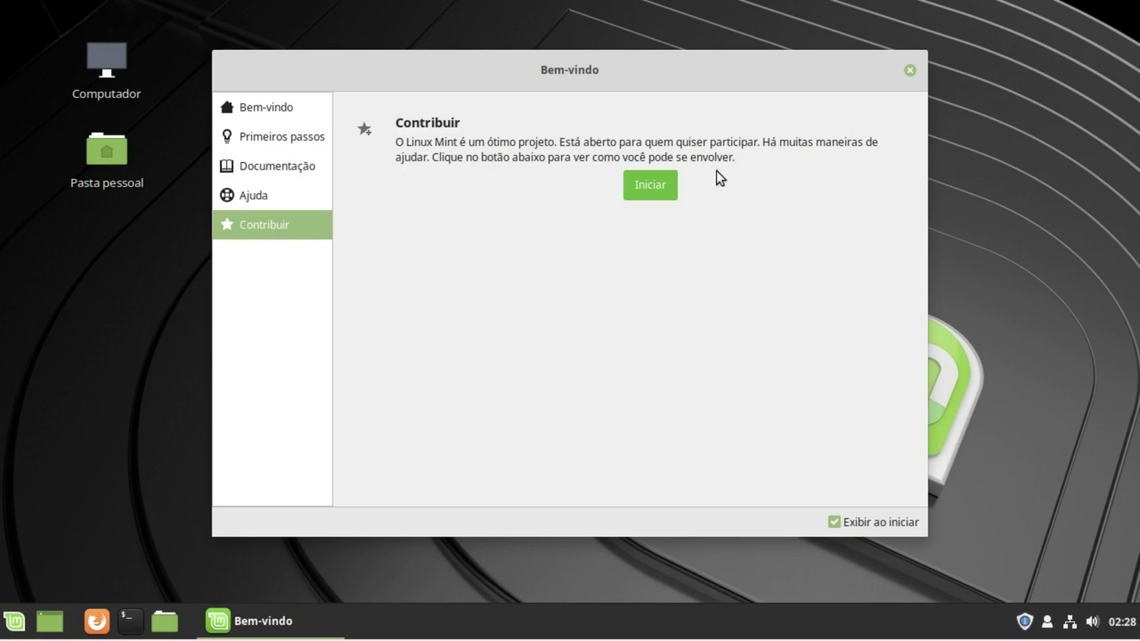
{"action": "left_click", "coordinate": [881, 525]}
Step: Close the Bem-vindo window, relaunch it via menu search 'wel', and close it again
{"action": "left_click", "coordinate": [909, 71]}
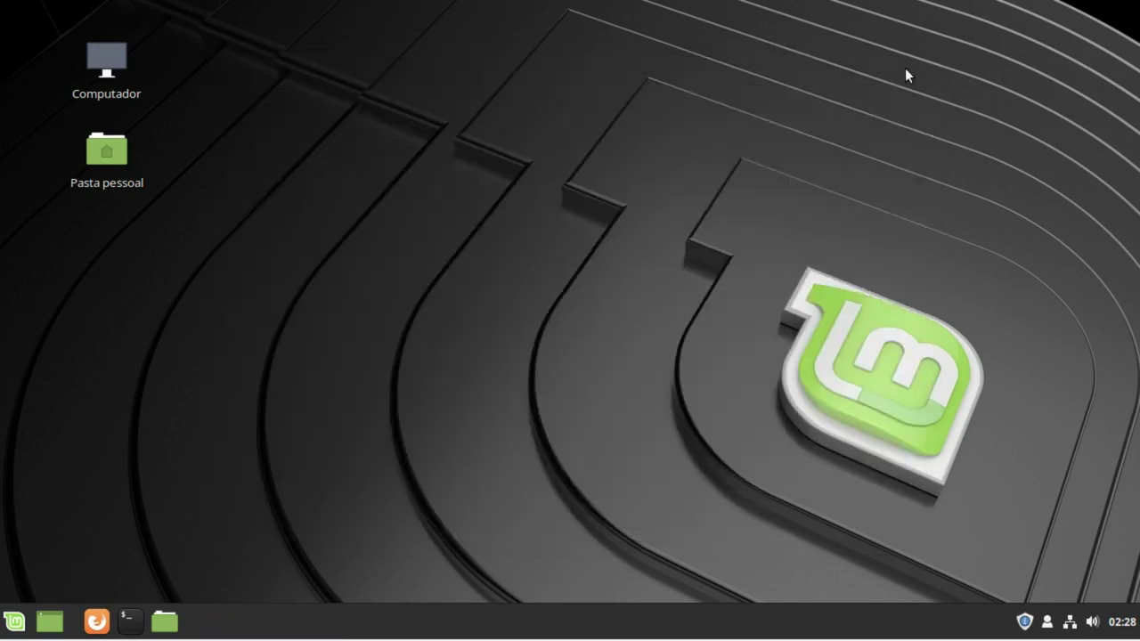
{"action": "left_click", "coordinate": [16, 620]}
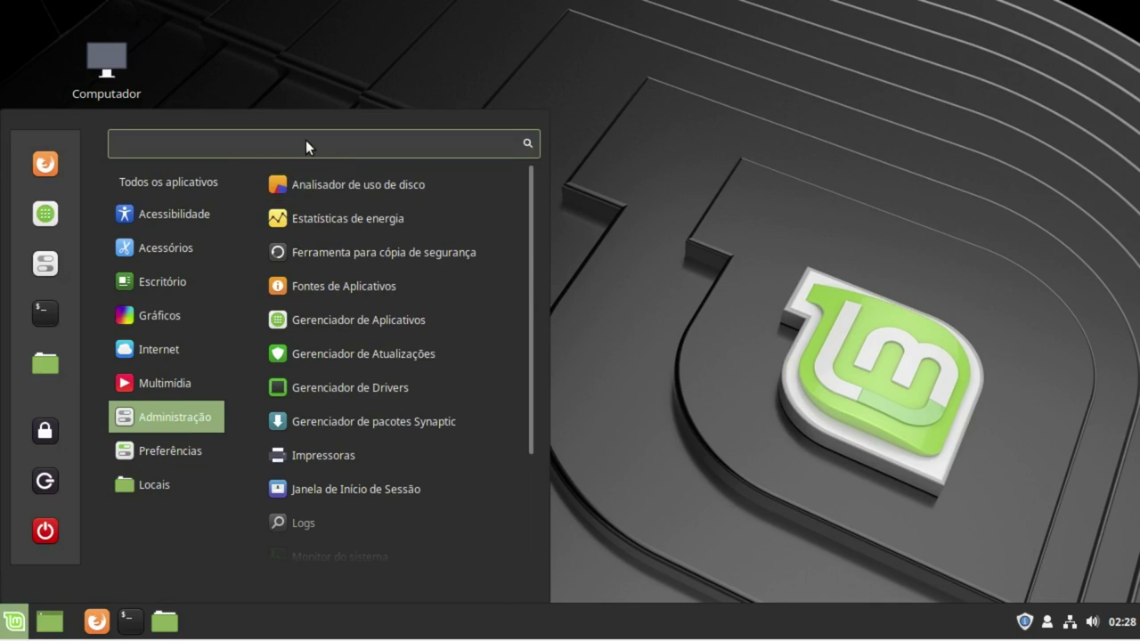
{"action": "type", "text": "we"}
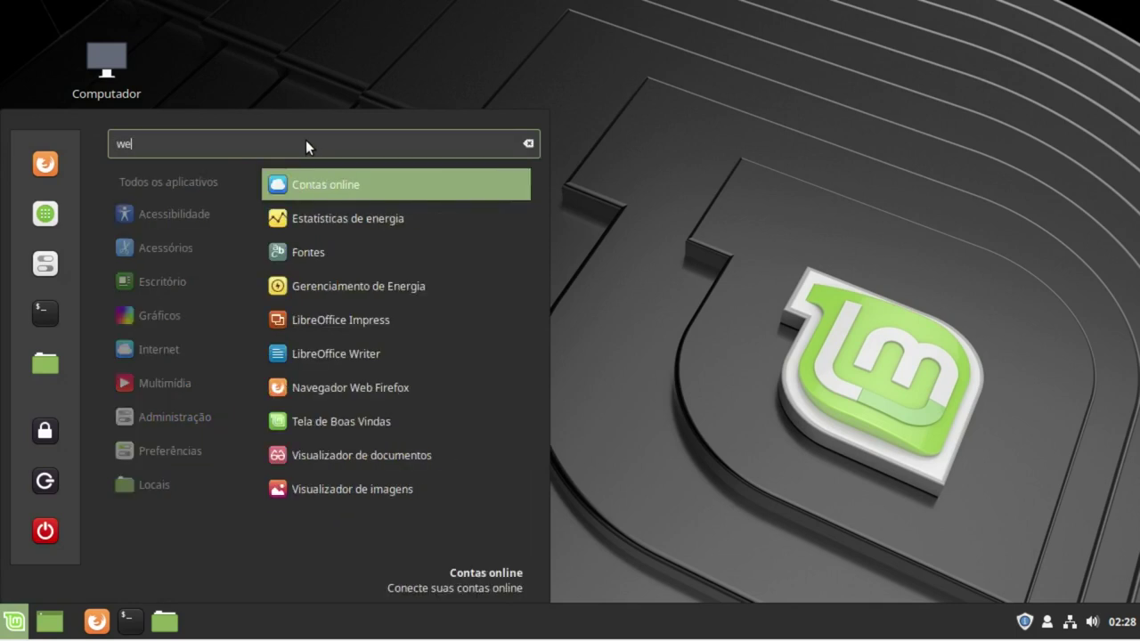
{"action": "type", "text": "l"}
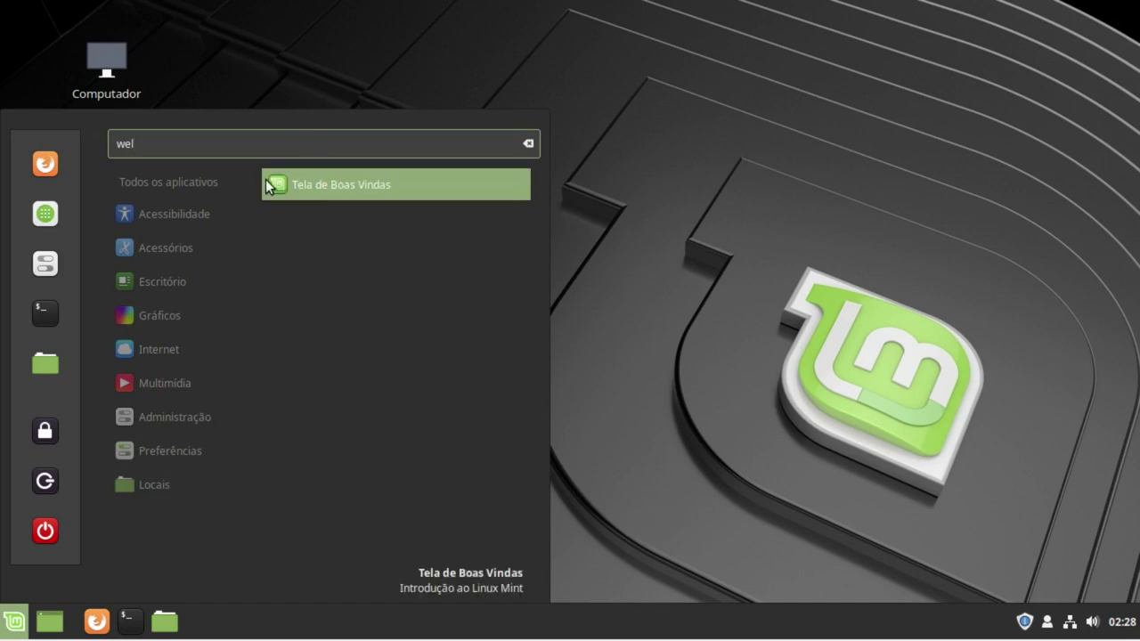
{"action": "left_click", "coordinate": [320, 185]}
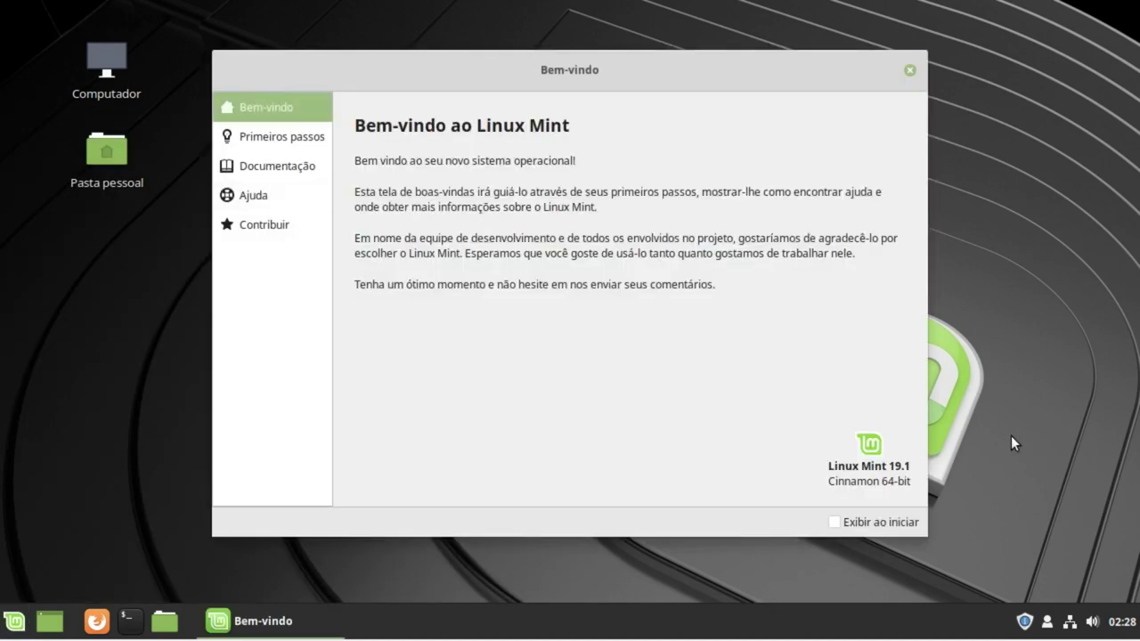
{"action": "left_click", "coordinate": [909, 71]}
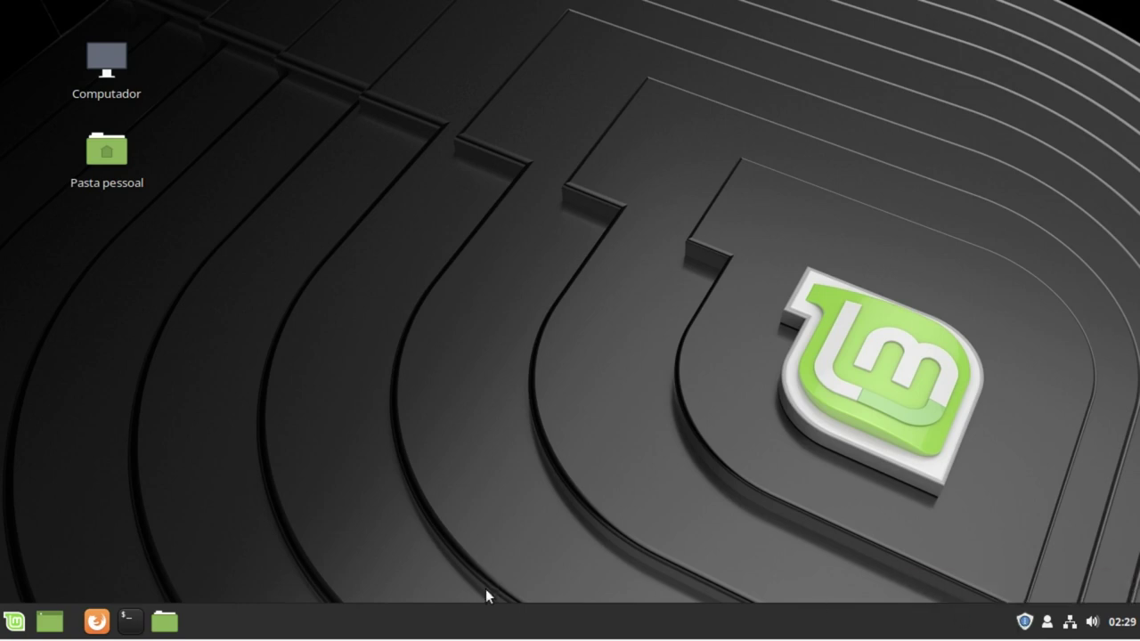
Step: Reopen the Welcome Screen via menu search 'tel' and view its Primeiros passos page
{"action": "left_click", "coordinate": [12, 624]}
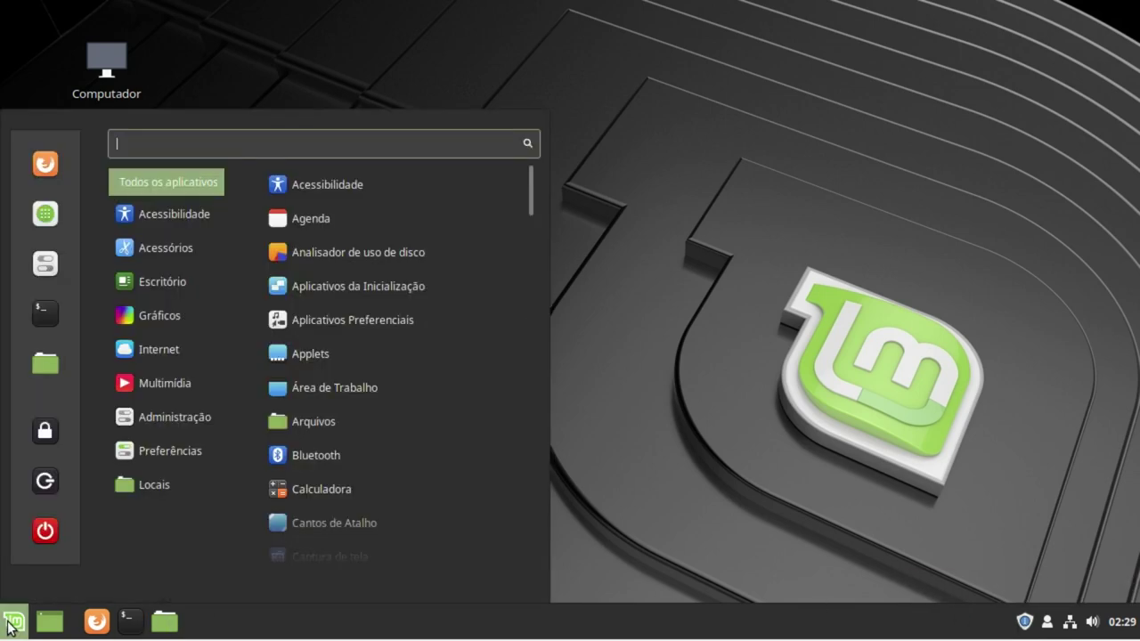
{"action": "type", "text": "tel"}
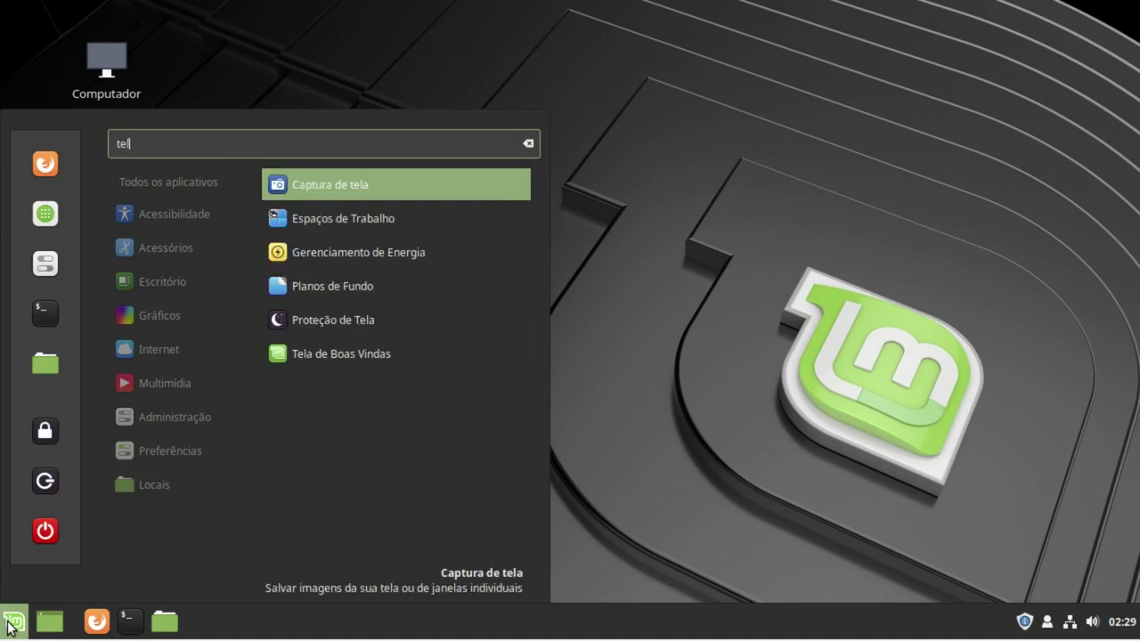
{"action": "left_click", "coordinate": [414, 352]}
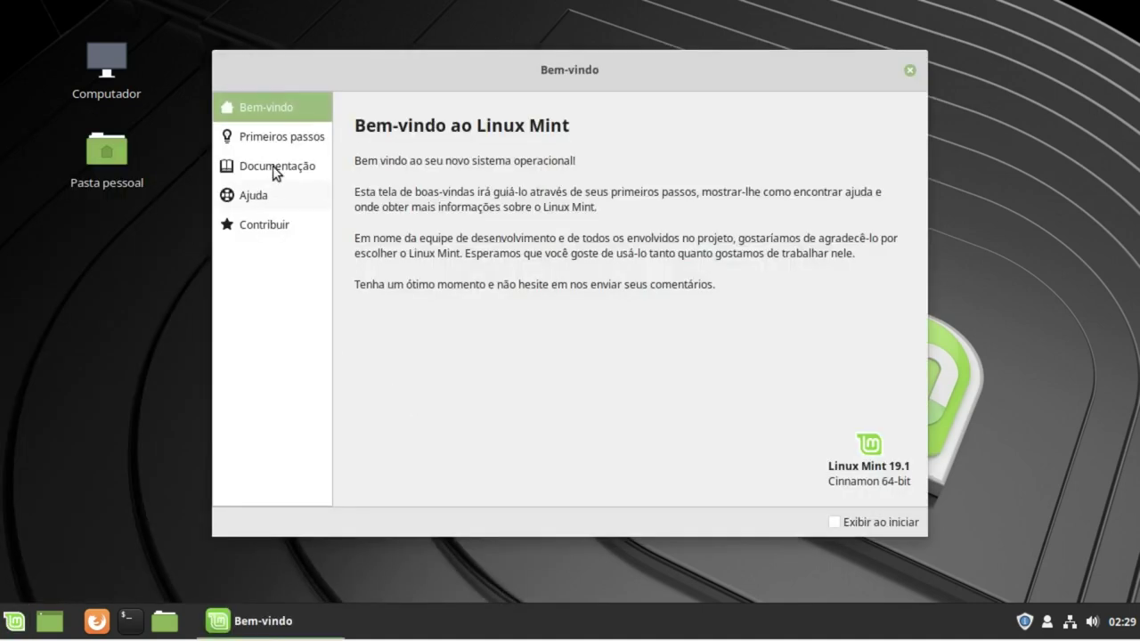
{"action": "left_click", "coordinate": [283, 140]}
{"action": "scroll", "coordinate": [517, 356], "scroll_direction": "down", "scroll_amount": 1}
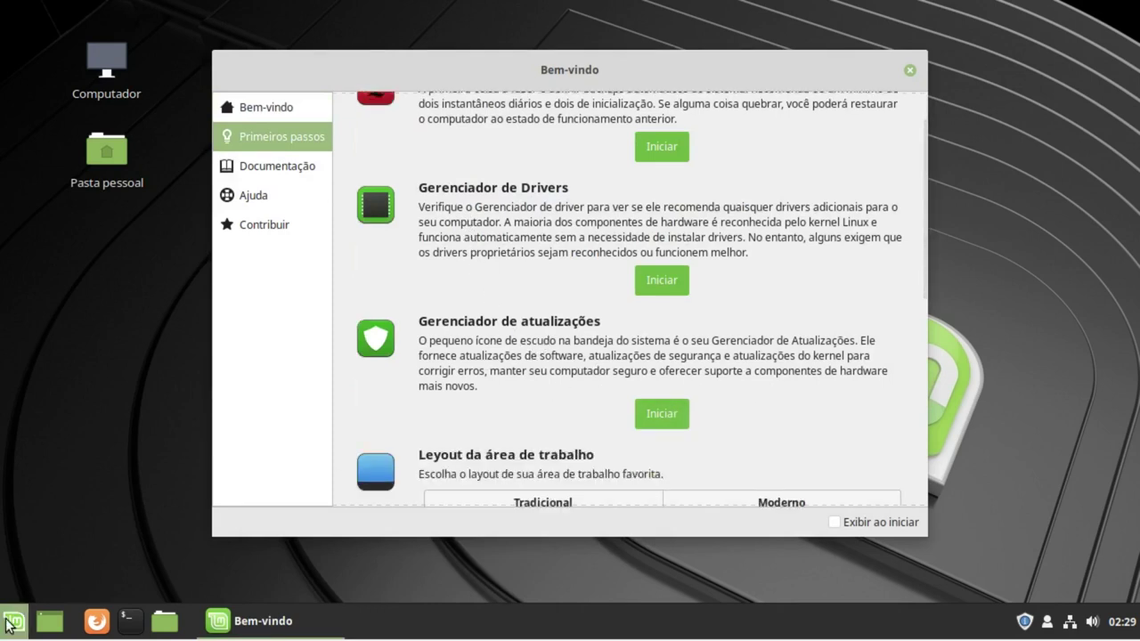
Step: Launch Gerenciador de Atualizações by searching 'atu' in the menu
{"action": "left_click", "coordinate": [12, 621]}
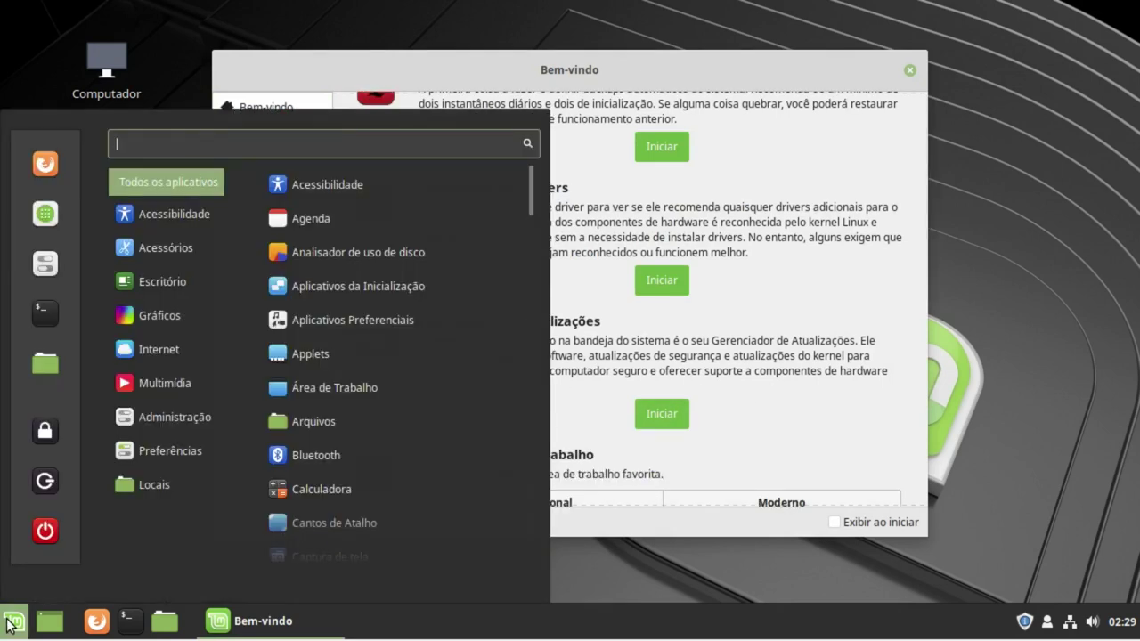
{"action": "type", "text": "atu"}
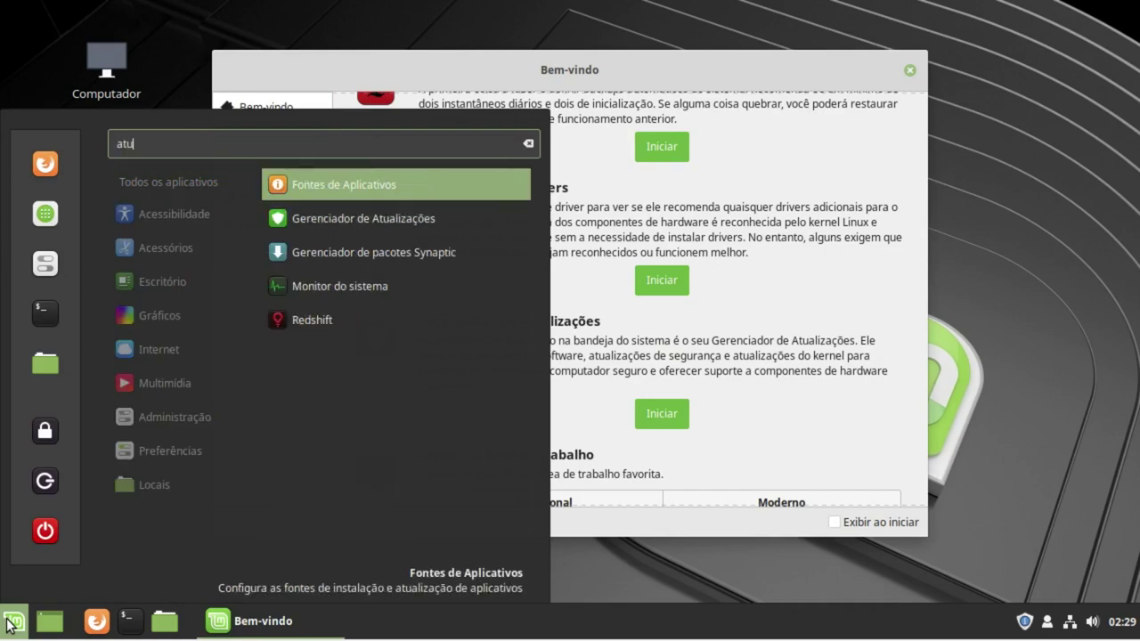
{"action": "left_click", "coordinate": [357, 221]}
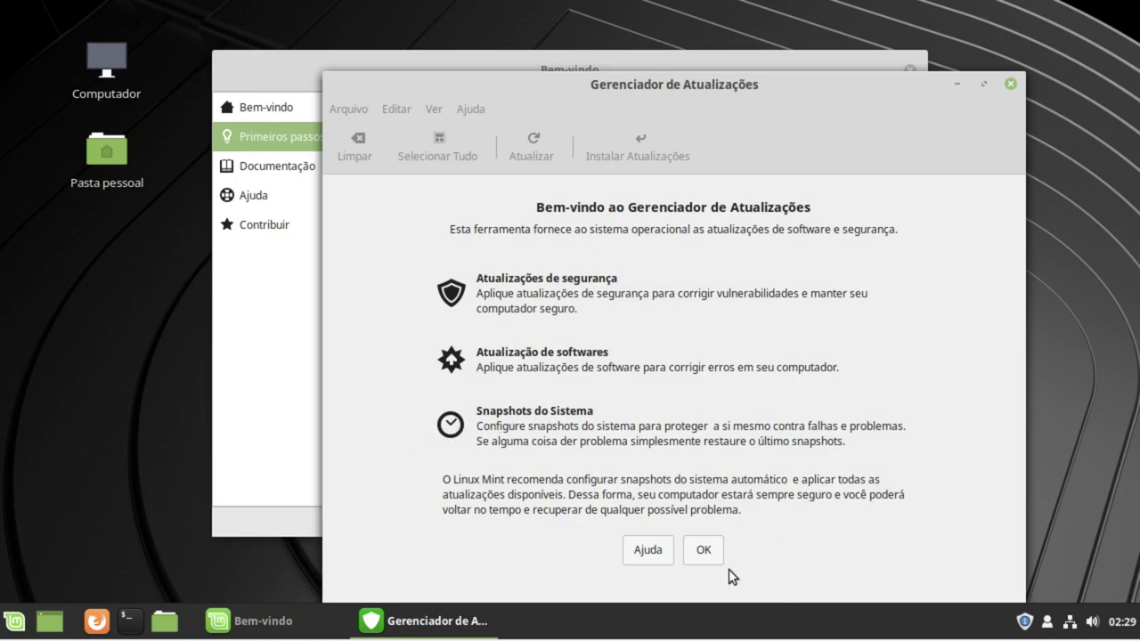
Step: Dismiss the intro page and install the two mintupdate updates, authenticating with the password
{"action": "left_click", "coordinate": [705, 550]}
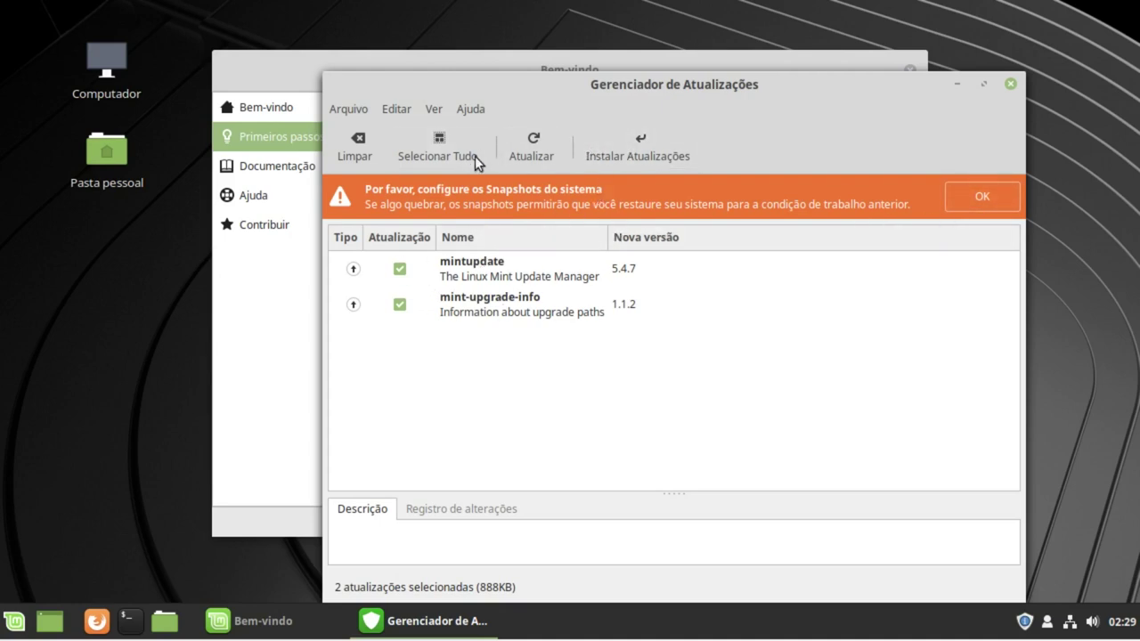
{"action": "left_click", "coordinate": [472, 273]}
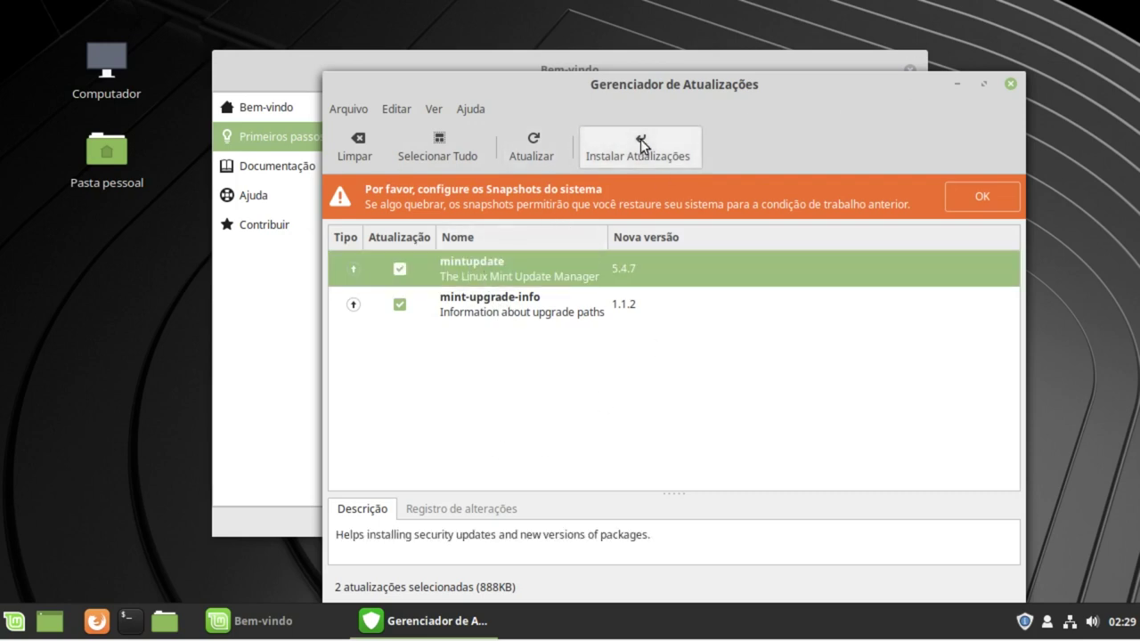
{"action": "left_click", "coordinate": [641, 139]}
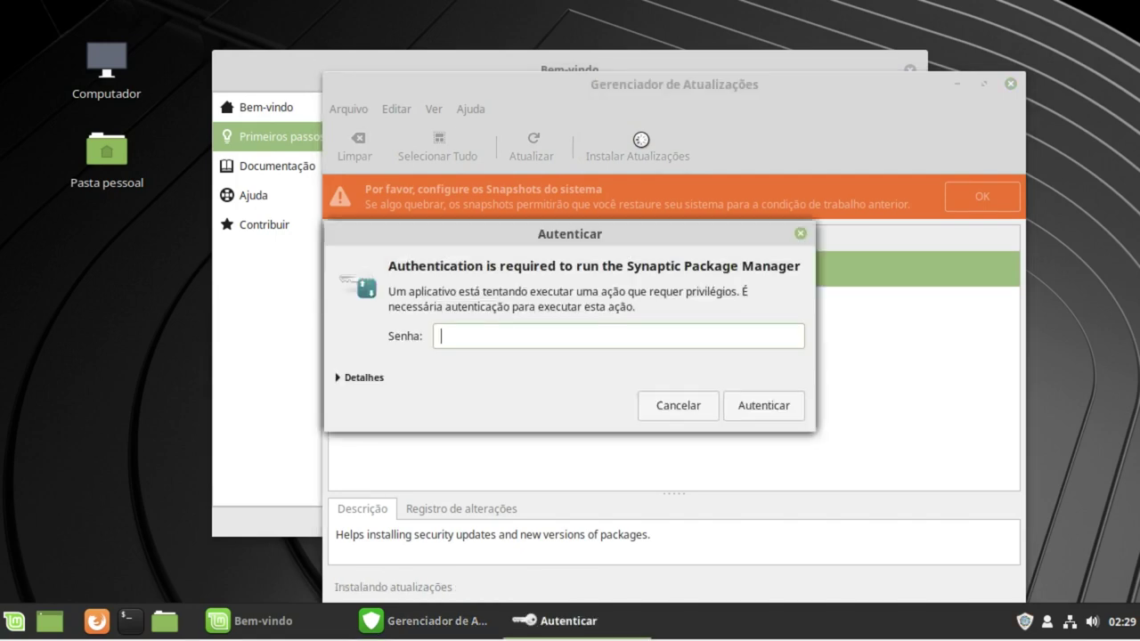
{"action": "left_click", "coordinate": [765, 407]}
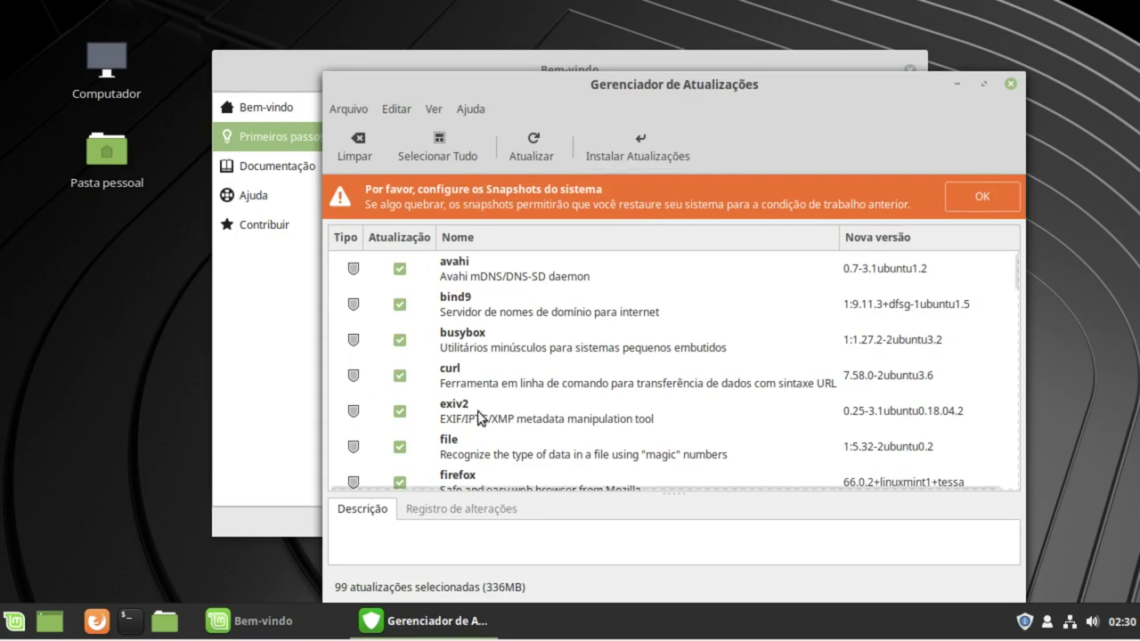
{"action": "scroll", "coordinate": [501, 374], "scroll_direction": "down", "scroll_amount": 1}
Step: Dismiss the snapshot warning and skip Timeshift snapshot setup
{"action": "scroll", "coordinate": [501, 372], "scroll_direction": "down", "scroll_amount": 2}
{"action": "scroll", "coordinate": [504, 371], "scroll_direction": "up", "scroll_amount": 3}
{"action": "scroll", "coordinate": [534, 391], "scroll_direction": "down", "scroll_amount": 5}
{"action": "scroll", "coordinate": [561, 333], "scroll_direction": "up", "scroll_amount": 5}
{"action": "left_click", "coordinate": [980, 200]}
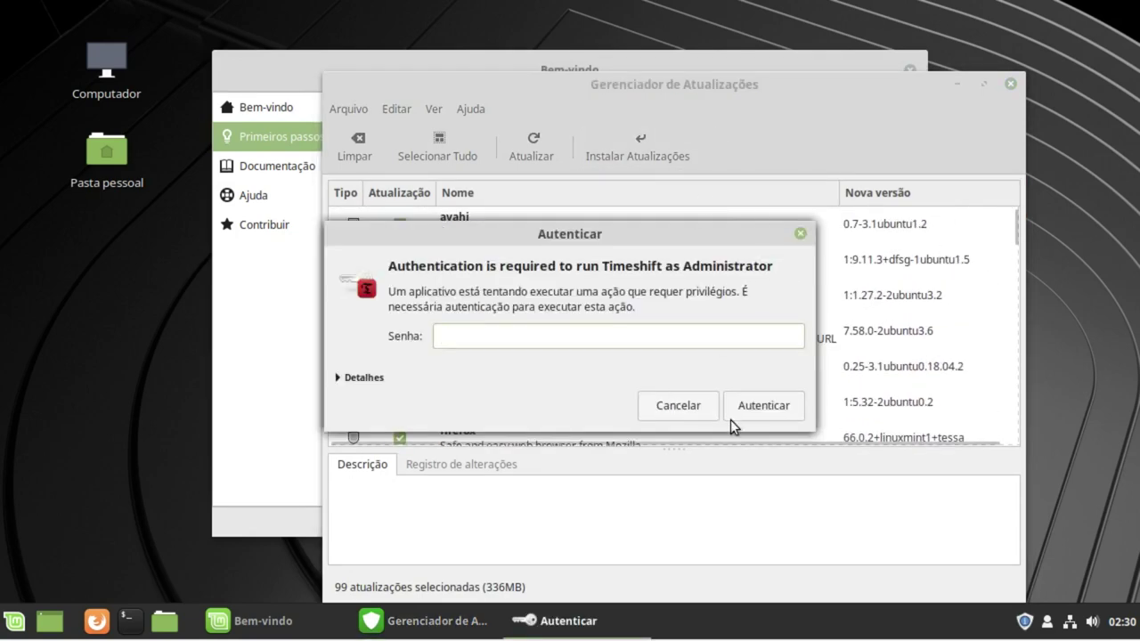
{"action": "left_click", "coordinate": [672, 405]}
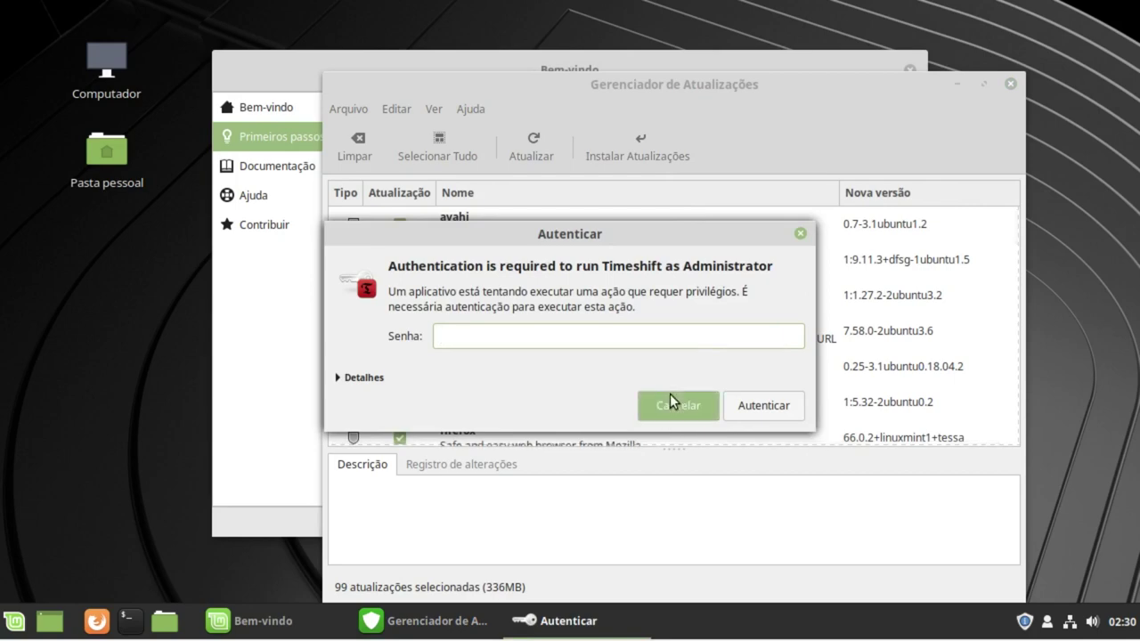
Step: Install all 99 selected updates, accepting additional packages like amd64-microcode and linux-headers-4.15.0-47
{"action": "scroll", "coordinate": [741, 353], "scroll_direction": "down", "scroll_amount": 15}
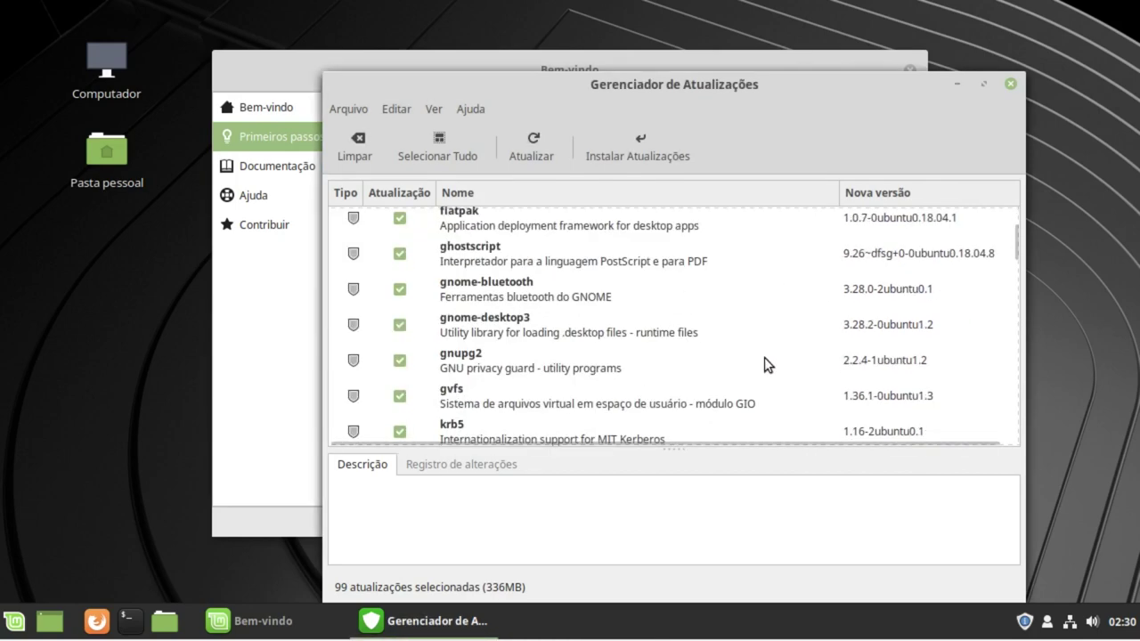
{"action": "scroll", "coordinate": [712, 418], "scroll_direction": "up", "scroll_amount": 10}
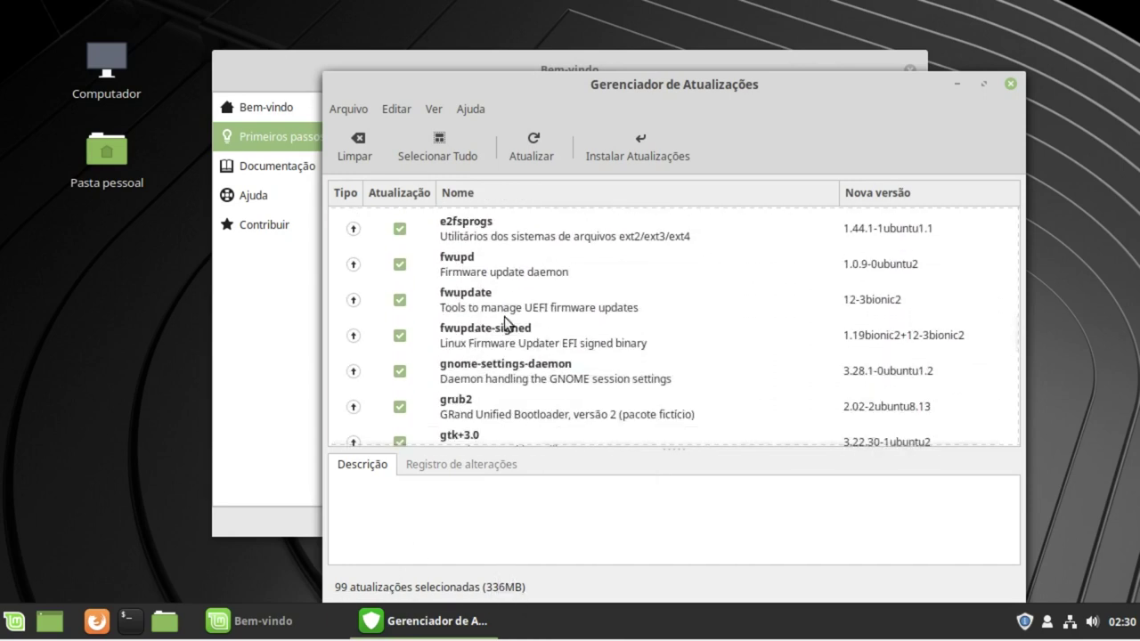
{"action": "left_click", "coordinate": [610, 150]}
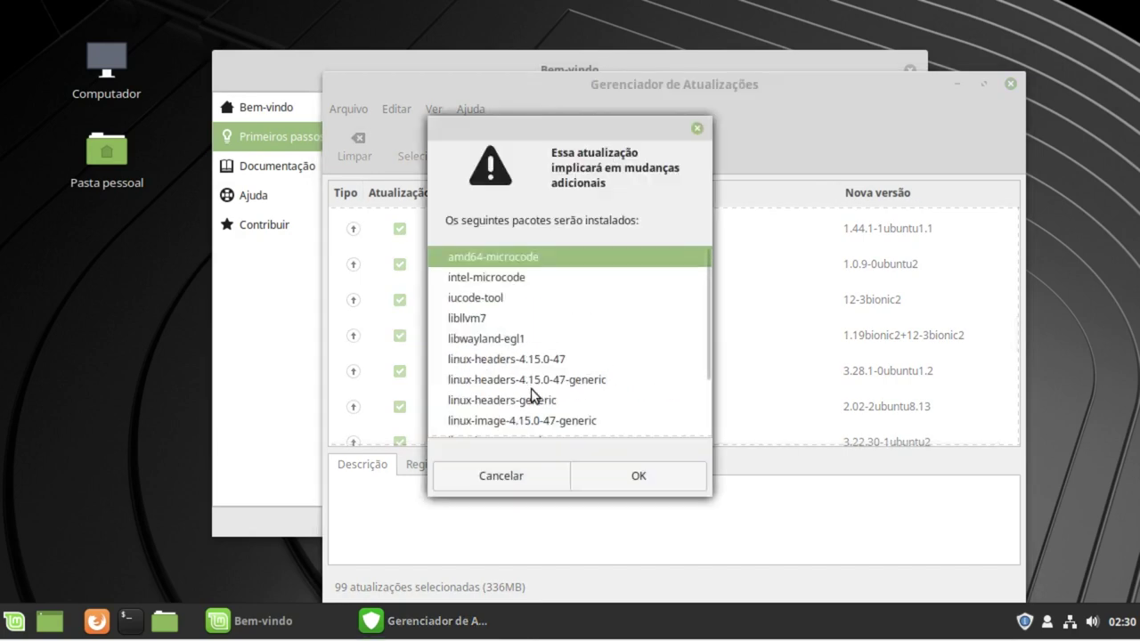
{"action": "scroll", "coordinate": [682, 433], "scroll_direction": "down", "scroll_amount": 2}
{"action": "scroll", "coordinate": [571, 395], "scroll_direction": "up", "scroll_amount": 2}
{"action": "left_click", "coordinate": [643, 474]}
Step: Authenticate with the account password, show individual package download status, and move the download window up
{"action": "type", "text": "•••"}
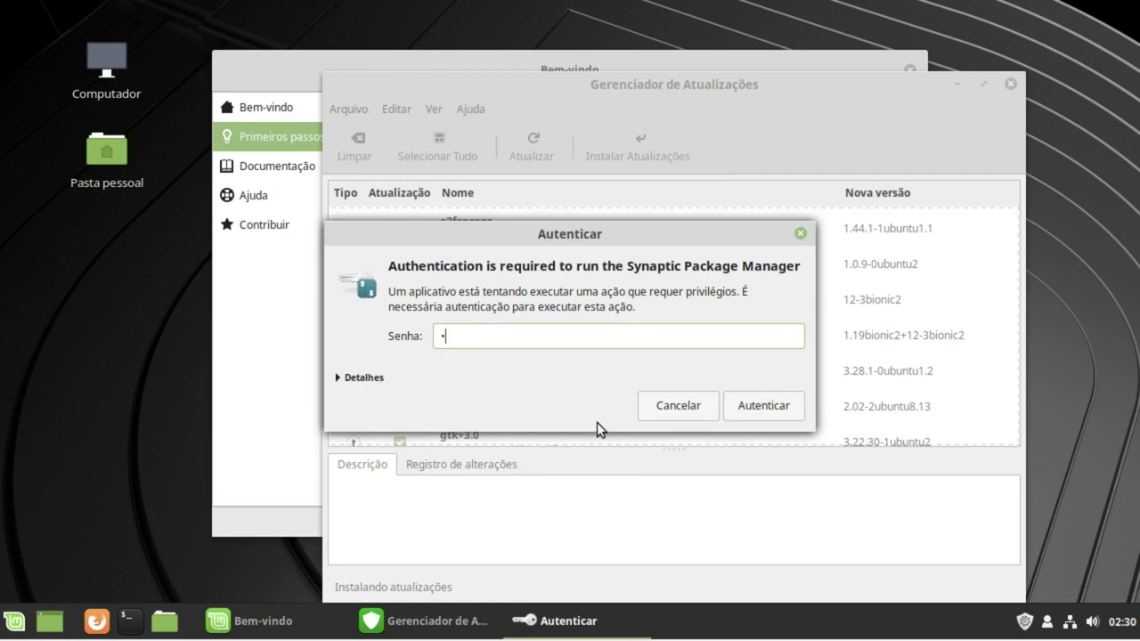
{"action": "left_click", "coordinate": [757, 414]}
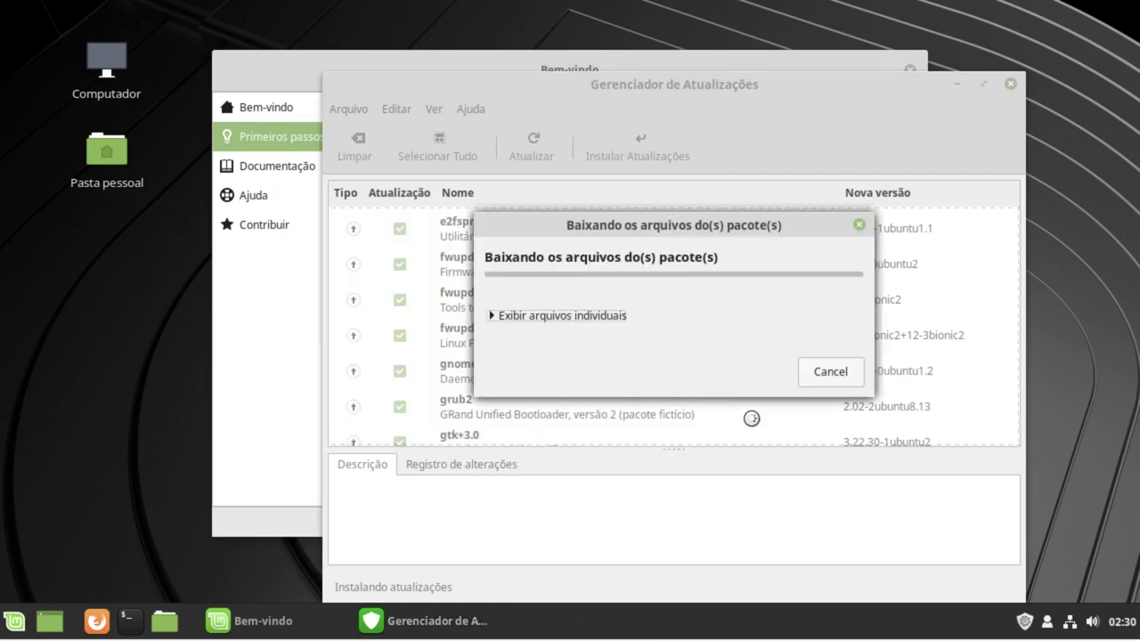
{"action": "left_click", "coordinate": [554, 314]}
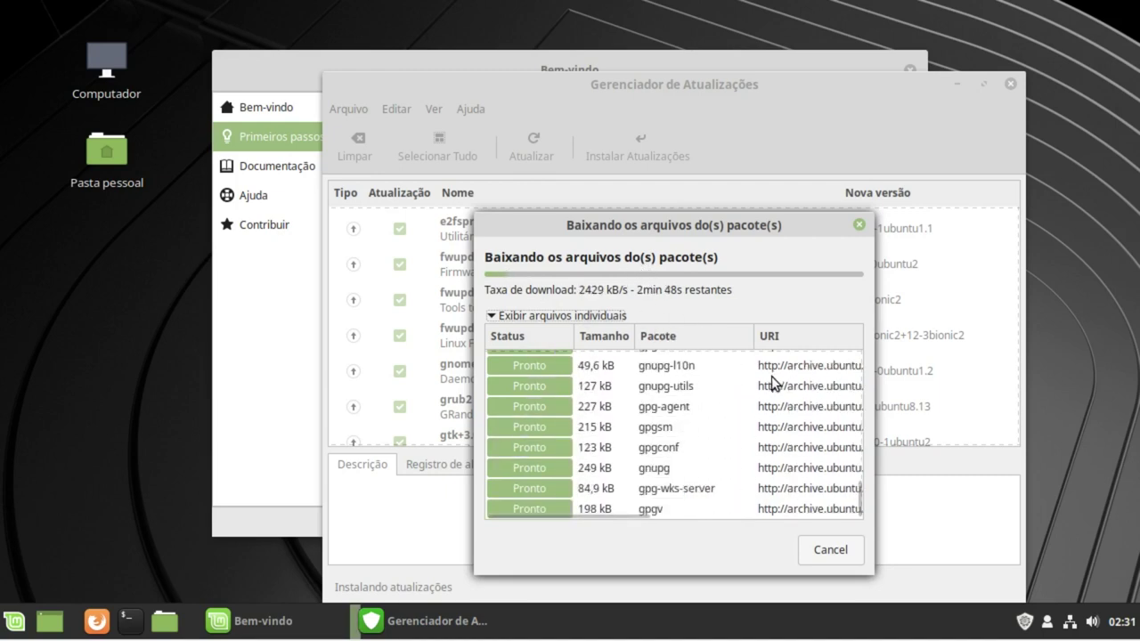
{"action": "left_click_drag", "start_coordinate": [781, 225], "coordinate": [737, 169]}
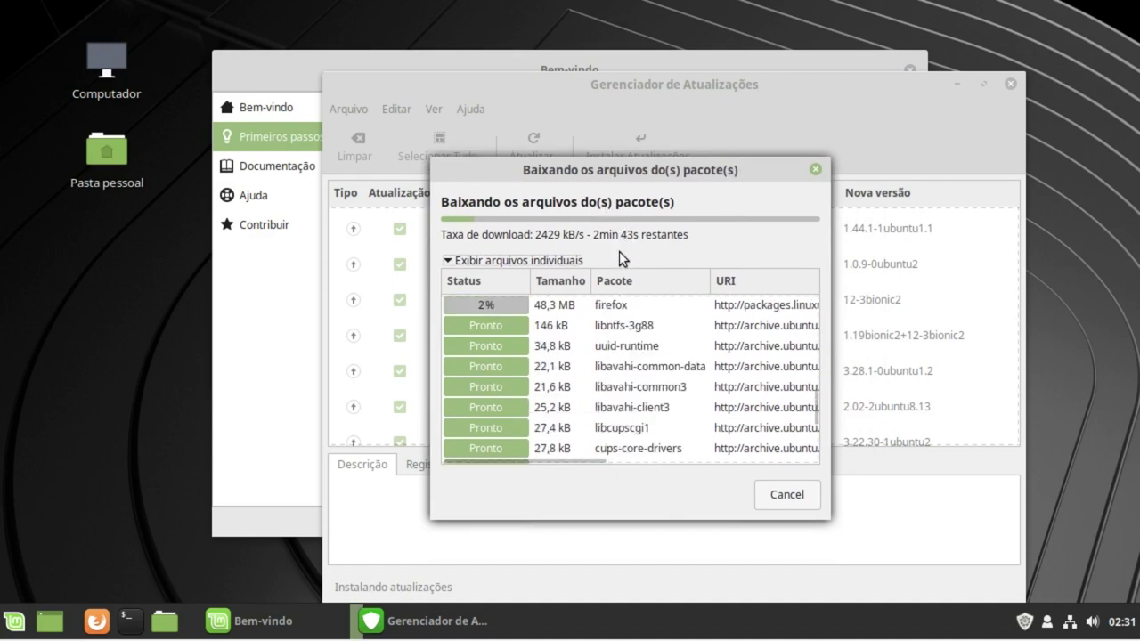